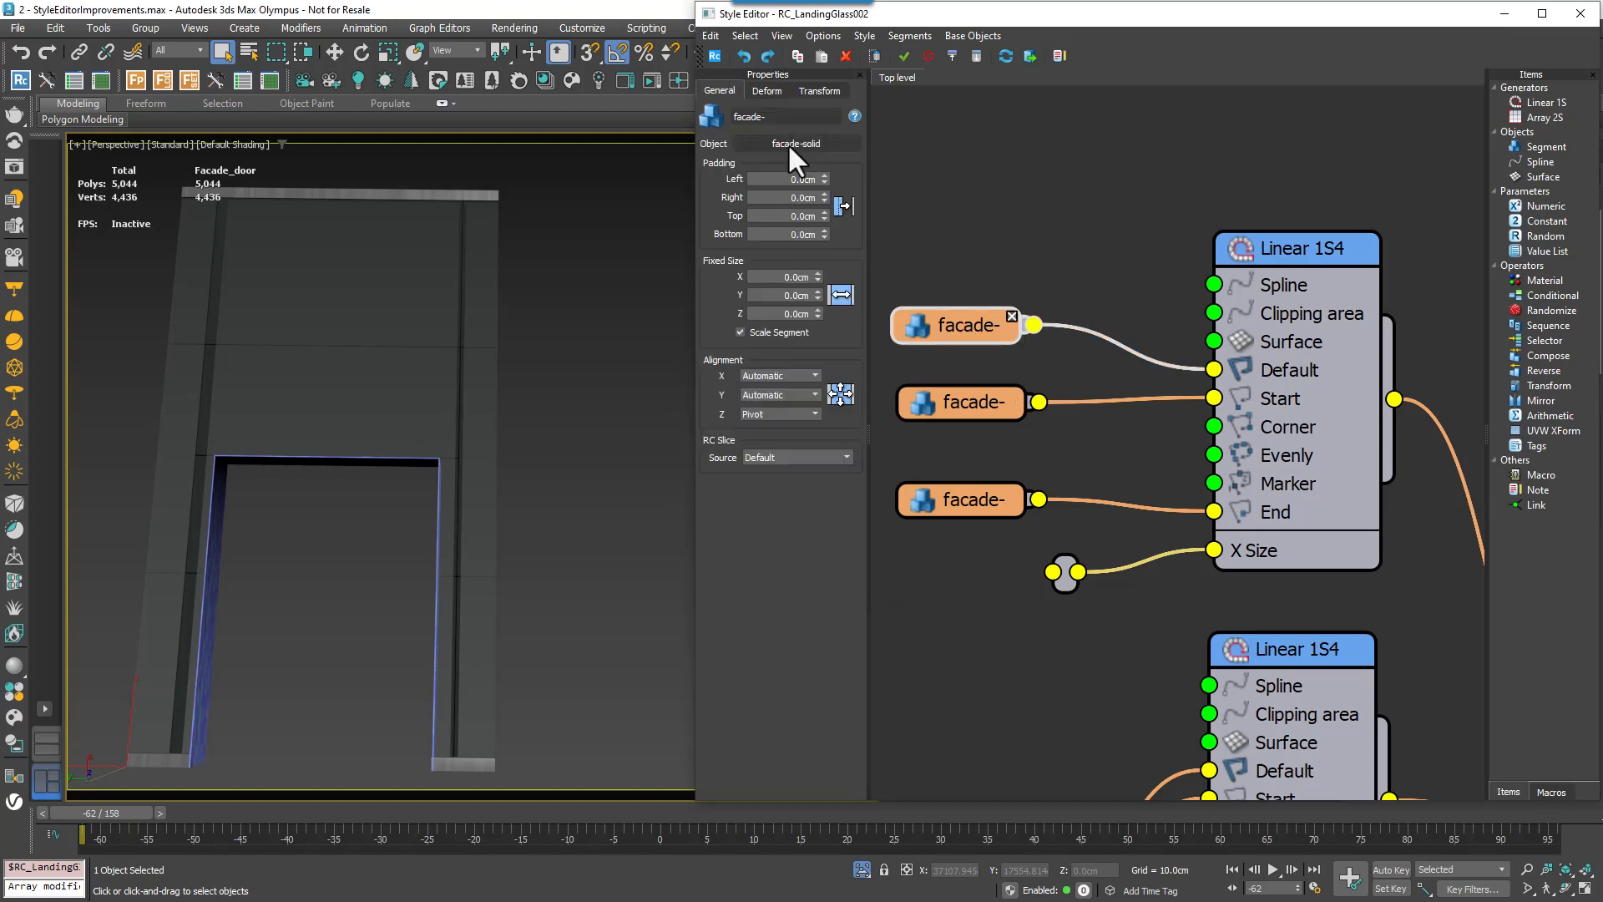
- Rename the three segments feeding the upper Linear 1S4 generator to facade-DEFAULT, facade-START and facade-END
{"action": "type", "text": "DEFAULT"}
{"action": "left_click", "coordinate": [960, 402]}
{"action": "left_click", "coordinate": [794, 117]}
{"action": "type", "text": "START"}
{"action": "left_click", "coordinate": [965, 500]}
{"action": "left_click", "coordinate": [789, 117]}
{"action": "type", "text": "END"}
- Select the three renamed facade segments together and assign the Facade_door scene object to all of them
{"action": "left_click_drag", "start_coordinate": [1003, 628], "coordinate": [935, 326]}
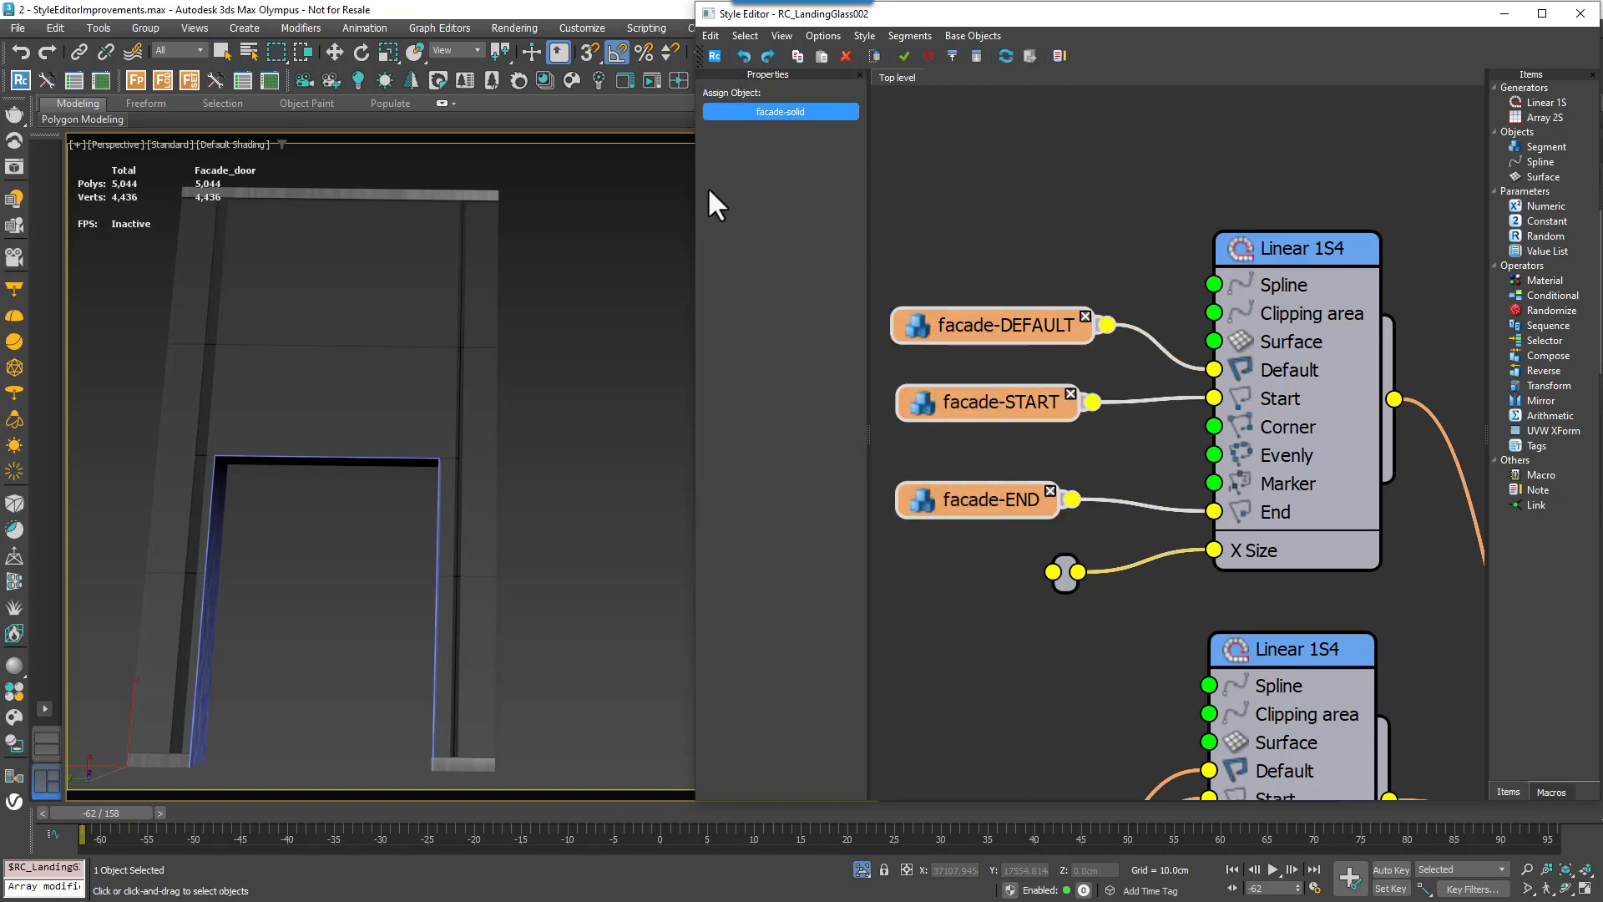
{"action": "left_click", "coordinate": [383, 282]}
{"action": "key", "text": "w"}
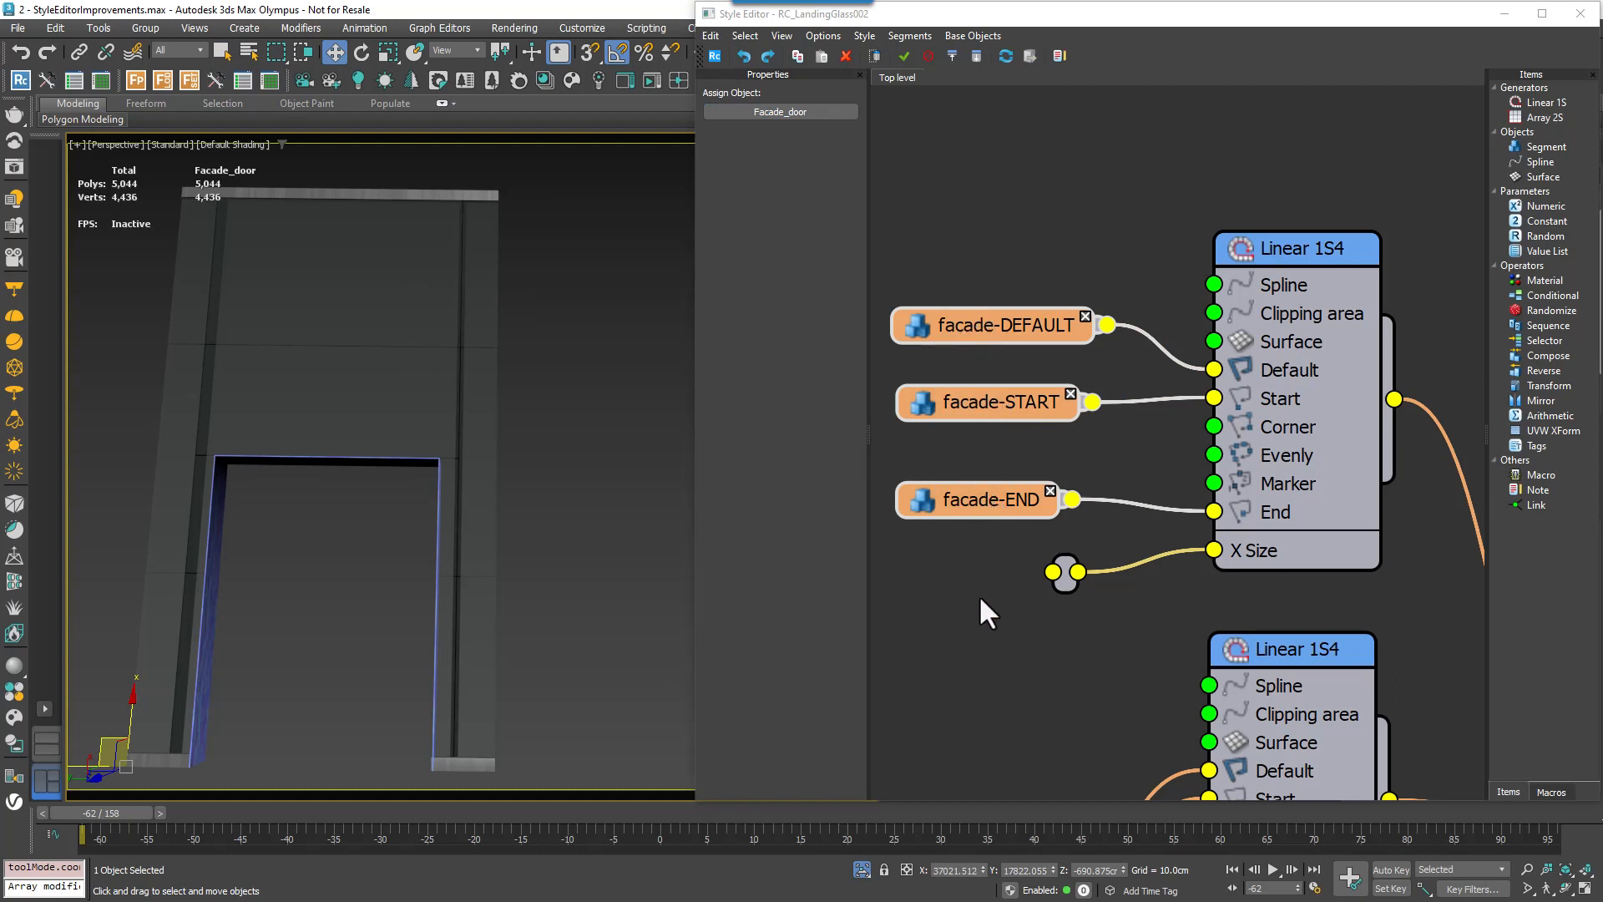
- Enable renaming segments on object assignment in the preferences, and assign the facade door to the three selected segments again
{"action": "left_click", "coordinate": [812, 38]}
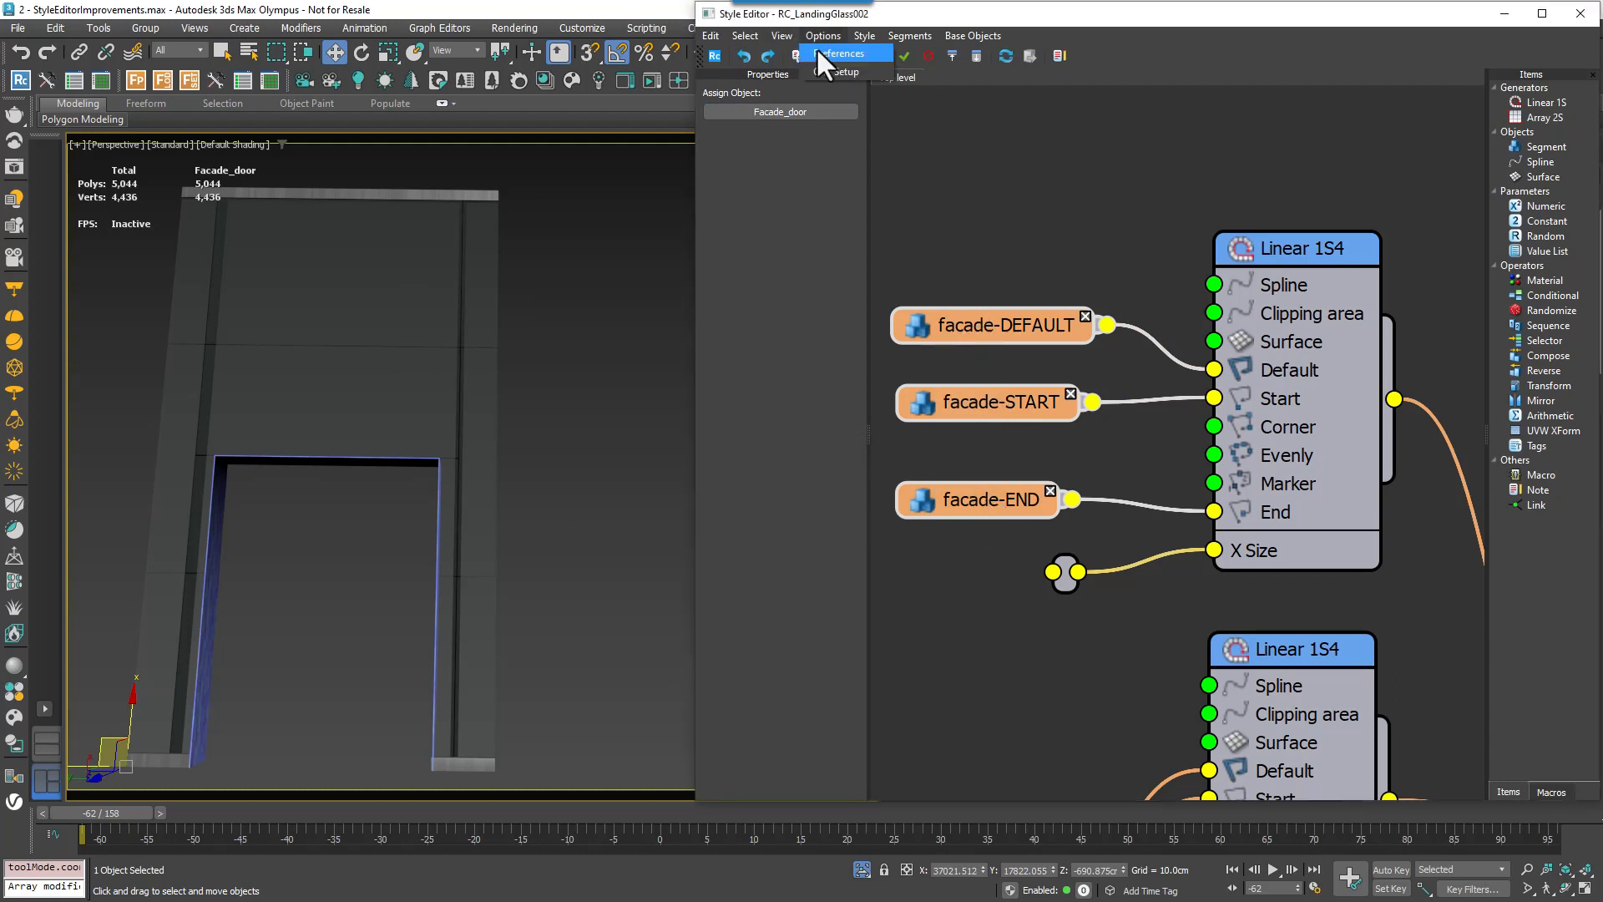
{"action": "left_click", "coordinate": [816, 54]}
{"action": "left_click", "coordinate": [772, 583]}
{"action": "left_click", "coordinate": [779, 111]}
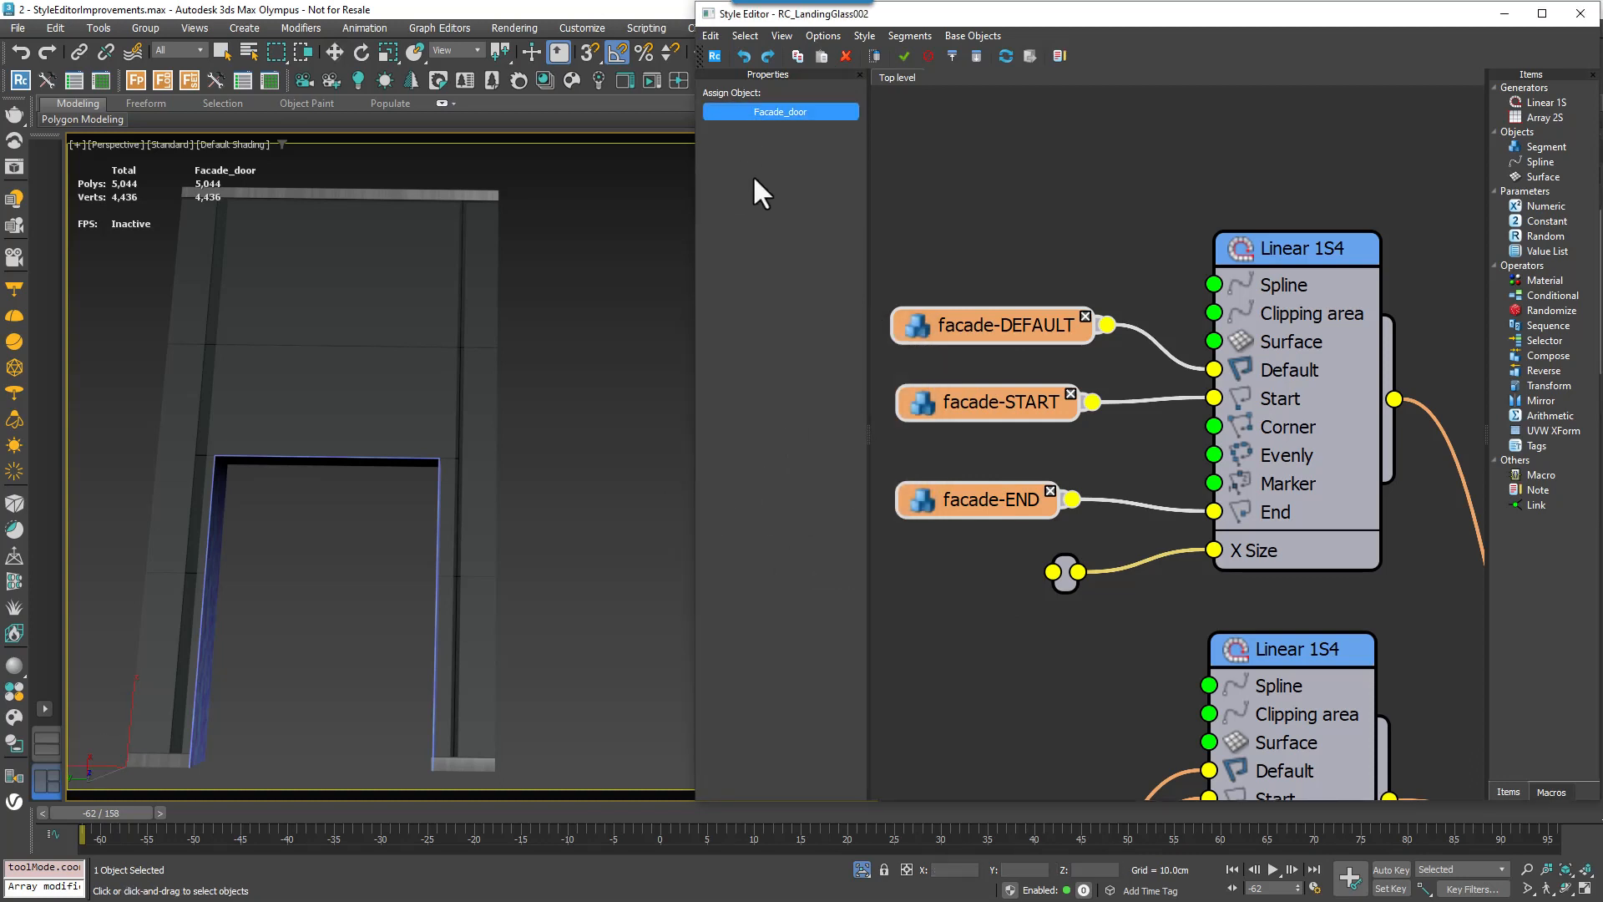
{"action": "left_click", "coordinate": [372, 326]}
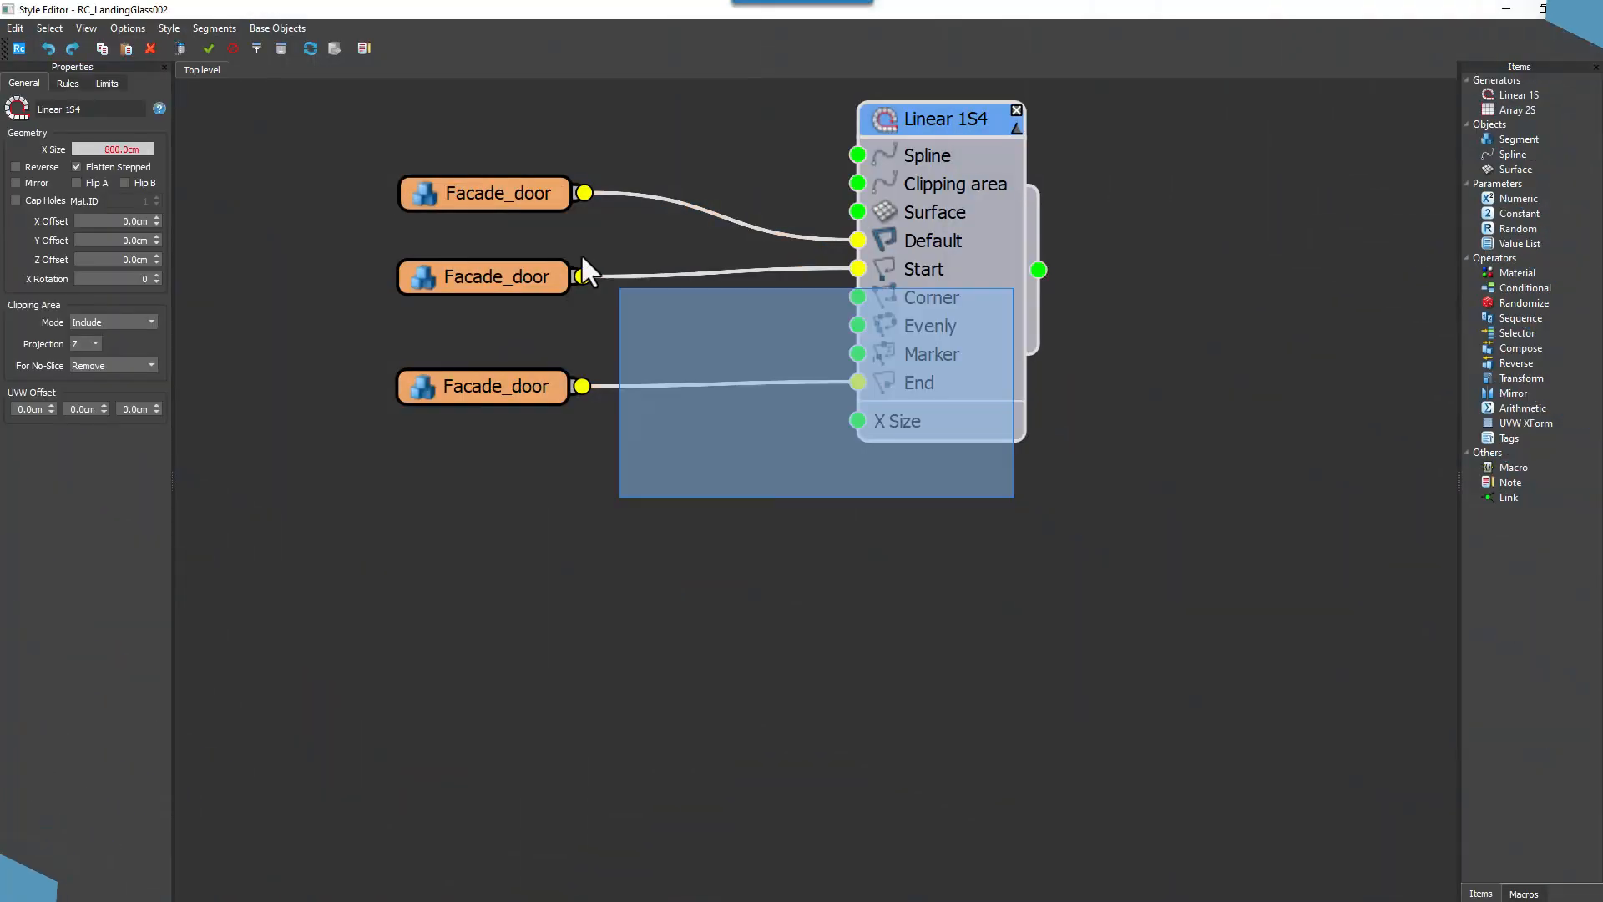
- Select the Linear 1S4 generator with its three Facade_door segments and place a wired copy below the original
{"action": "left_click_drag", "start_coordinate": [585, 271], "coordinate": [460, 126]}
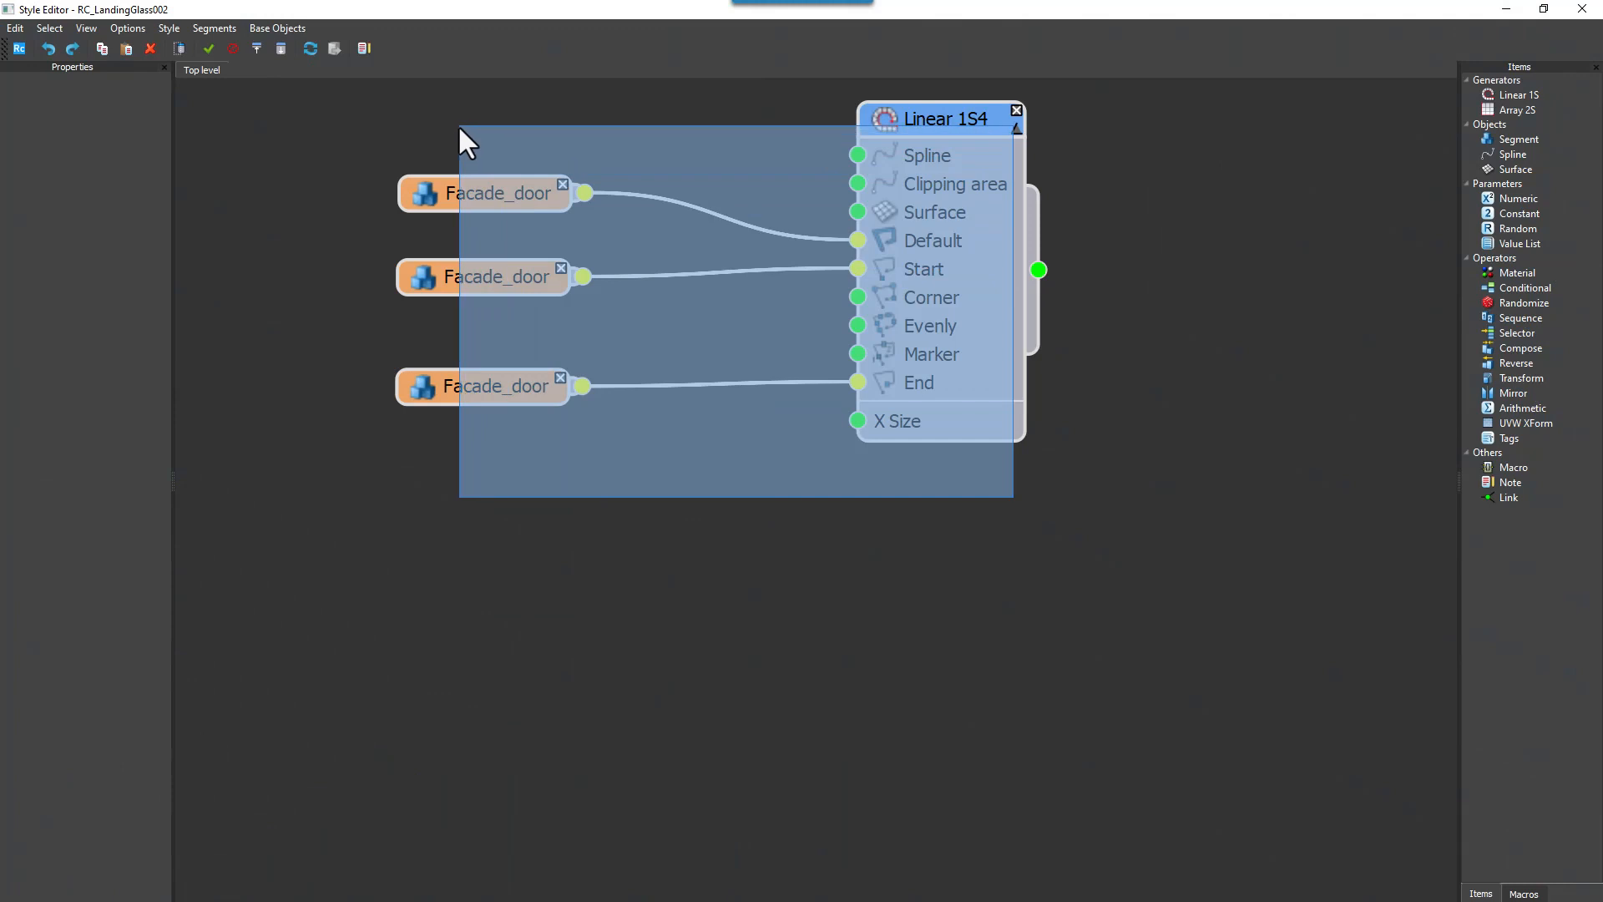
{"action": "left_click_drag", "start_coordinate": [945, 133], "coordinate": [942, 524]}
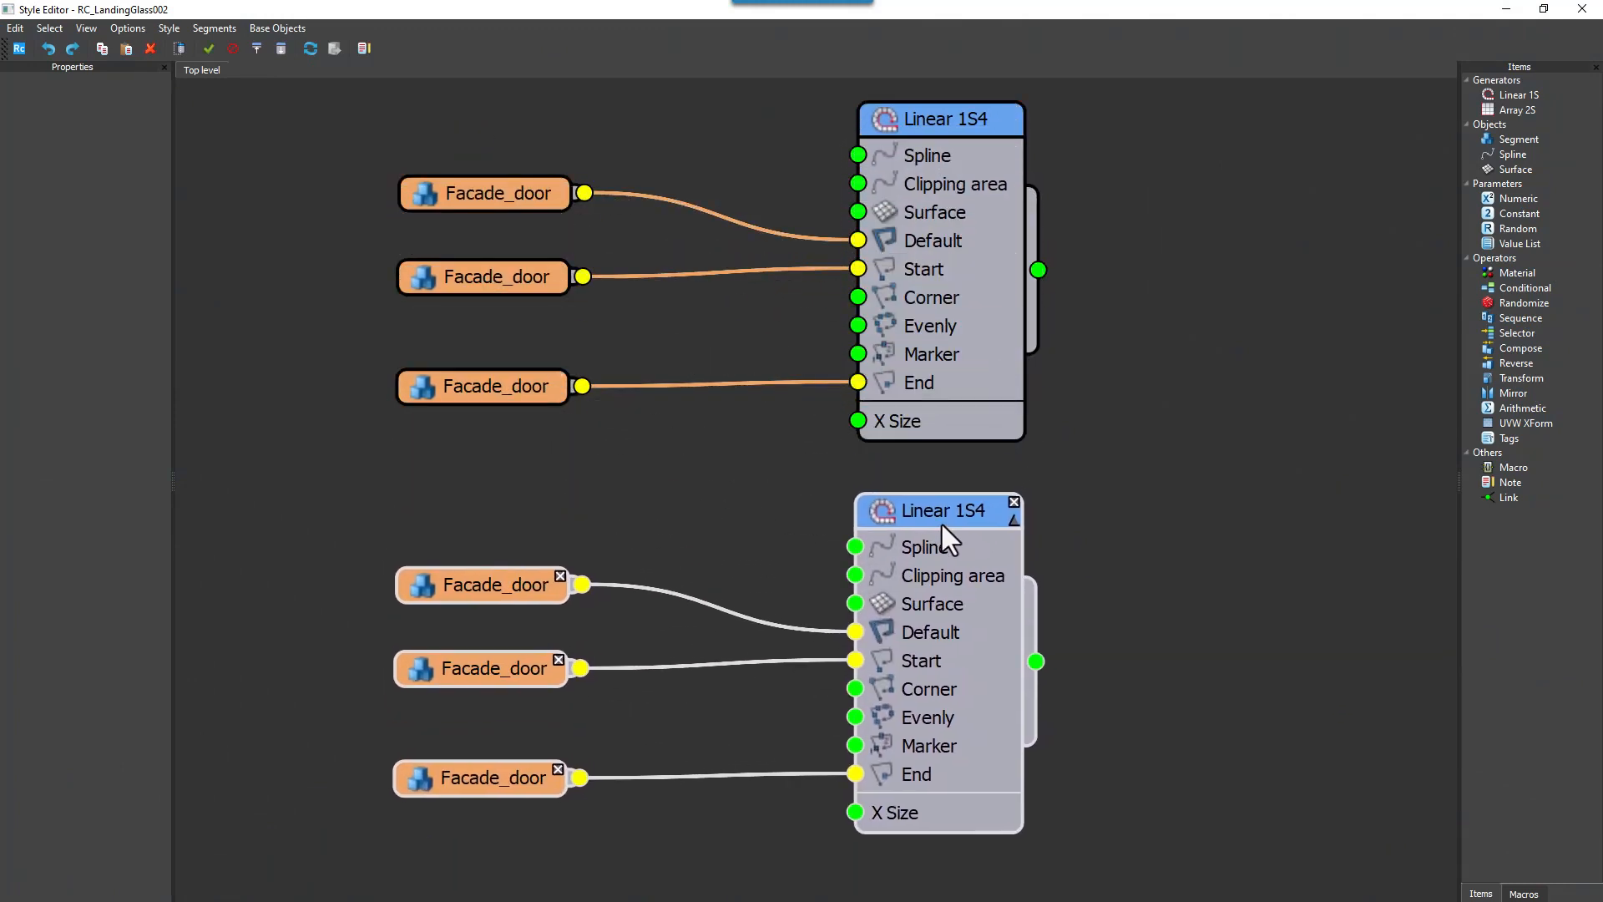
{"action": "left_click", "coordinate": [730, 544]}
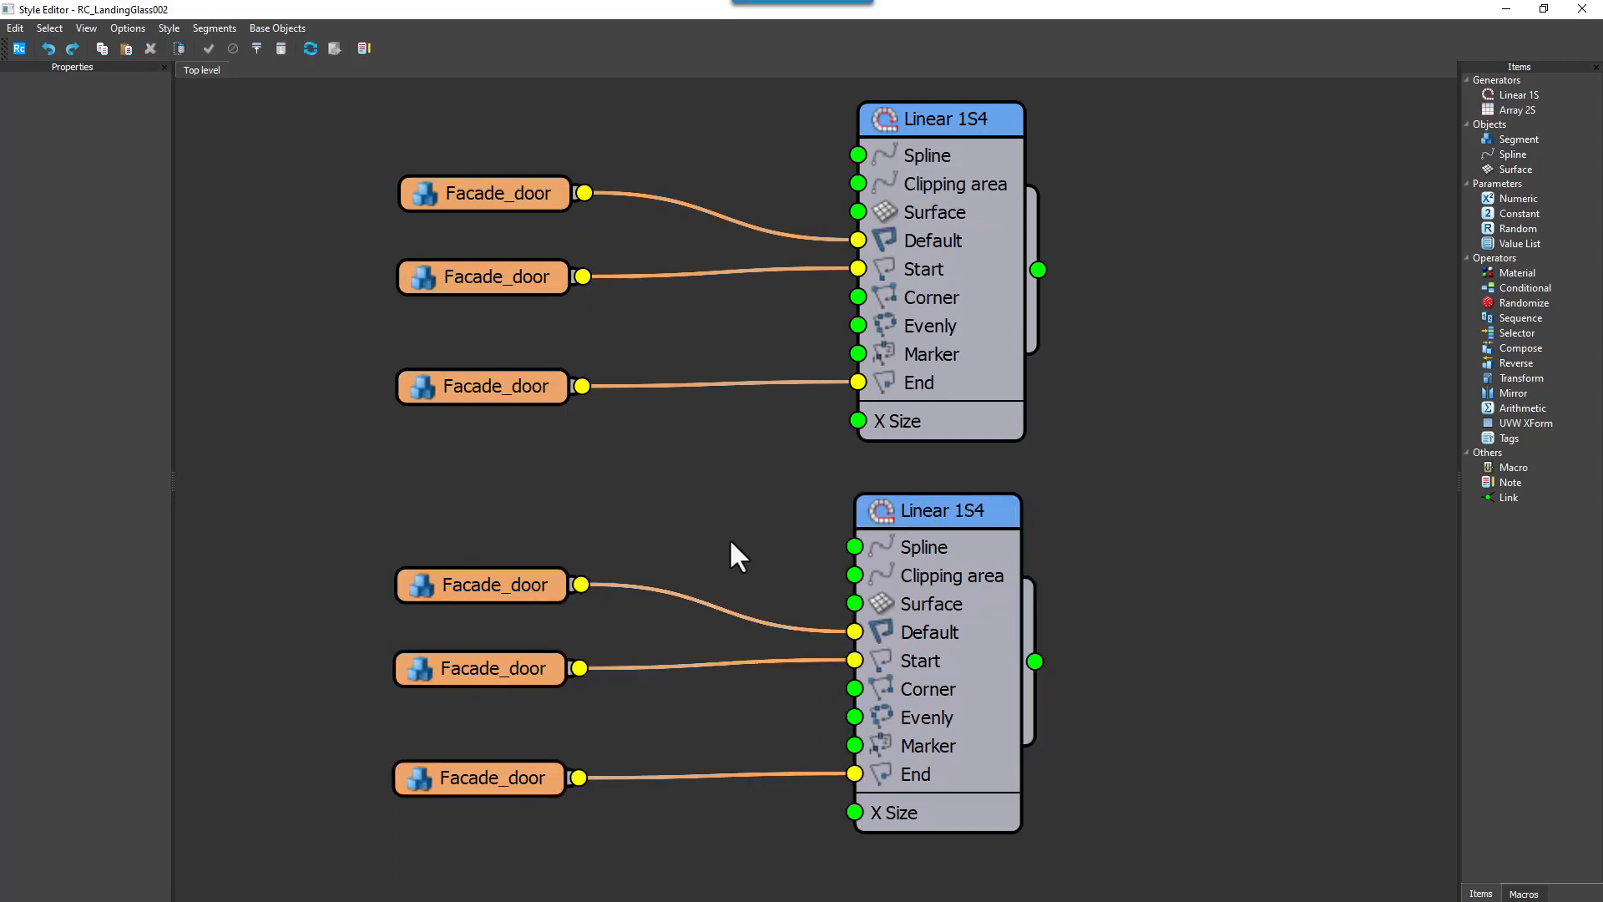
- Delete the three copied Facade_door segments and link the original generator's Default connection to the duplicated generator
{"action": "left_click_drag", "start_coordinate": [648, 489], "coordinate": [476, 793]}
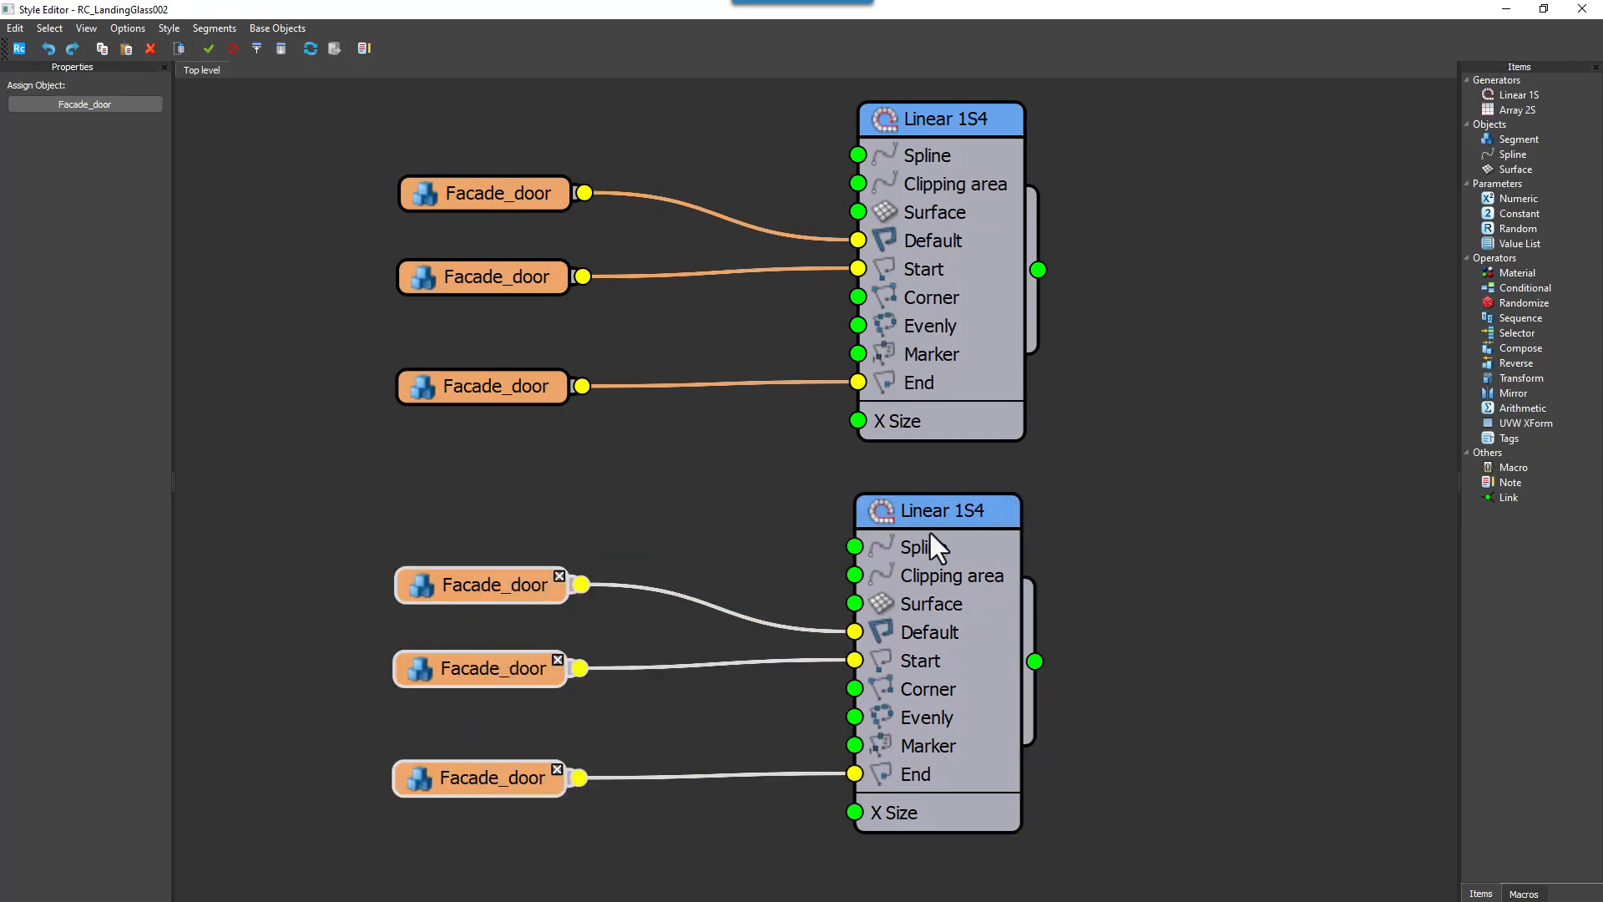
{"action": "key", "text": "Delete"}
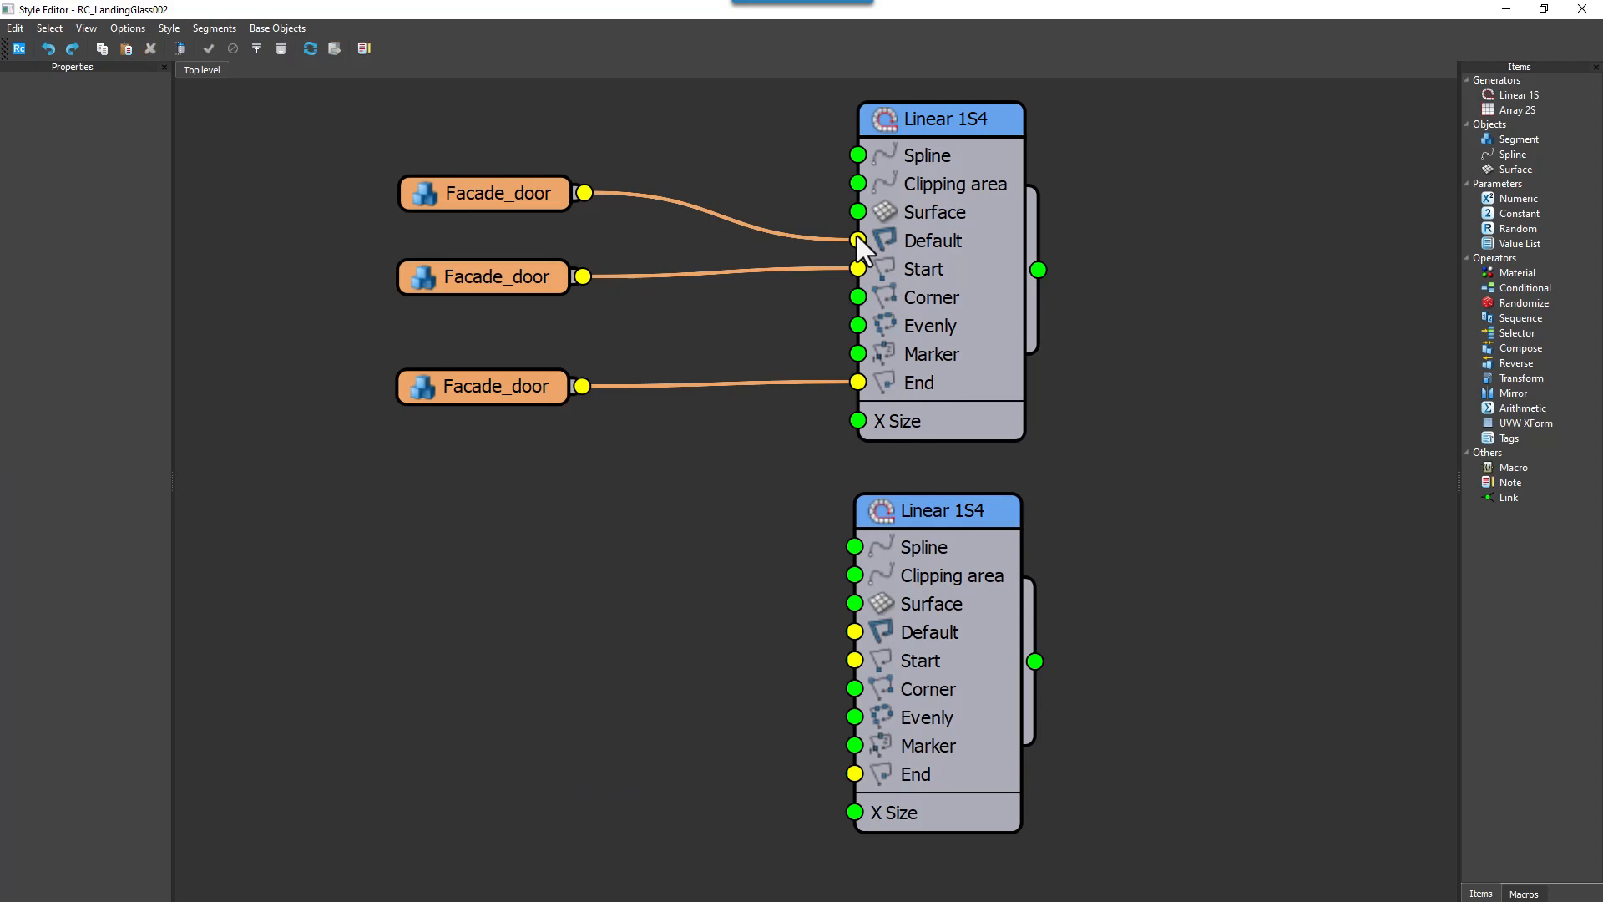
{"action": "mouse_move", "coordinate": [858, 239]}
{"action": "left_mouse_down"}
{"action": "mouse_move", "coordinate": [840, 498]}
{"action": "mouse_move", "coordinate": [864, 758]}
{"action": "mouse_move", "coordinate": [855, 745]}
{"action": "left_mouse_up"}
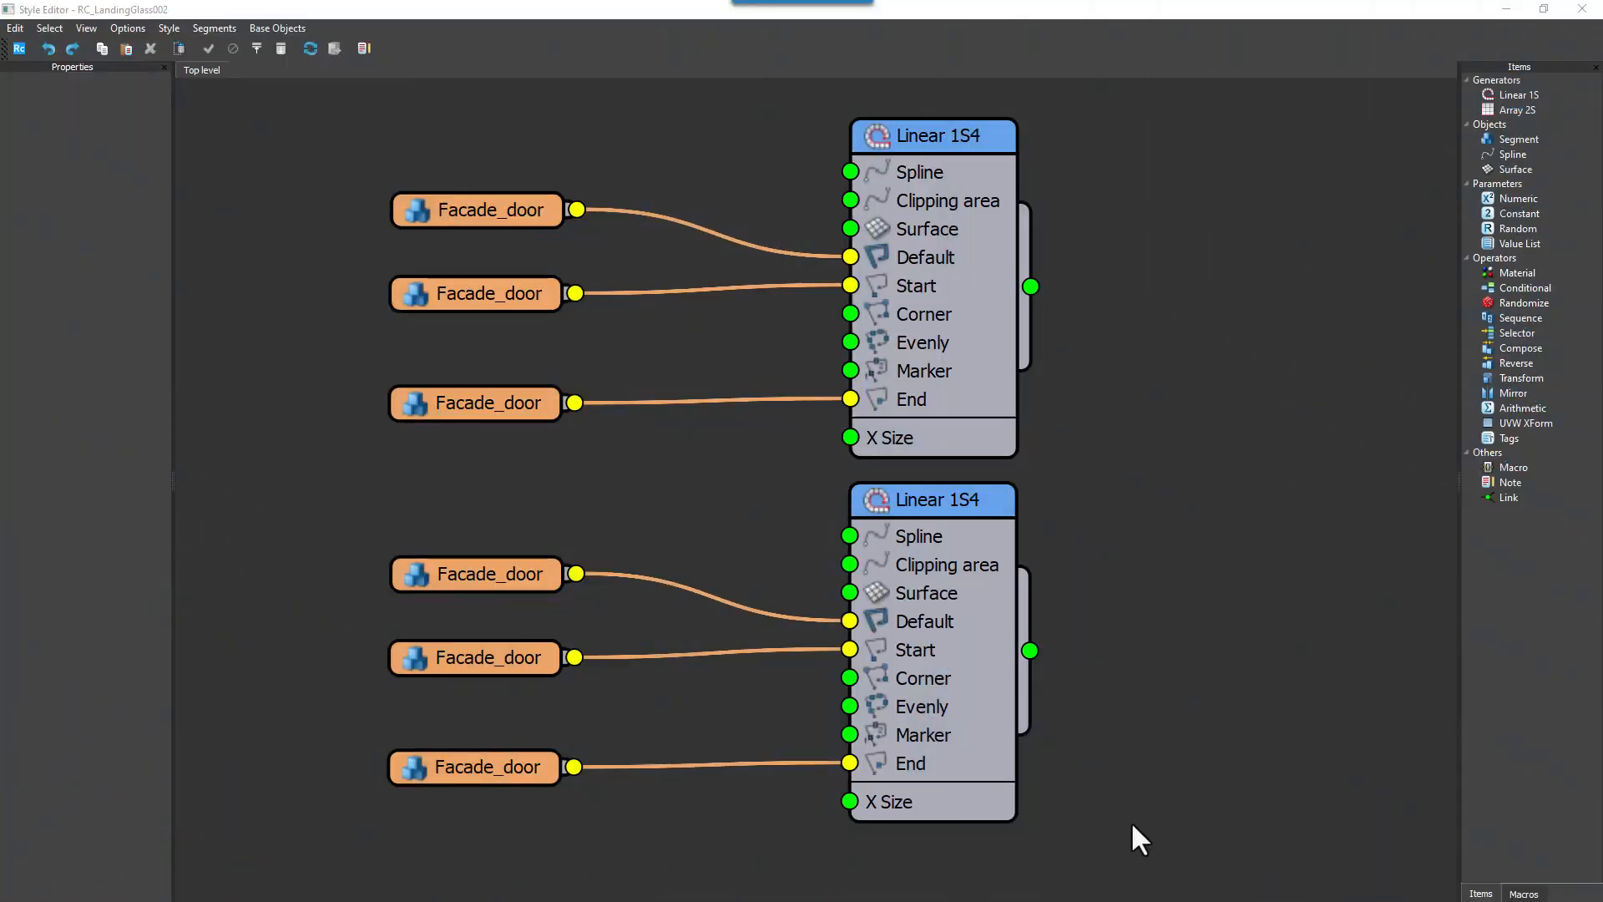
- Box-select all the nodes, and move the lower Linear 1S4 generator slightly on its own without its segments
{"action": "left_click_drag", "start_coordinate": [1125, 845], "coordinate": [469, 184]}
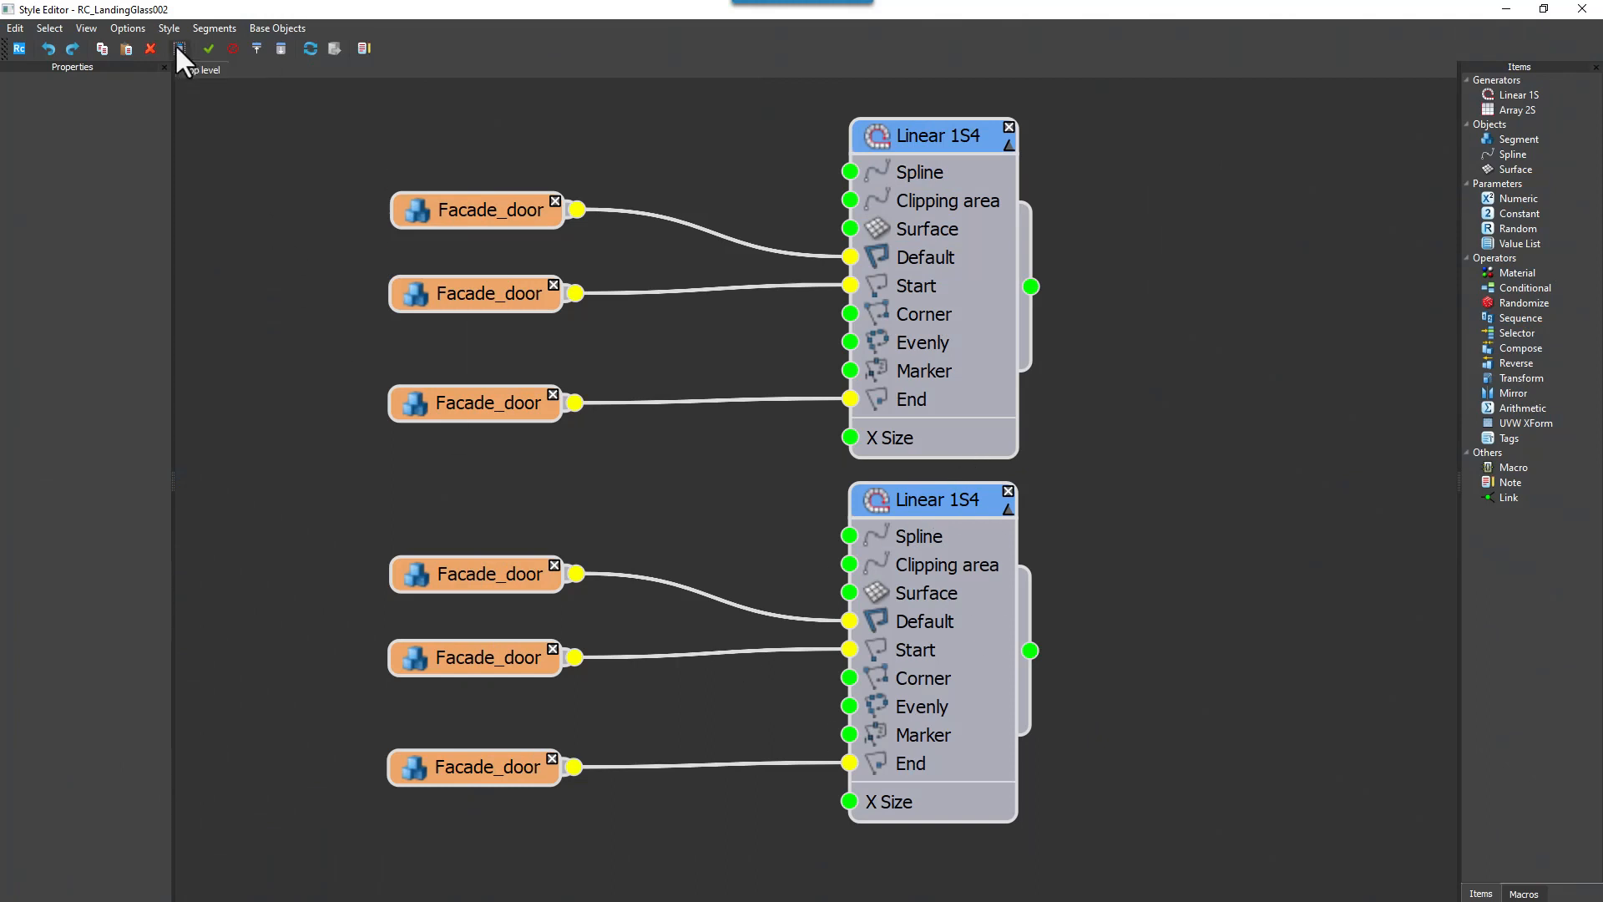
{"action": "left_click_drag", "start_coordinate": [1152, 875], "coordinate": [473, 193]}
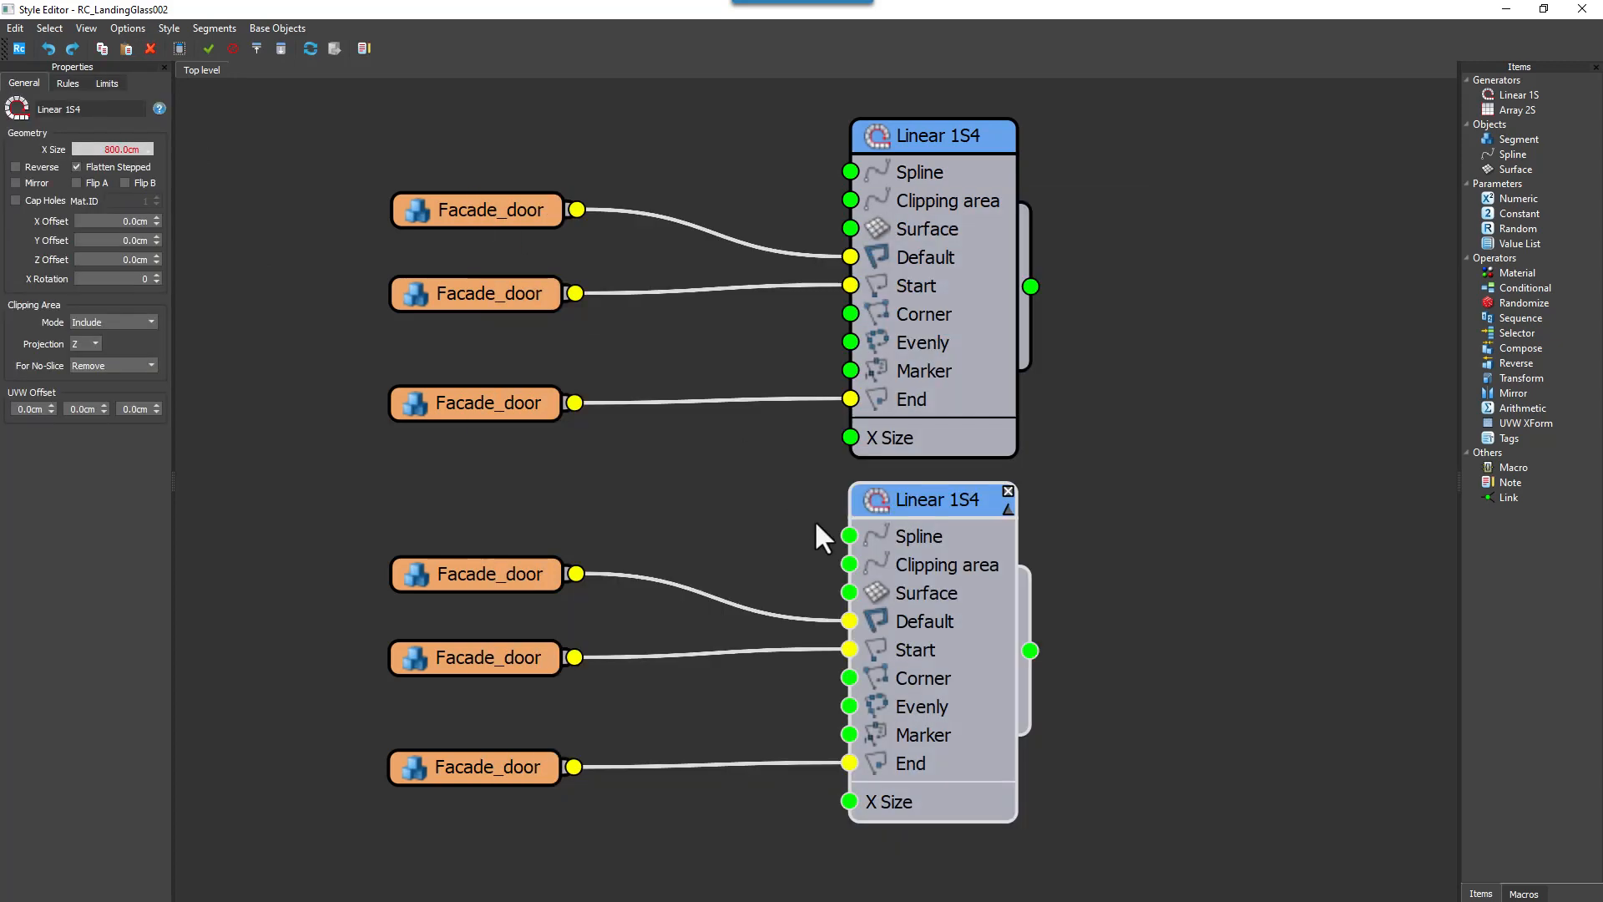
{"action": "mouse_move", "coordinate": [881, 505]}
{"action": "left_mouse_down"}
{"action": "mouse_move", "coordinate": [900, 499]}
{"action": "mouse_move", "coordinate": [855, 519]}
{"action": "mouse_move", "coordinate": [886, 495]}
{"action": "left_mouse_up"}
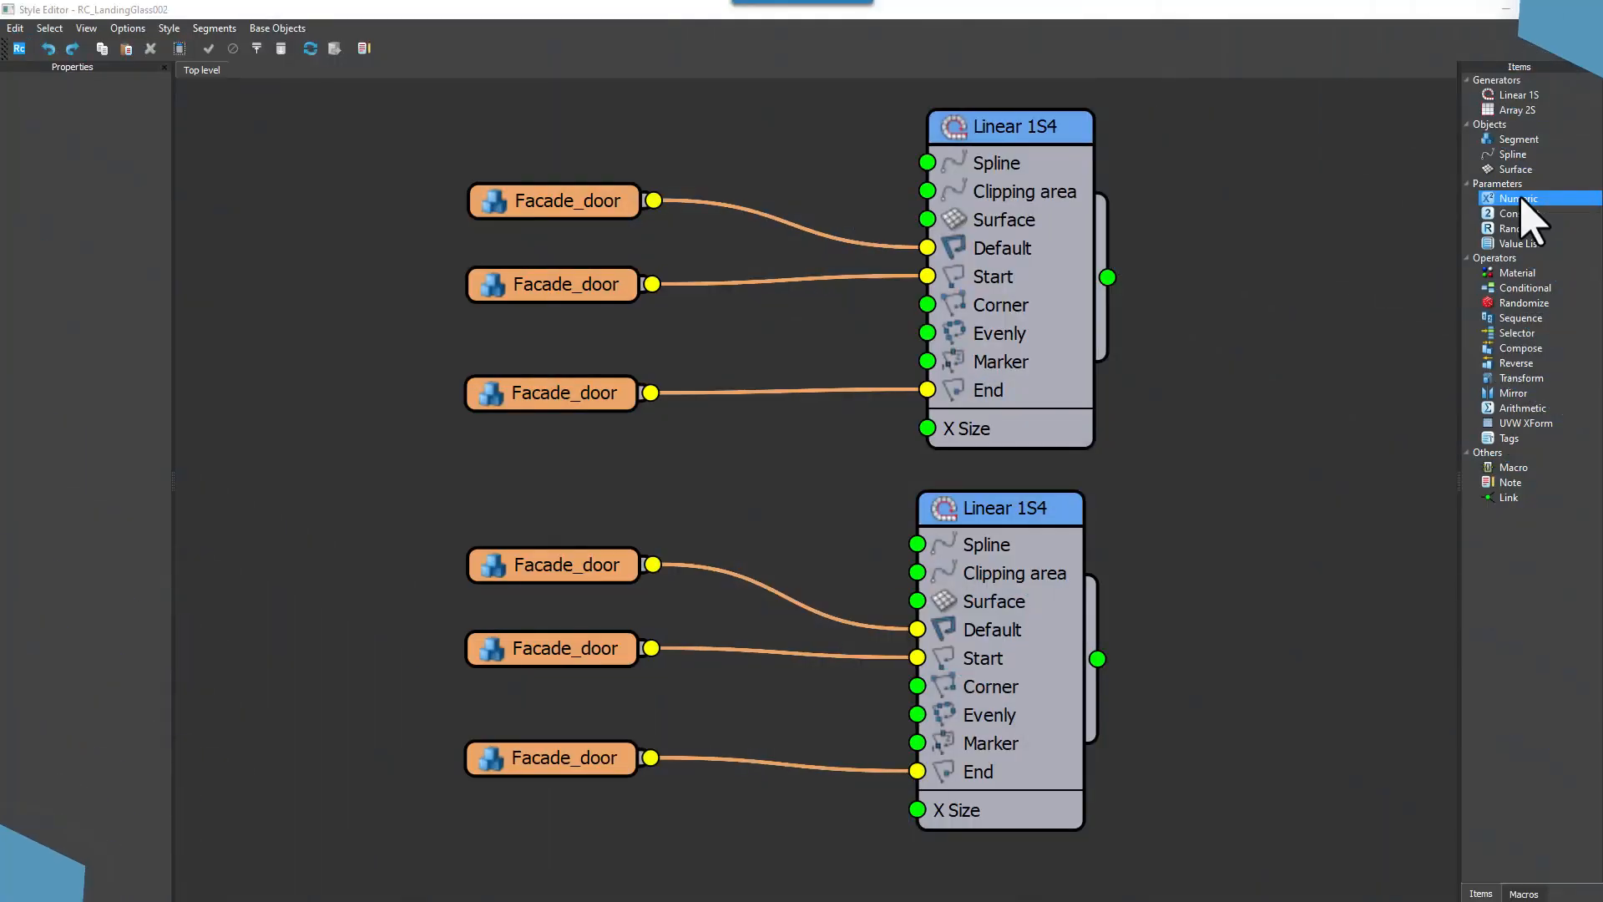
- Add a Numeric parameter between the two segment groups and set its type to Selector
{"action": "left_click_drag", "start_coordinate": [1522, 199], "coordinate": [568, 464]}
{"action": "left_click", "coordinate": [102, 117]}
{"action": "left_click", "coordinate": [96, 213]}
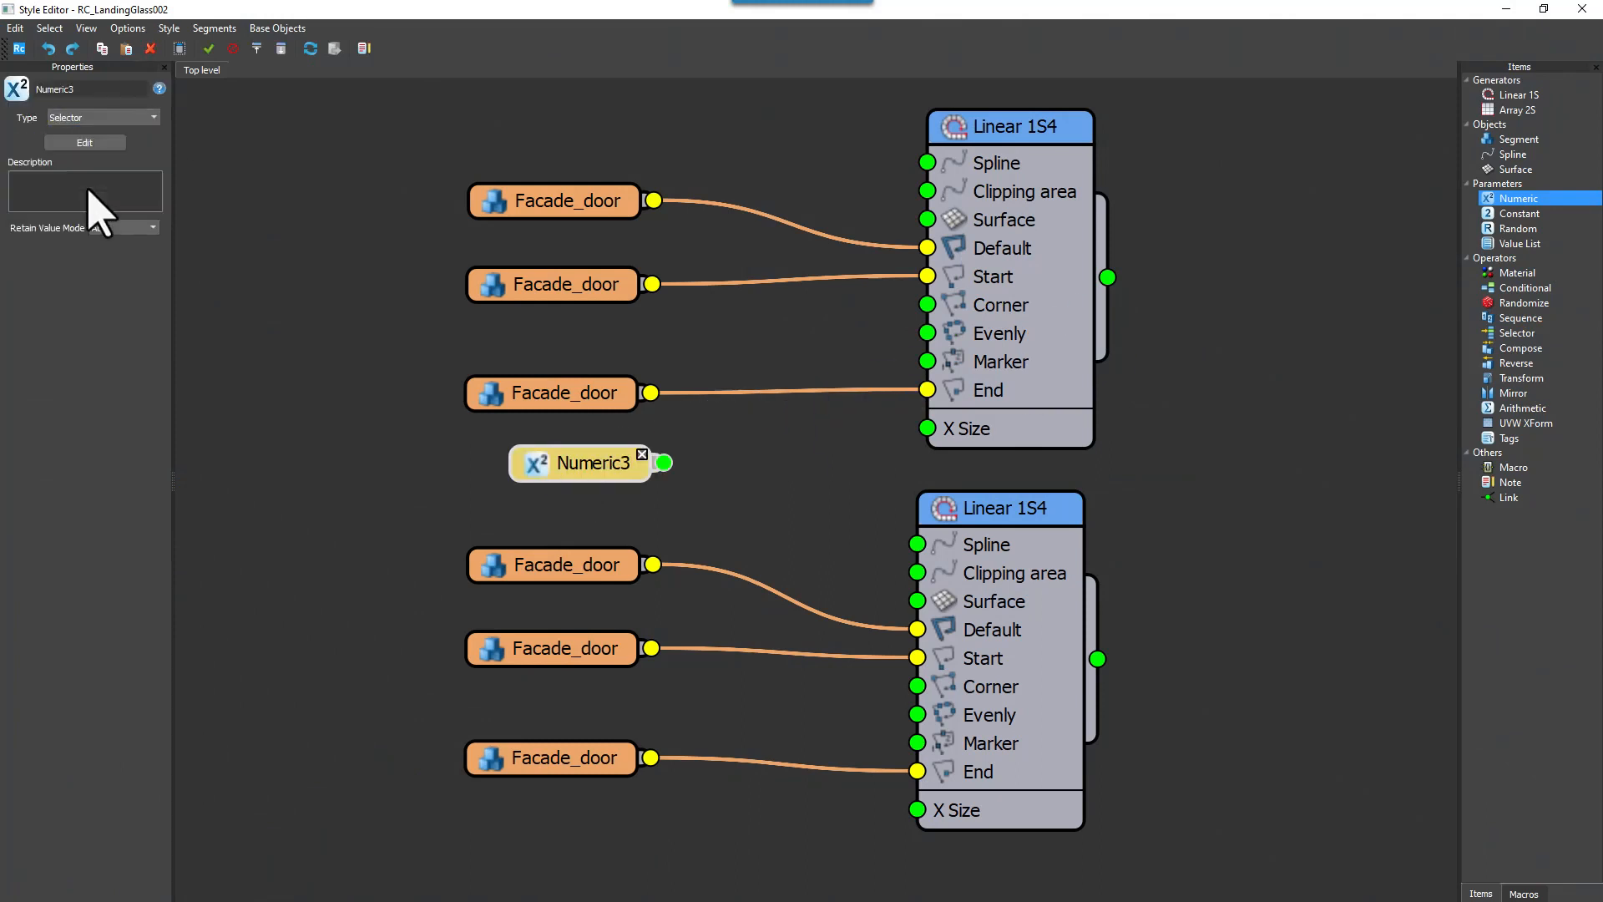
- Fill the new selector's list with the entries Small, Medium with value 20 and Large with value 30
{"action": "left_click", "coordinate": [84, 143]}
{"action": "left_click", "coordinate": [729, 525]}
{"action": "mouse_move", "coordinate": [757, 552]}
{"action": "left_mouse_down"}
{"action": "mouse_move", "coordinate": [806, 552]}
{"action": "mouse_move", "coordinate": [756, 552]}
{"action": "mouse_move", "coordinate": [741, 575]}
{"action": "mouse_move", "coordinate": [738, 553]}
{"action": "mouse_move", "coordinate": [749, 565]}
{"action": "left_mouse_up"}
{"action": "type", "text": "Small"}
{"action": "key", "text": "Tab"}
{"action": "left_click", "coordinate": [734, 525]}
{"action": "type", "text": "Medium20"}
{"action": "key", "text": "Return"}
{"action": "left_click", "coordinate": [730, 525]}
{"action": "type", "text": "Large30"}
{"action": "key", "text": "Return"}
- Save the selector list over the existing preset file and accept the selector's entries
{"action": "left_click", "coordinate": [786, 530]}
{"action": "left_click", "coordinate": [668, 365]}
{"action": "left_click", "coordinate": [1054, 652]}
{"action": "left_click", "coordinate": [796, 595]}
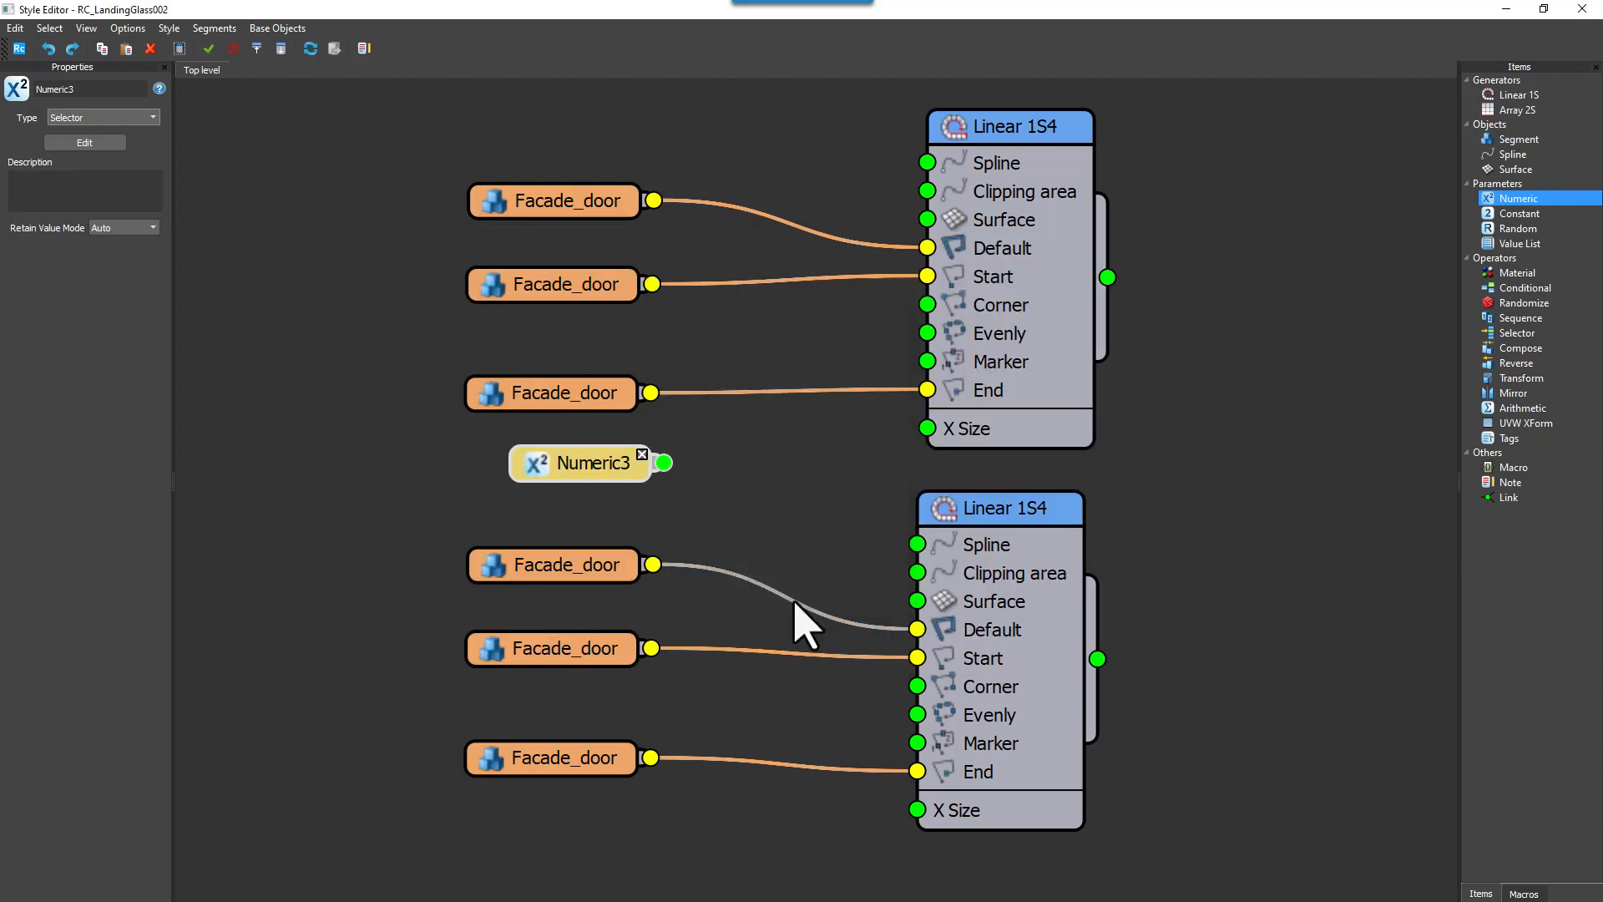
- Add a second Numeric parameter below the lower segments and set its type to Selector
{"action": "left_click_drag", "start_coordinate": [1518, 199], "coordinate": [555, 823]}
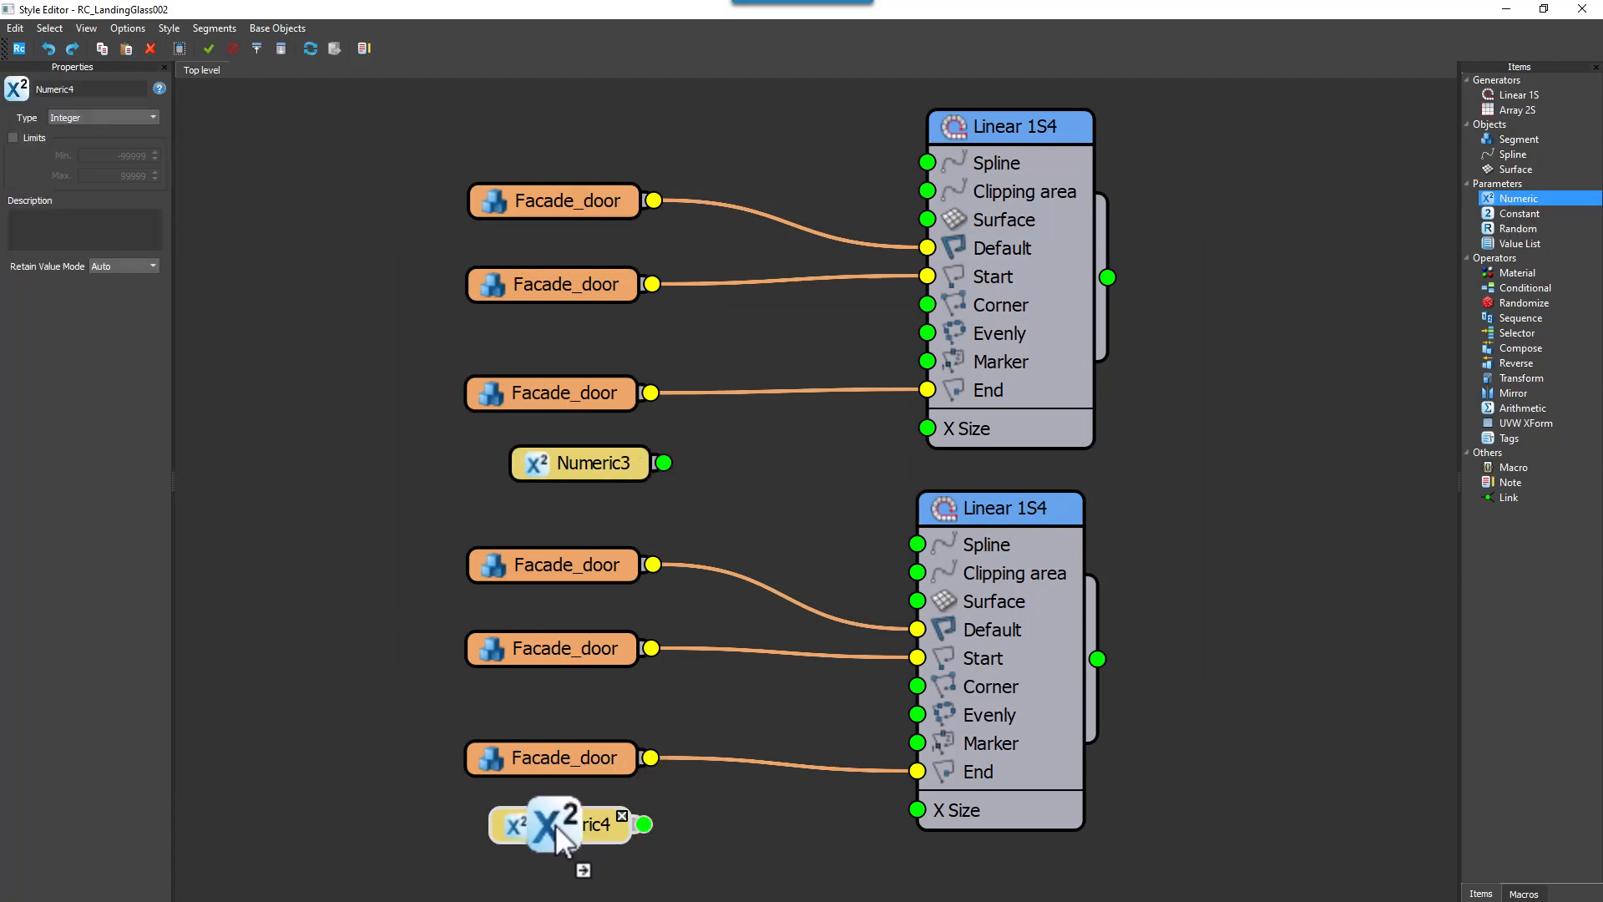
{"action": "left_click", "coordinate": [142, 117]}
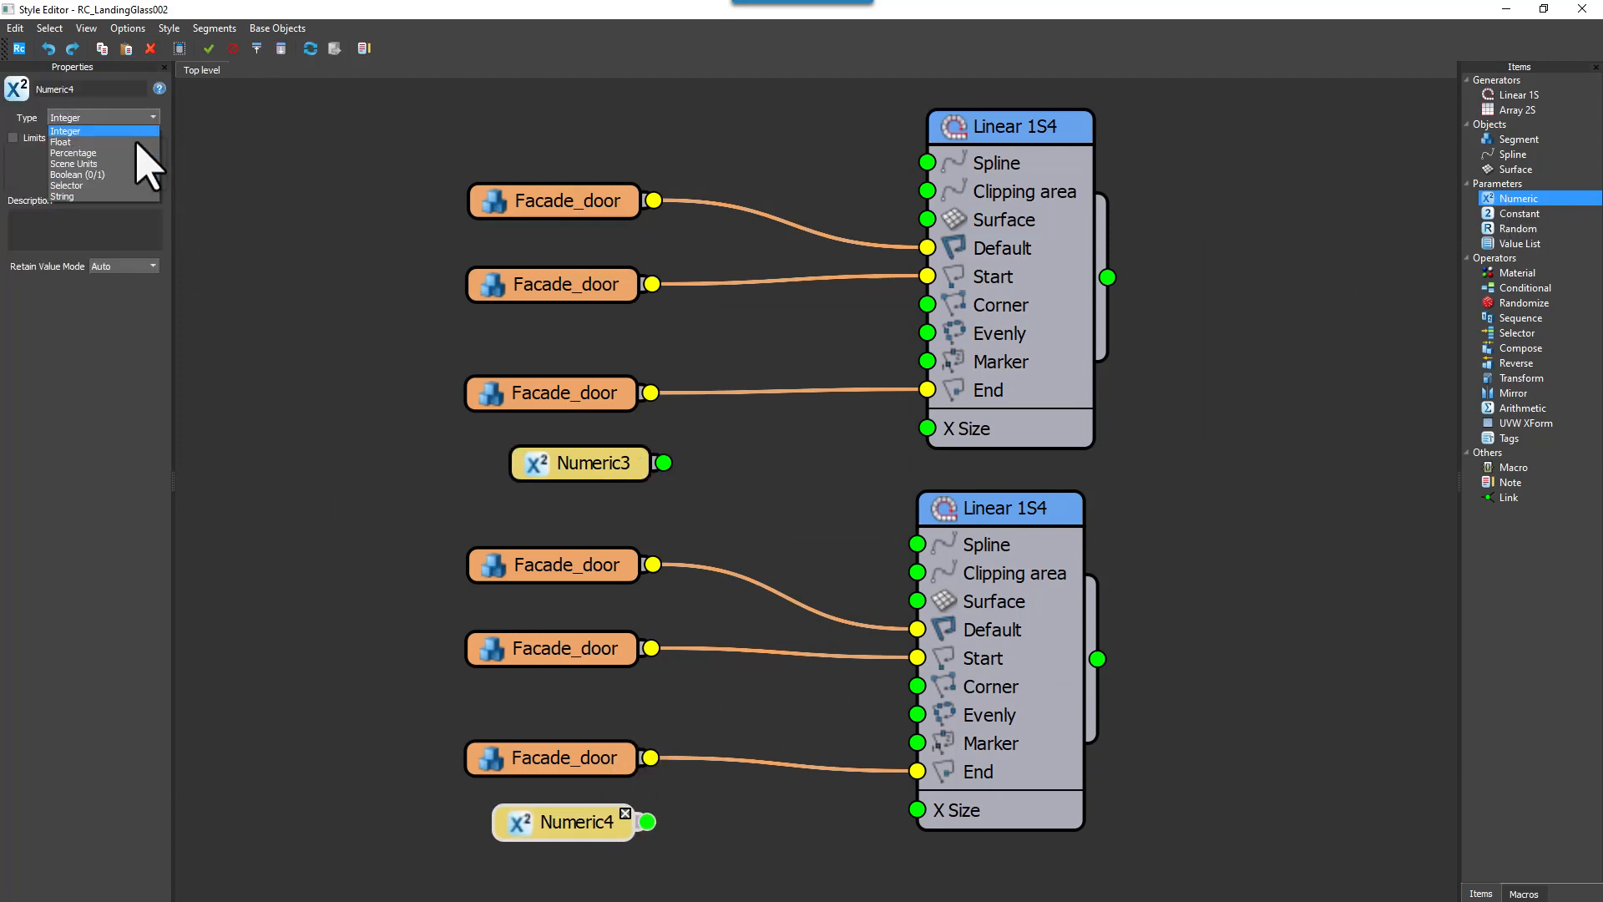
{"action": "left_click", "coordinate": [124, 194]}
- Load the saved selector list file into the second Numeric parameter and accept the entries
{"action": "left_click", "coordinate": [84, 142]}
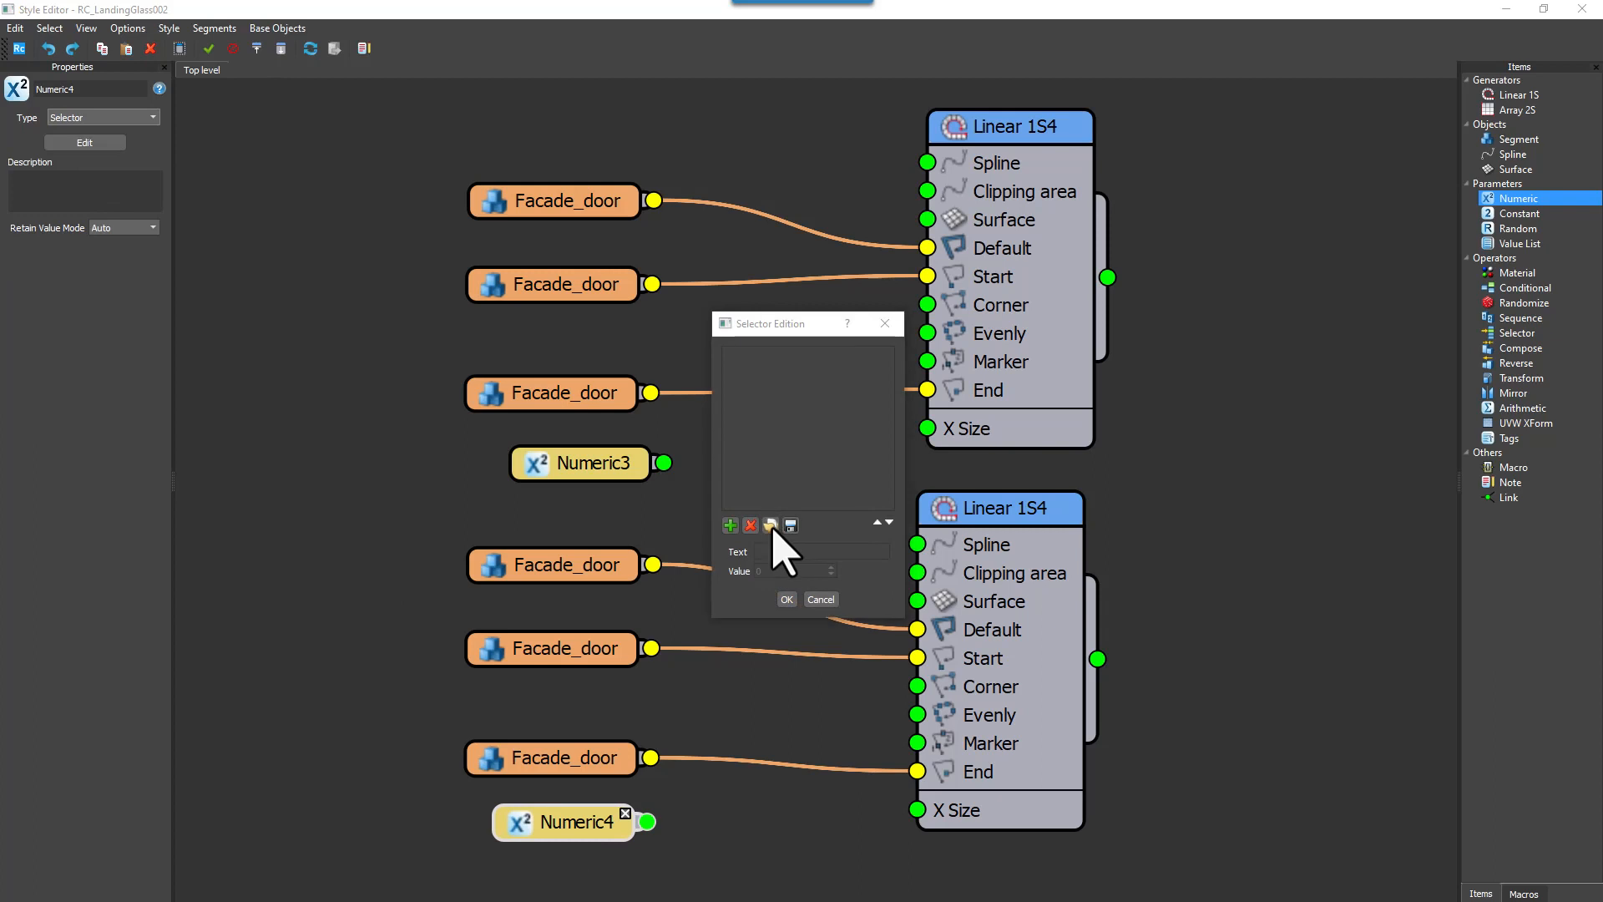
{"action": "left_click", "coordinate": [771, 524]}
{"action": "left_click", "coordinate": [595, 365]}
{"action": "left_click", "coordinate": [1059, 649]}
{"action": "left_click", "coordinate": [787, 600]}
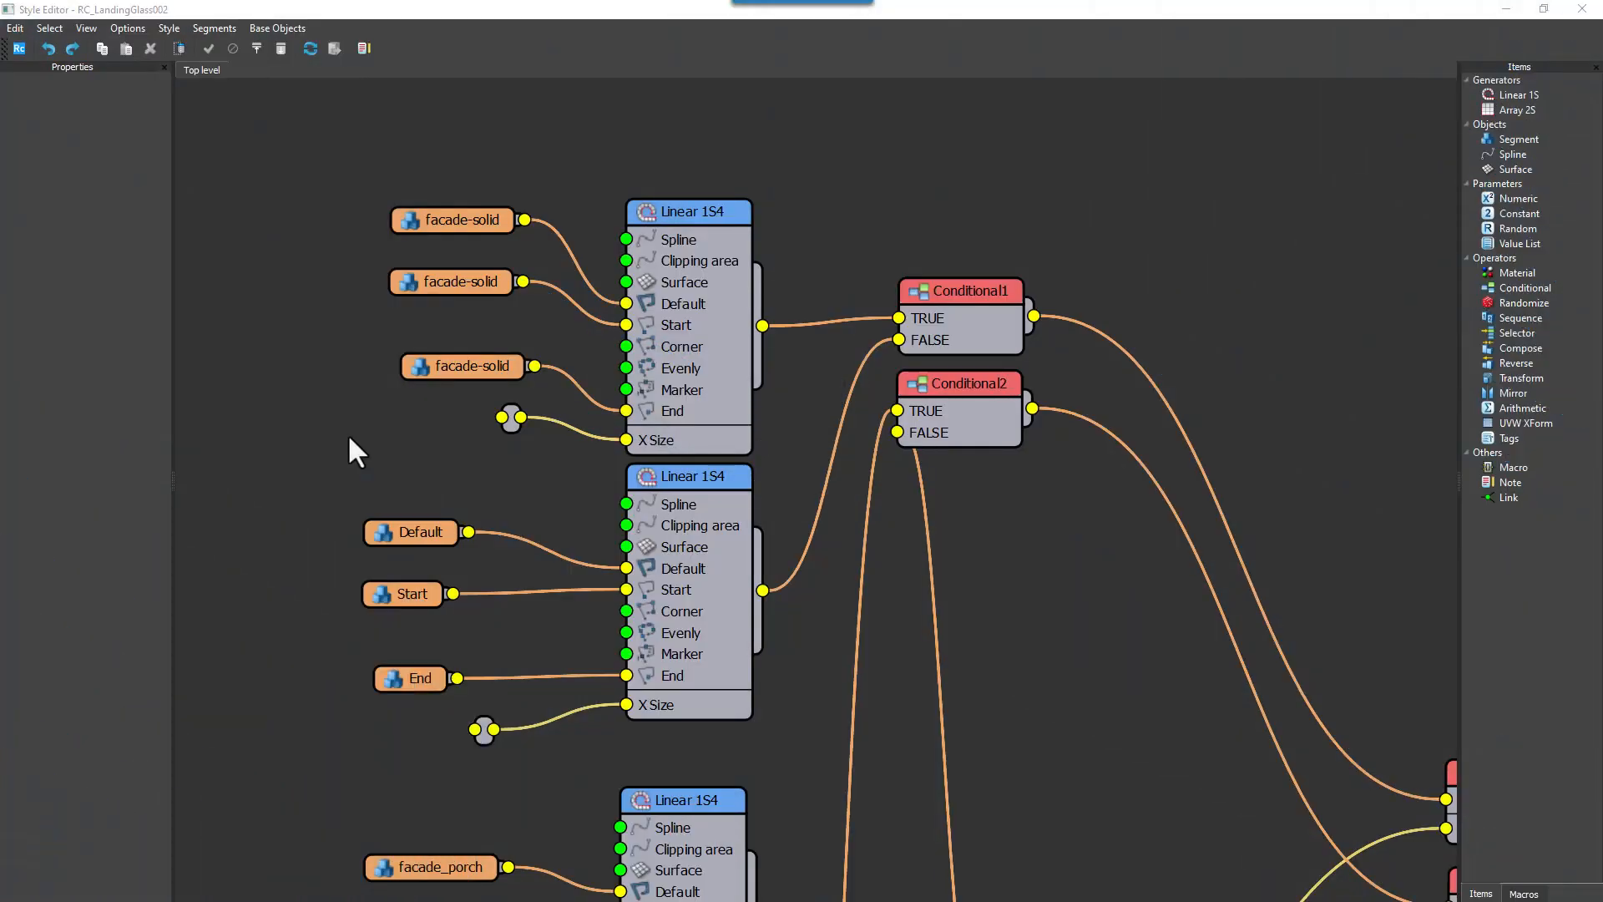
- Review the wire curvature, colour and thin-width options in the Style Editor preferences and accept the dialog
{"action": "left_click", "coordinate": [129, 27]}
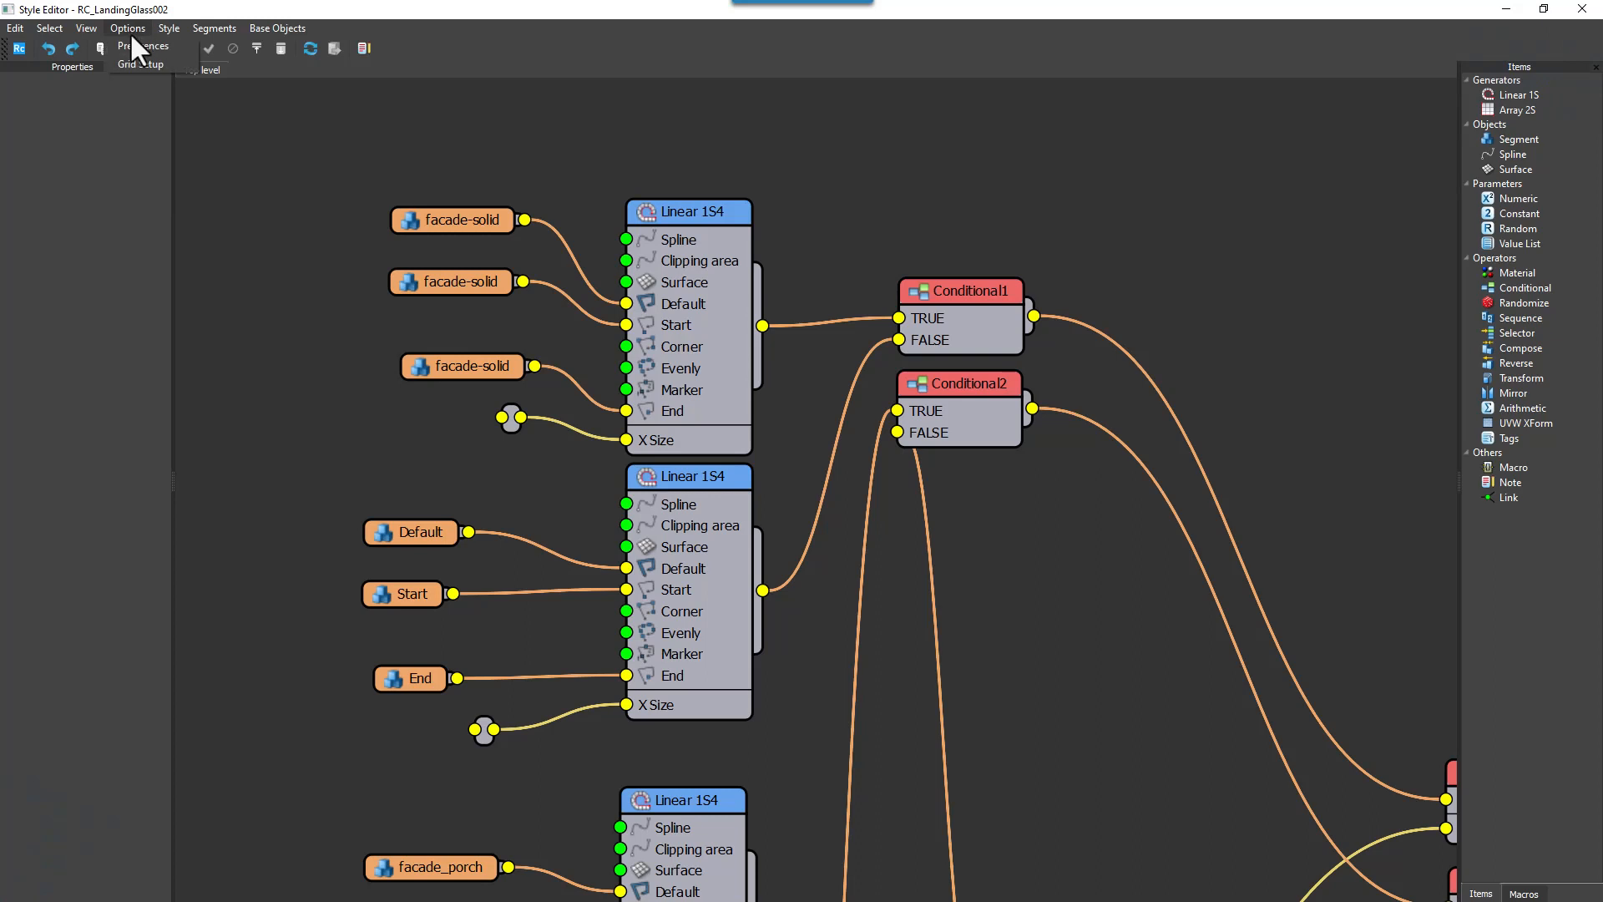
{"action": "left_click", "coordinate": [132, 38]}
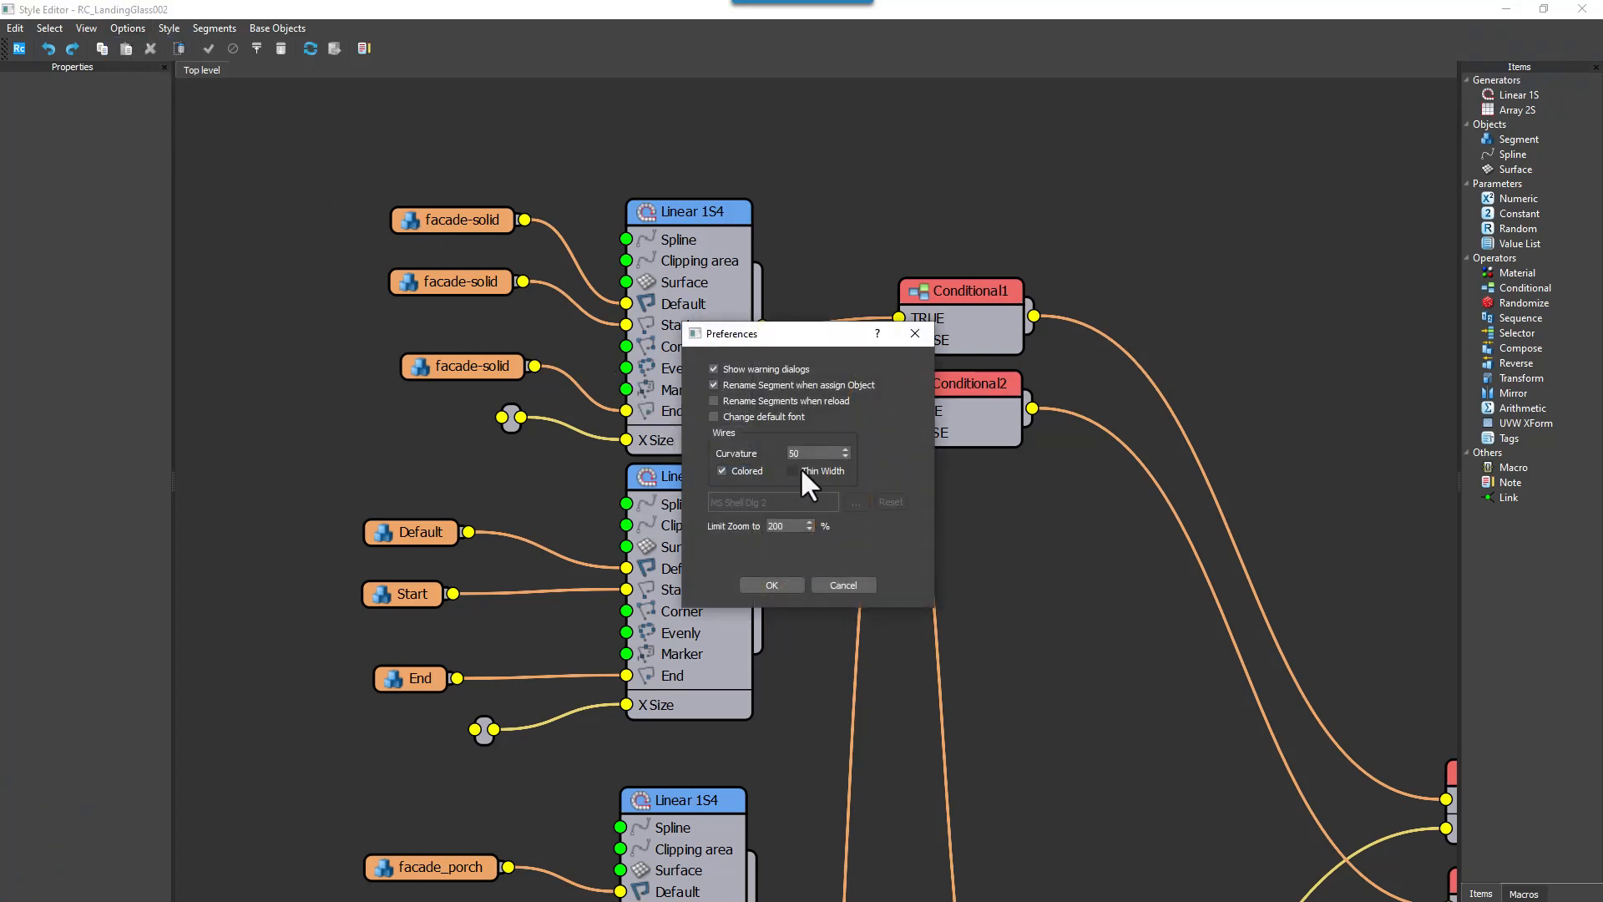
{"action": "left_click", "coordinate": [775, 585]}
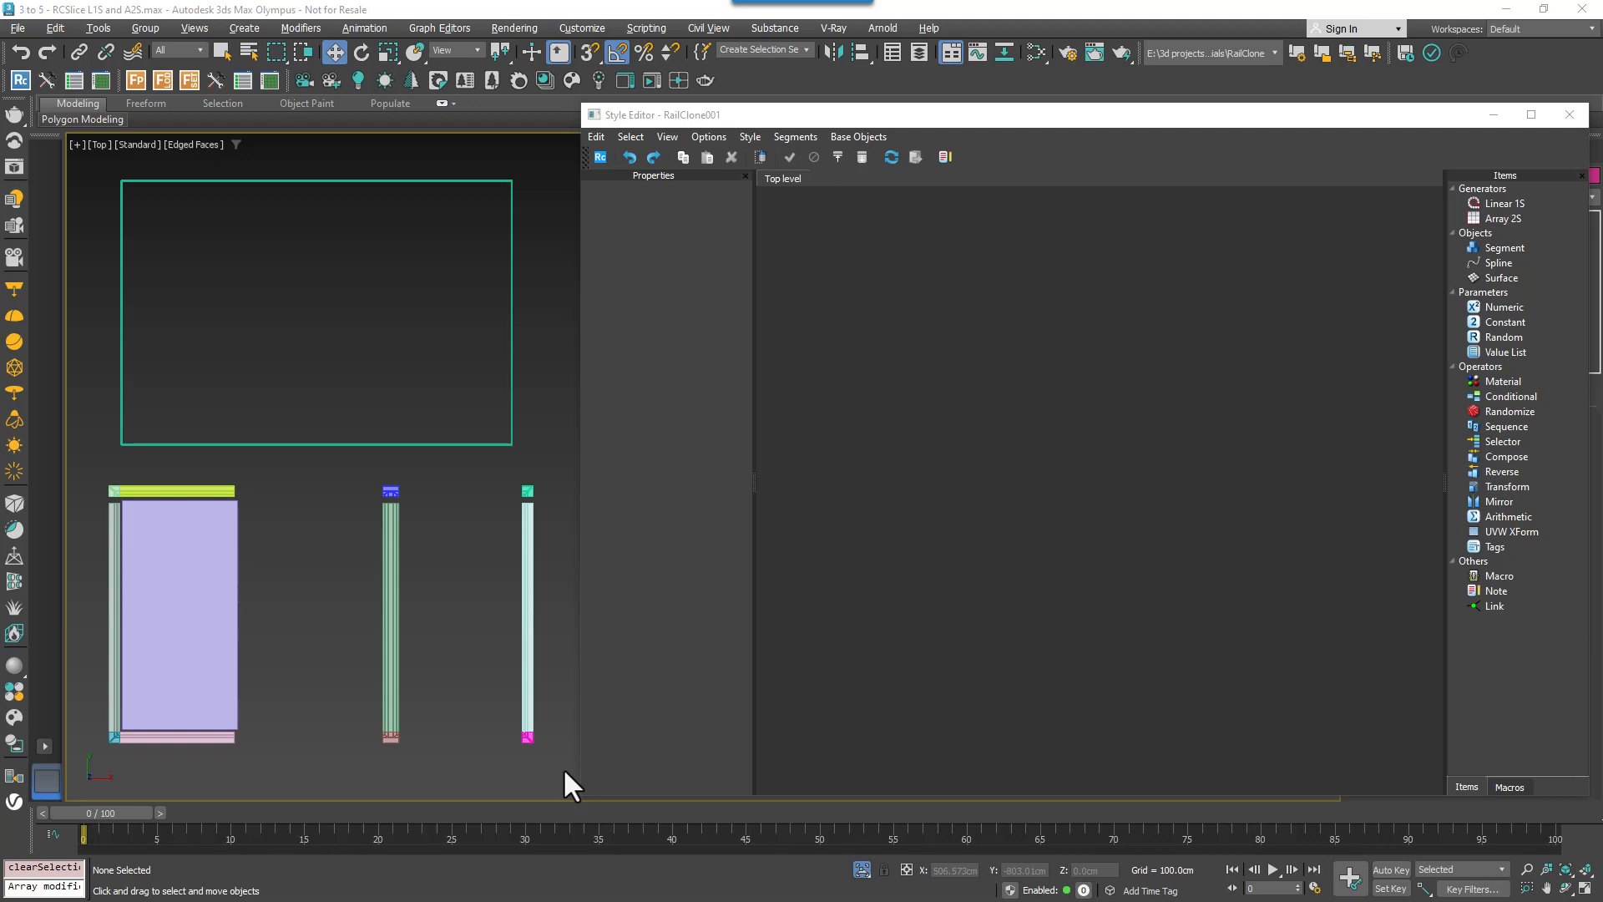
- Select the rectangle spline and the frame objects in the Top viewport and import the 13 selected objects into the style
{"action": "left_click_drag", "start_coordinate": [566, 767], "coordinate": [264, 406]}
{"action": "left_click_drag", "start_coordinate": [73, 167], "coordinate": [73, 168]}
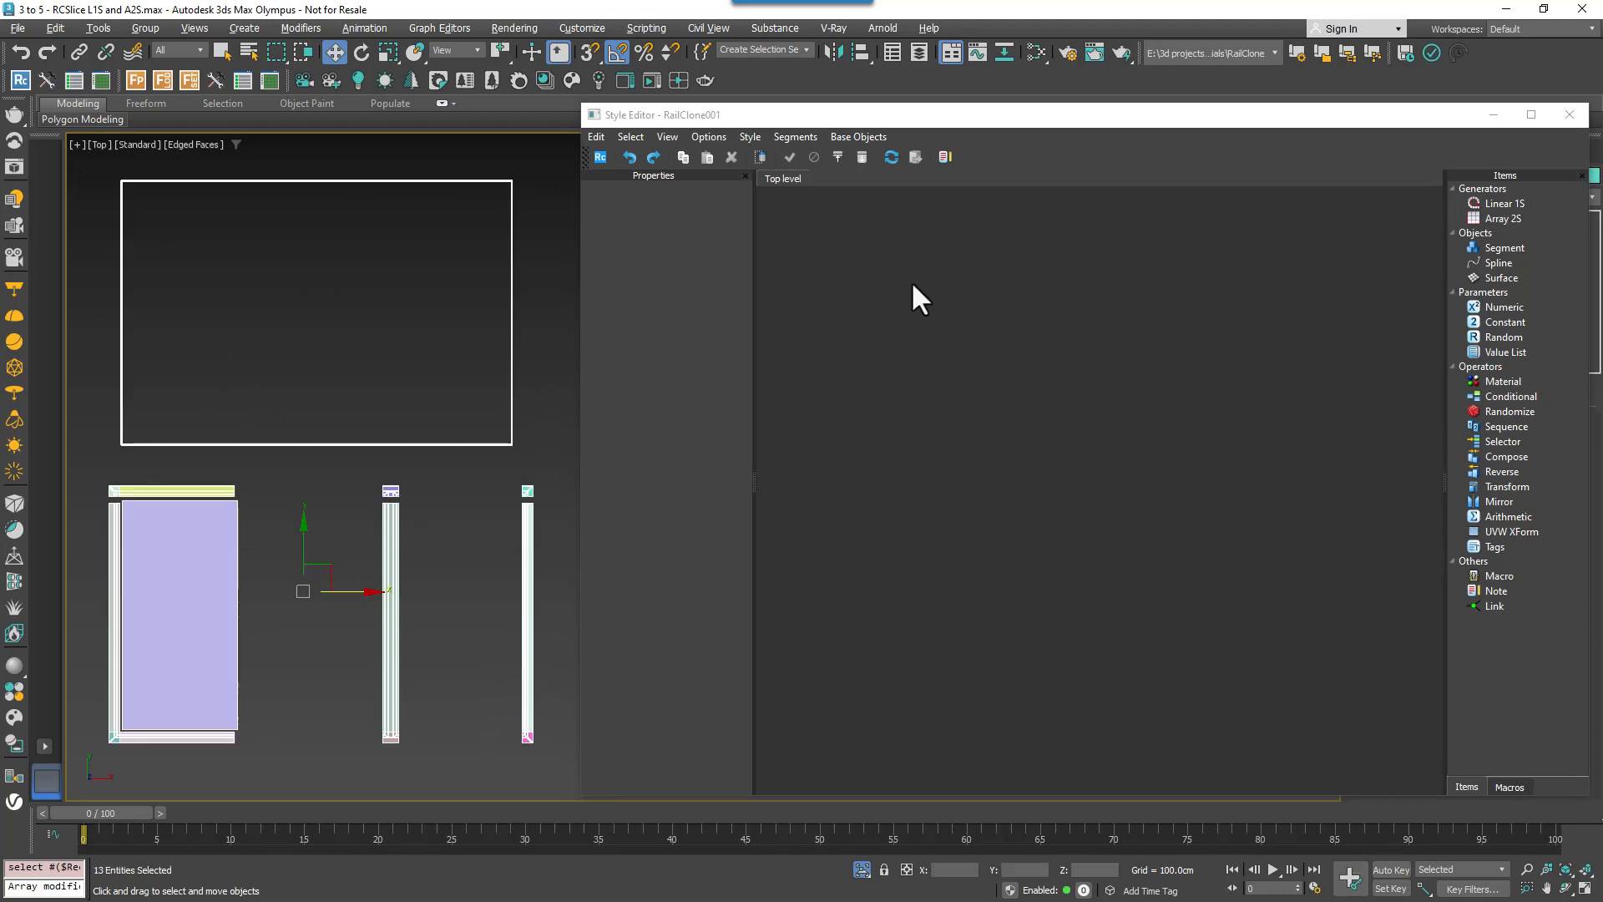
{"action": "right_click", "coordinate": [928, 267]}
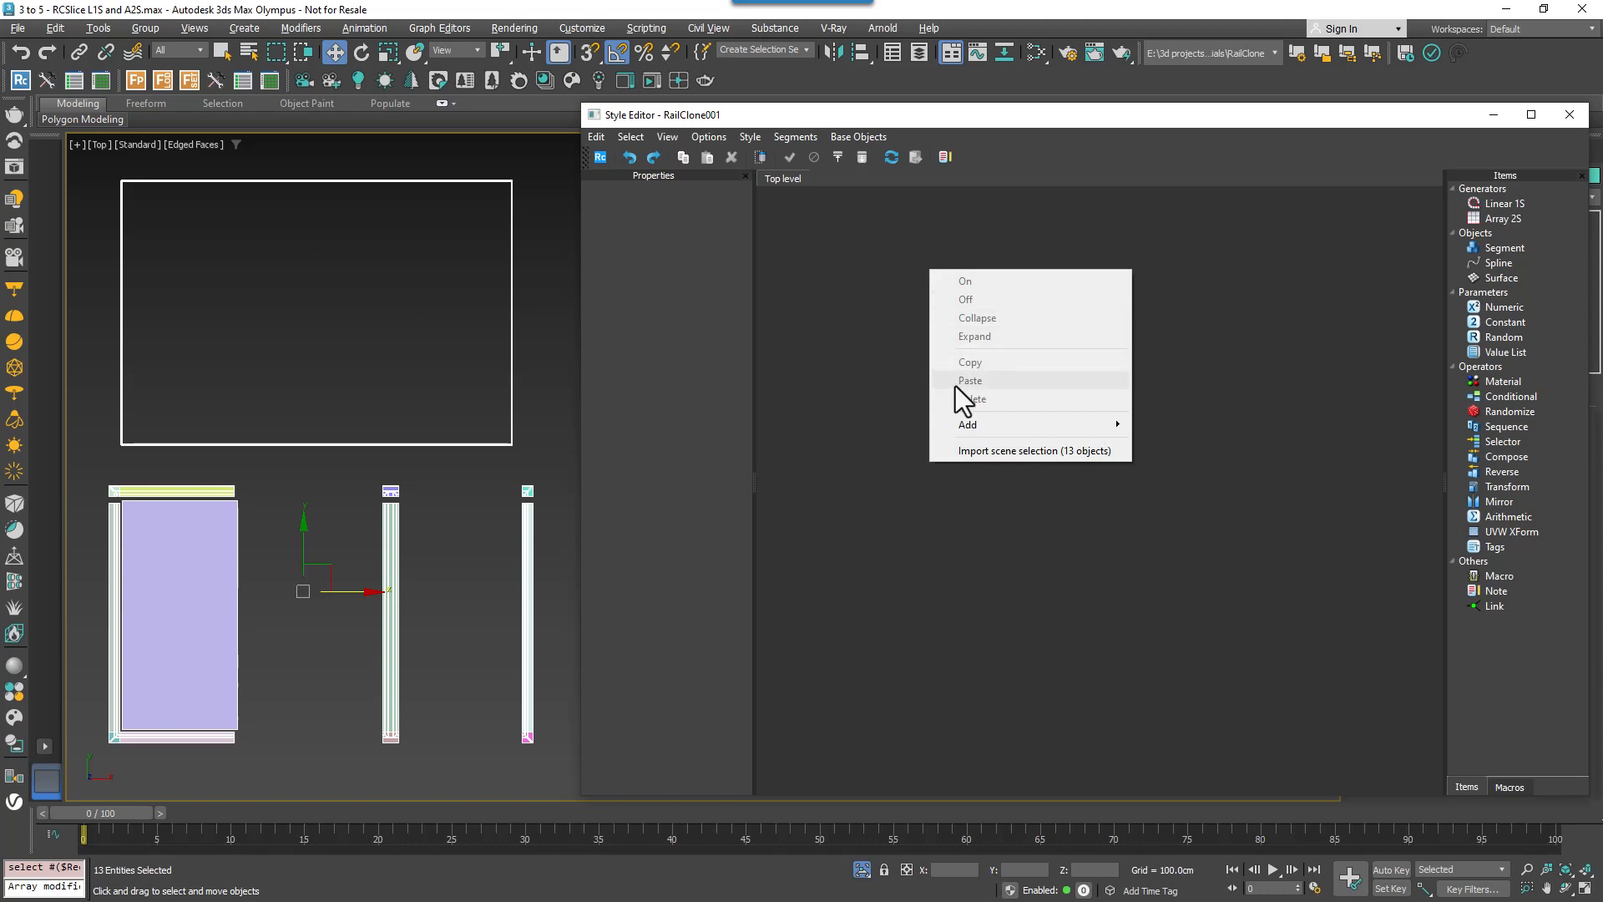
{"action": "left_click", "coordinate": [960, 450]}
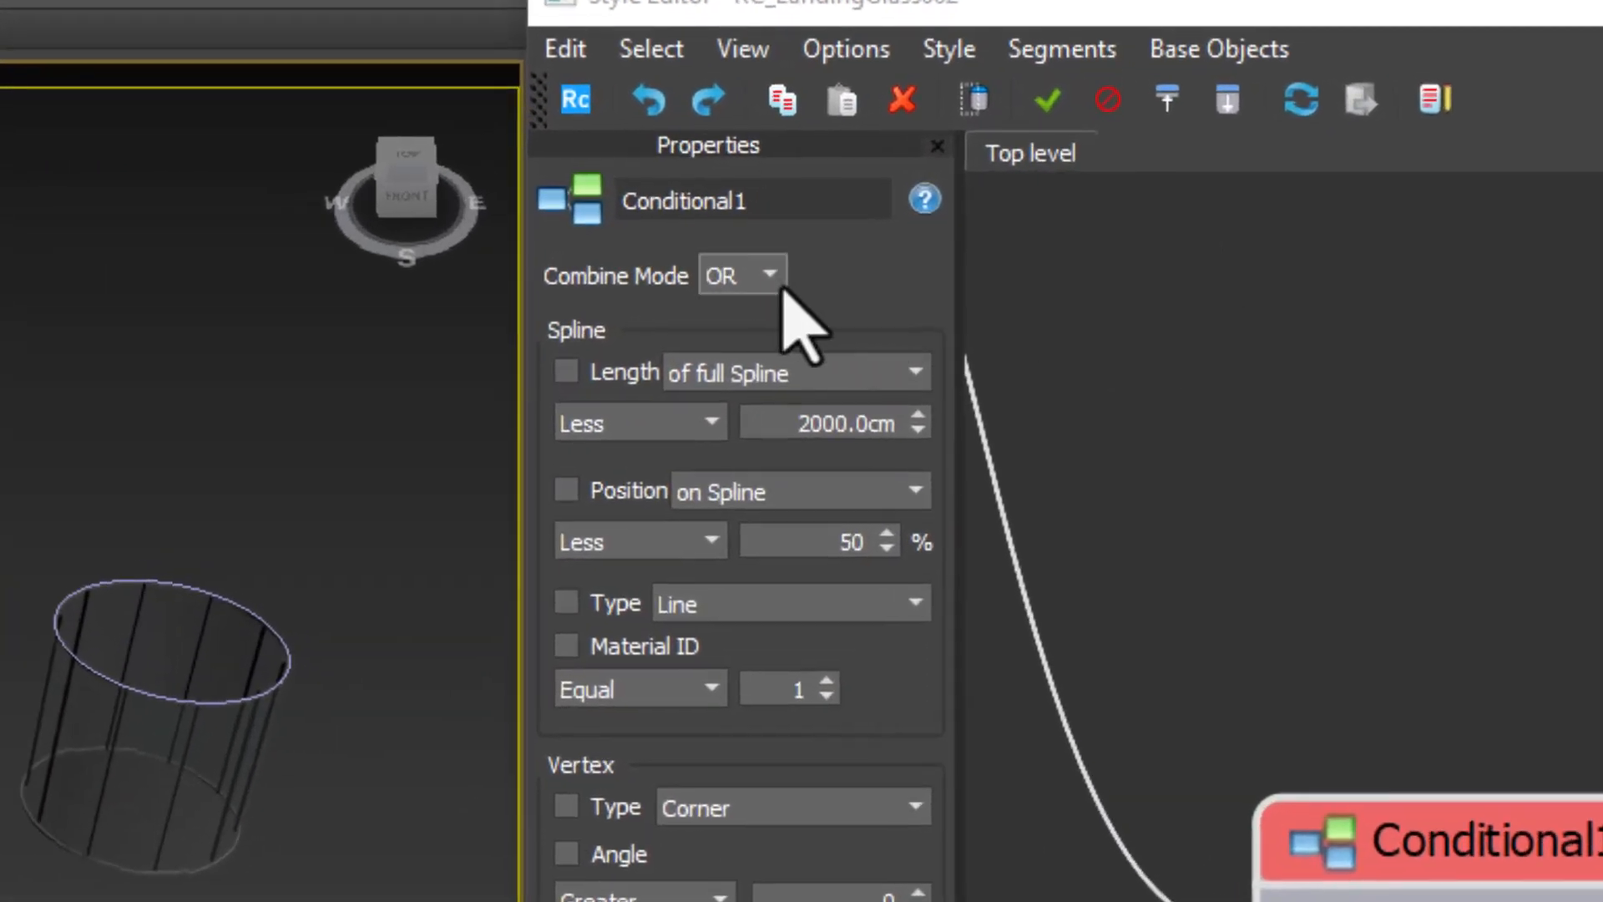
- Set the Conditional1 operator's combine mode to AND and return it to OR
{"action": "left_click", "coordinate": [777, 283]}
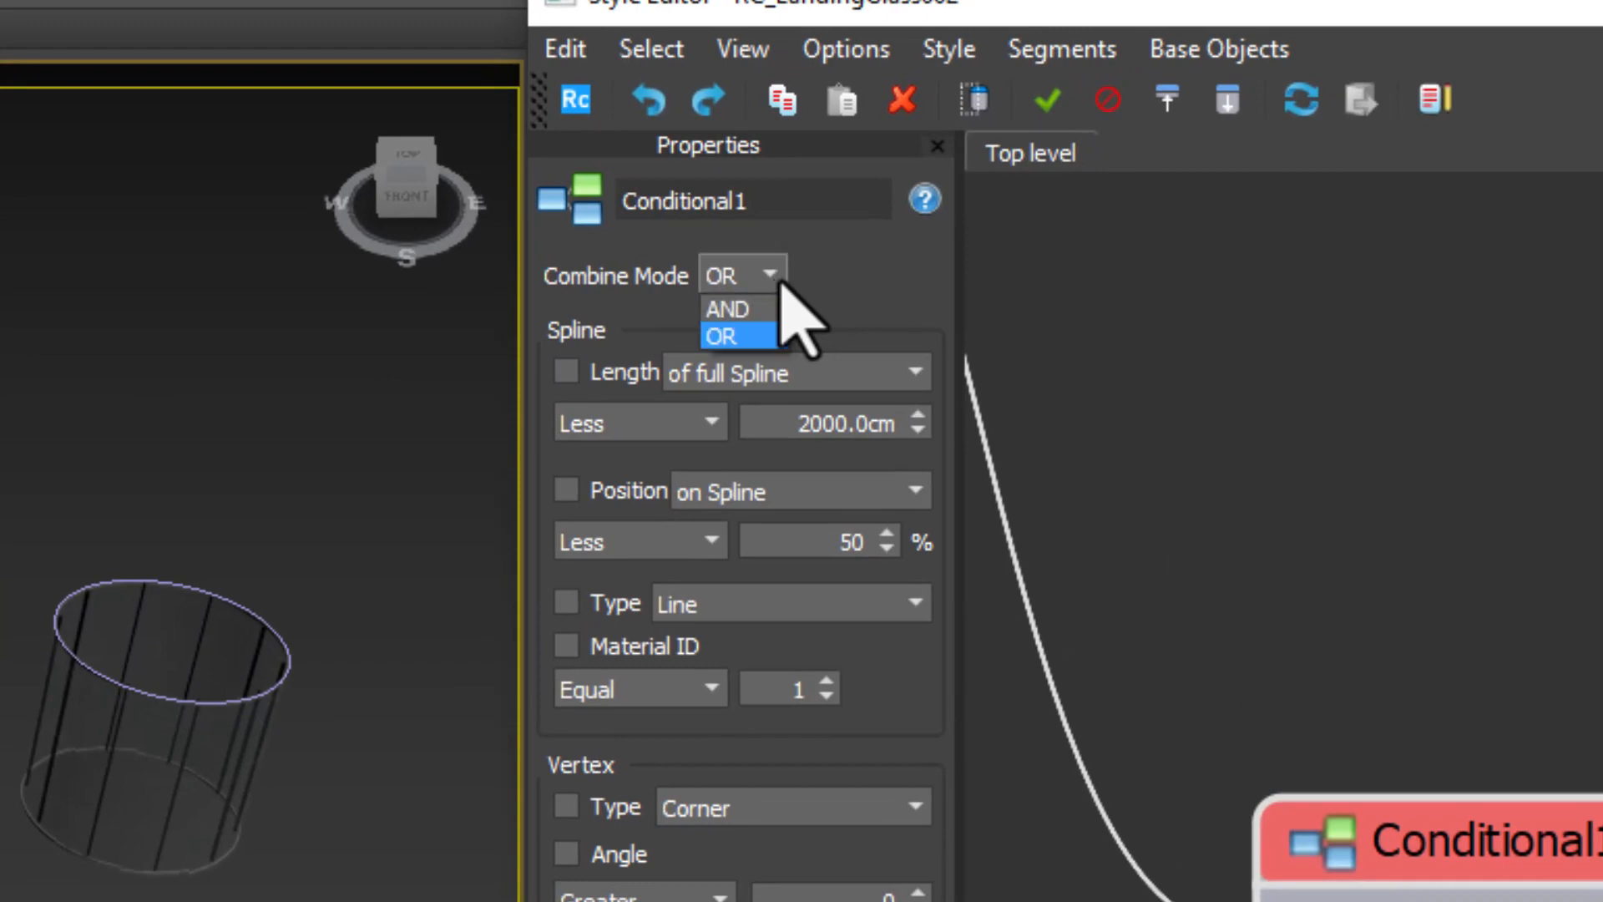
{"action": "left_click", "coordinate": [756, 310]}
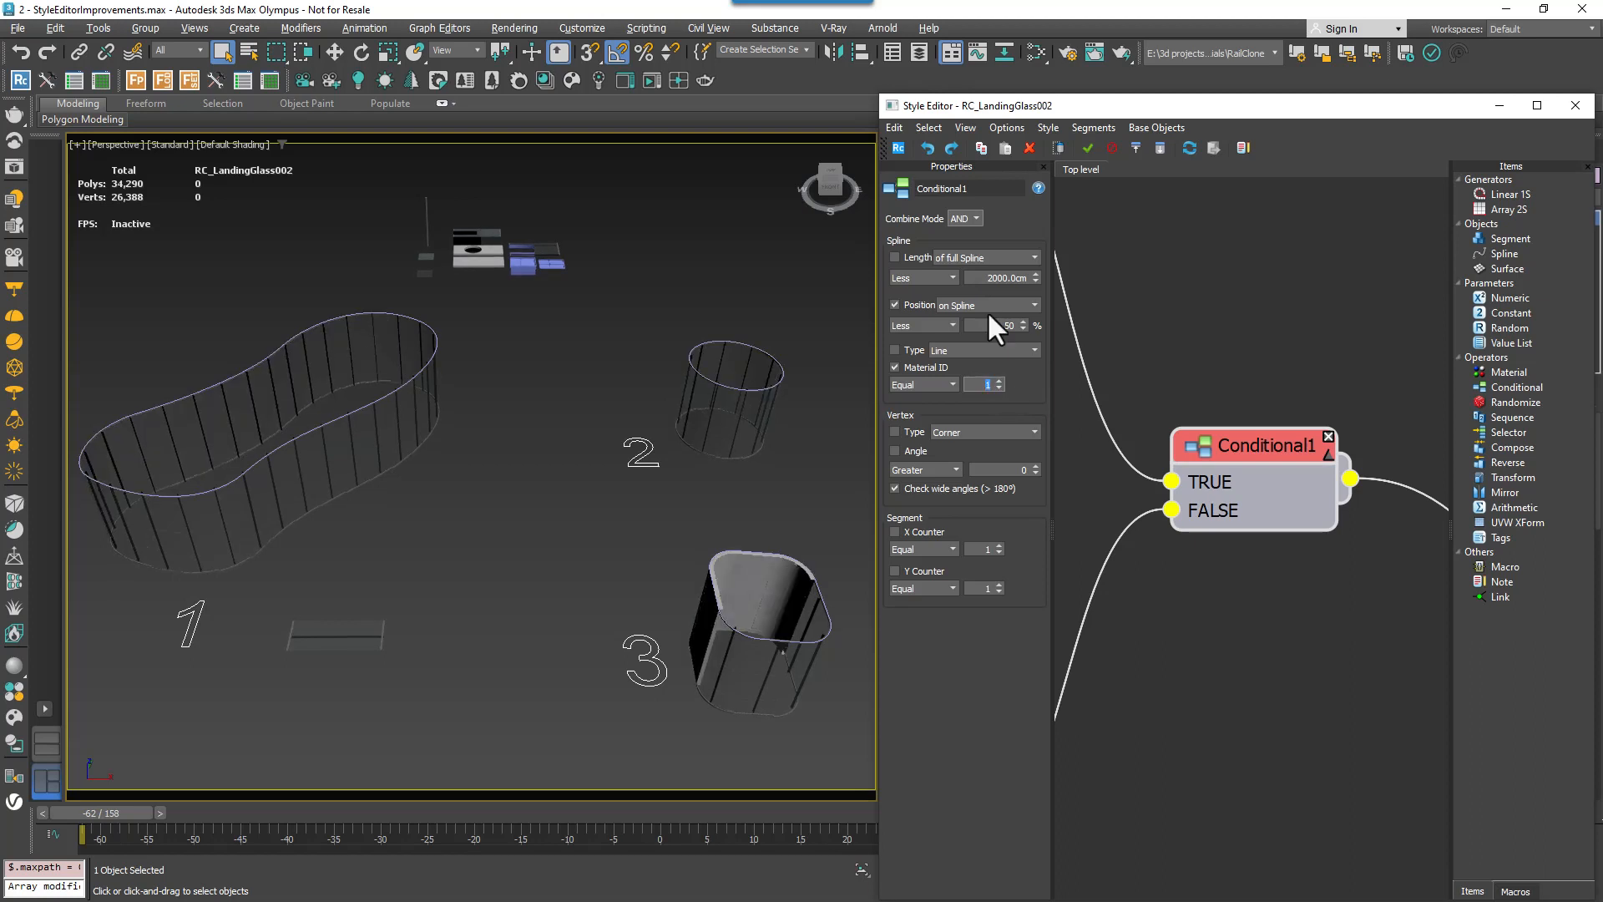
{"action": "left_click", "coordinate": [968, 217]}
{"action": "left_click", "coordinate": [964, 238]}
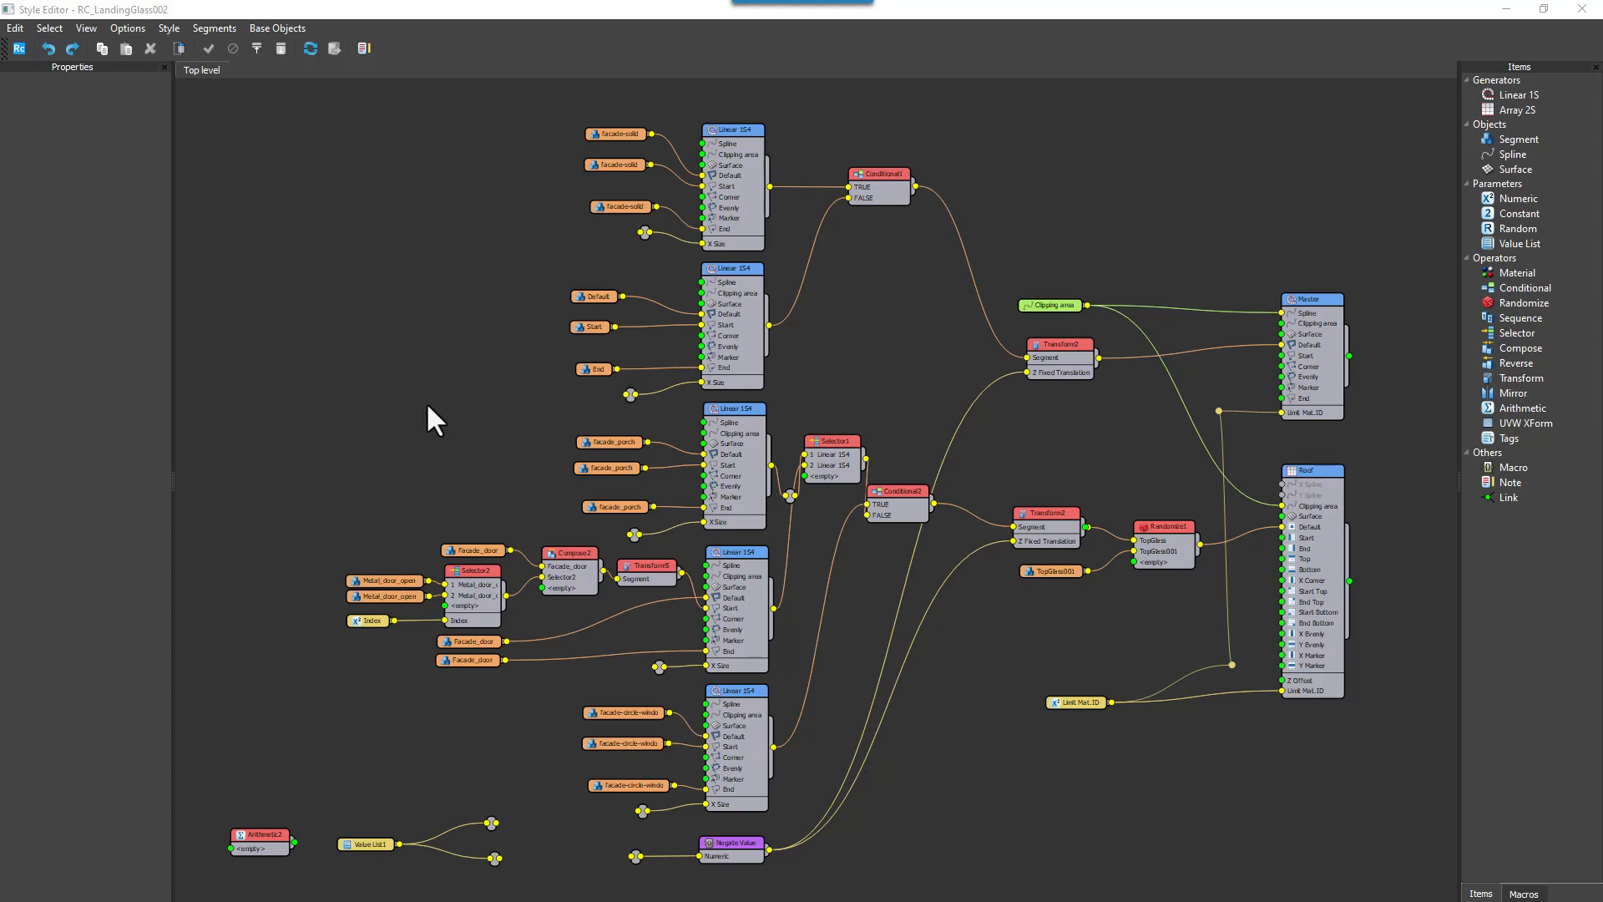
- Hide the graph's wires and select several Linear 1S4 generators and a node group to show only their connections
{"action": "left_click", "coordinate": [84, 25]}
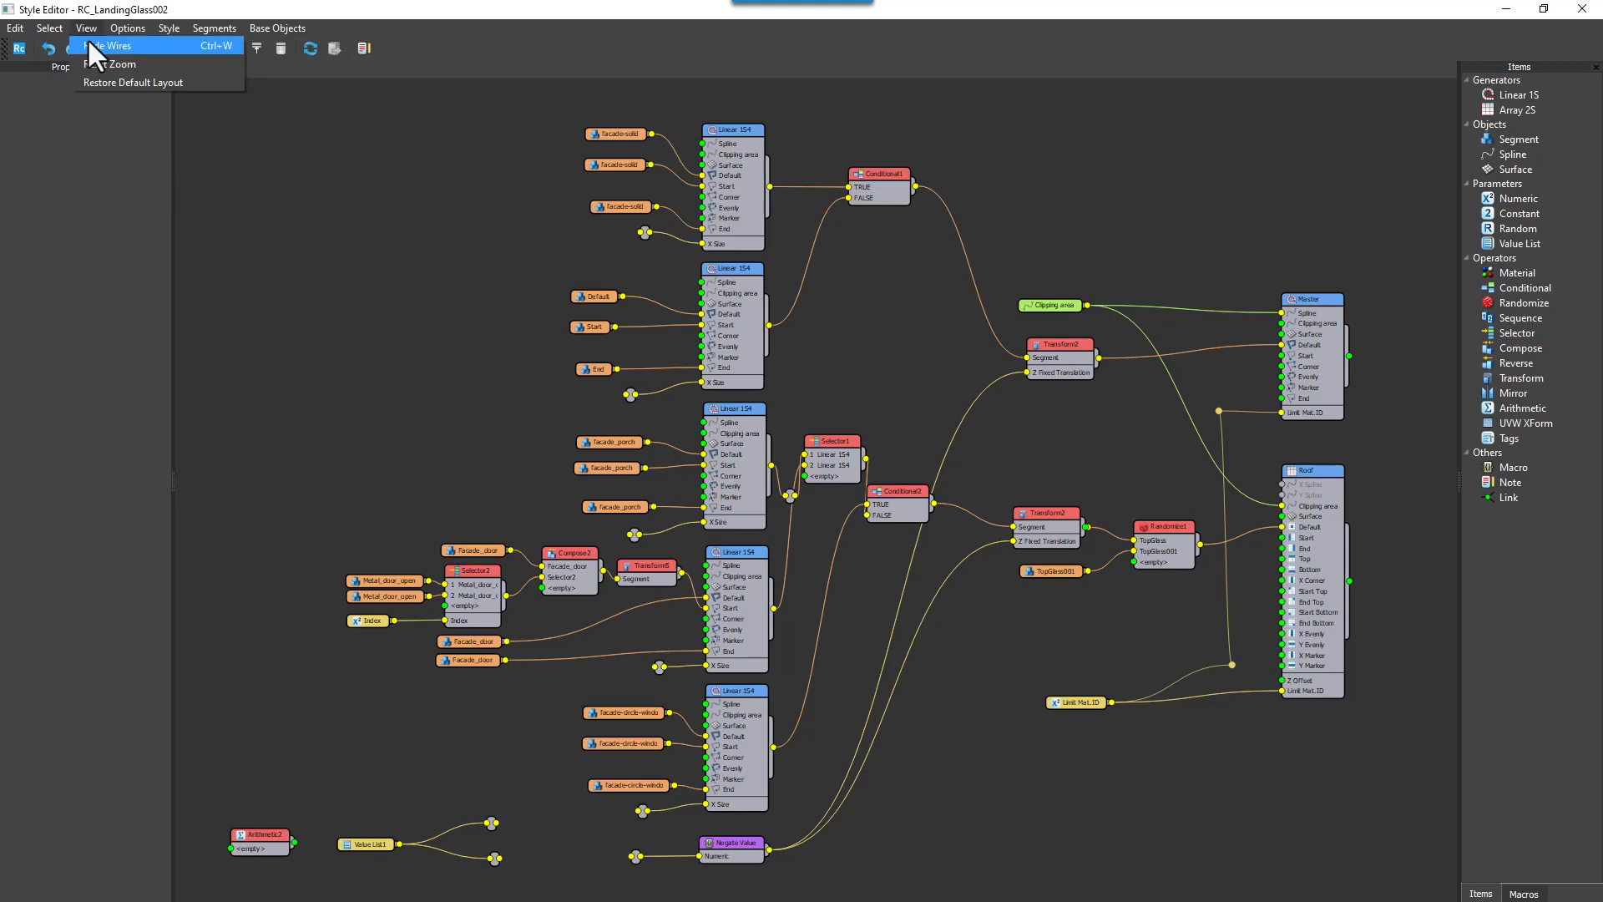
{"action": "left_click", "coordinate": [93, 47]}
{"action": "left_click", "coordinate": [744, 294]}
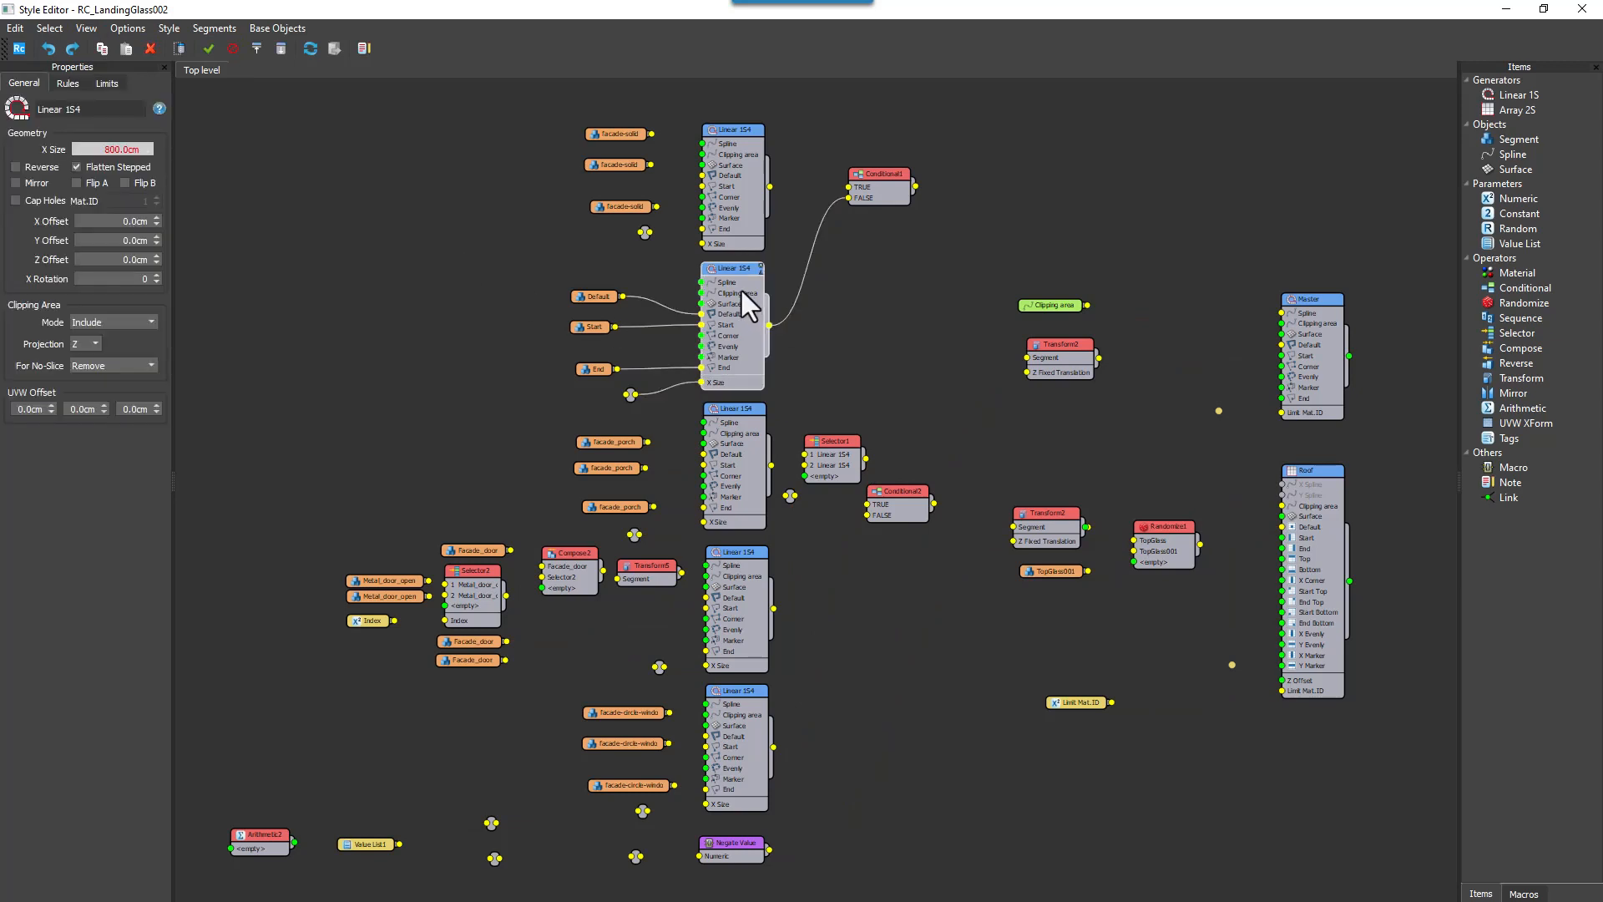
{"action": "left_click", "coordinate": [724, 214]}
{"action": "left_click", "coordinate": [731, 441]}
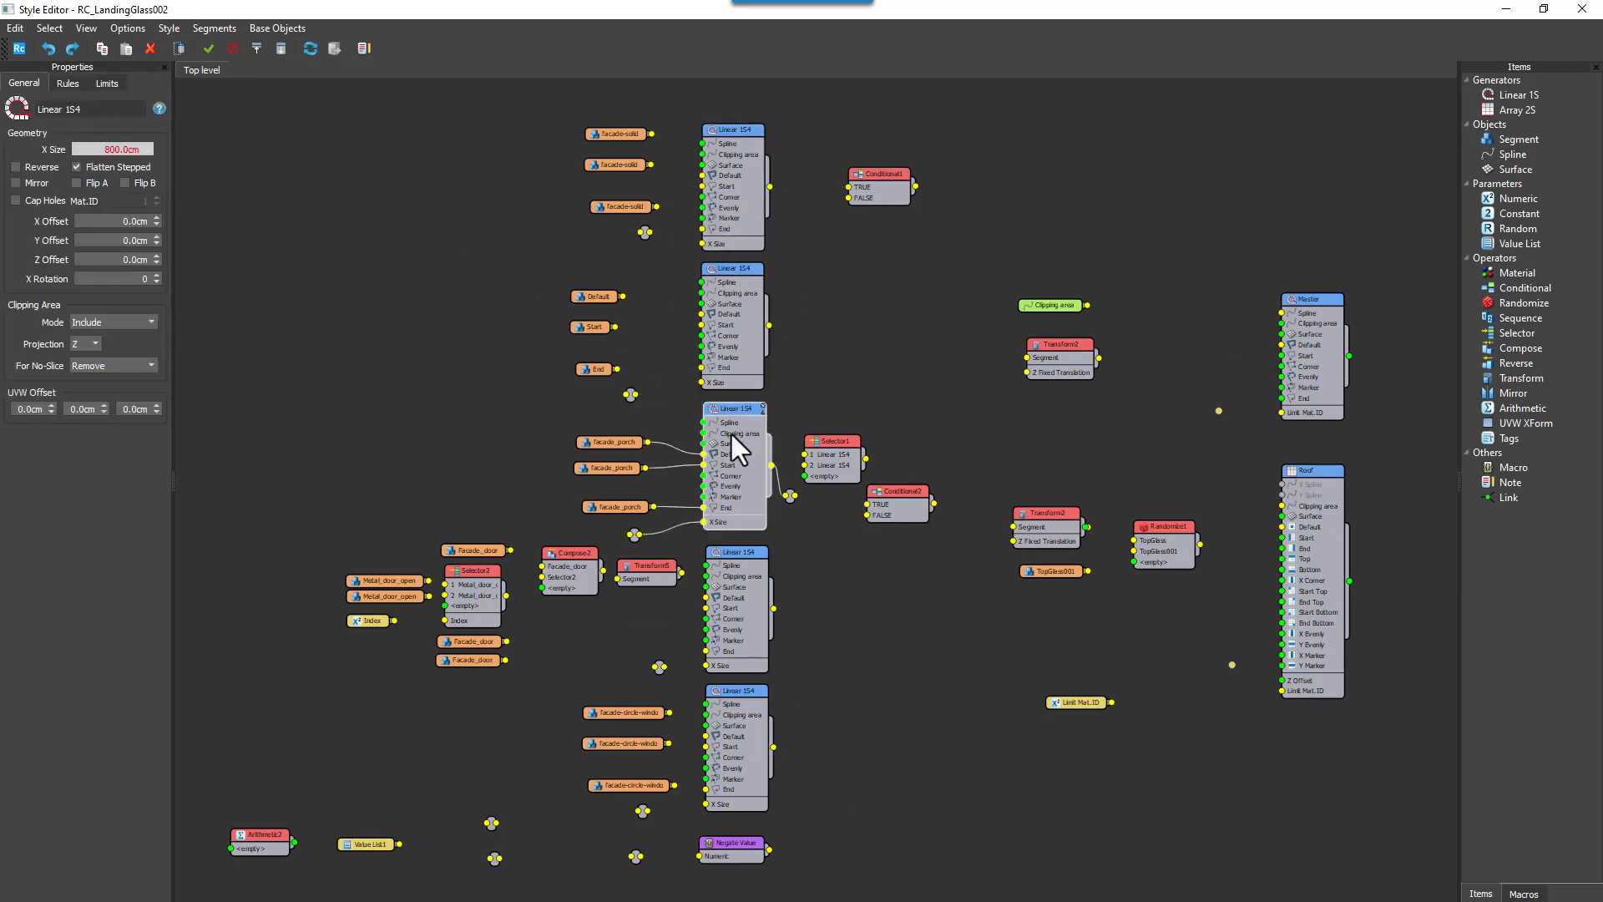
{"action": "left_click", "coordinate": [745, 575]}
{"action": "left_click_drag", "start_coordinate": [1378, 734], "coordinate": [910, 432]}
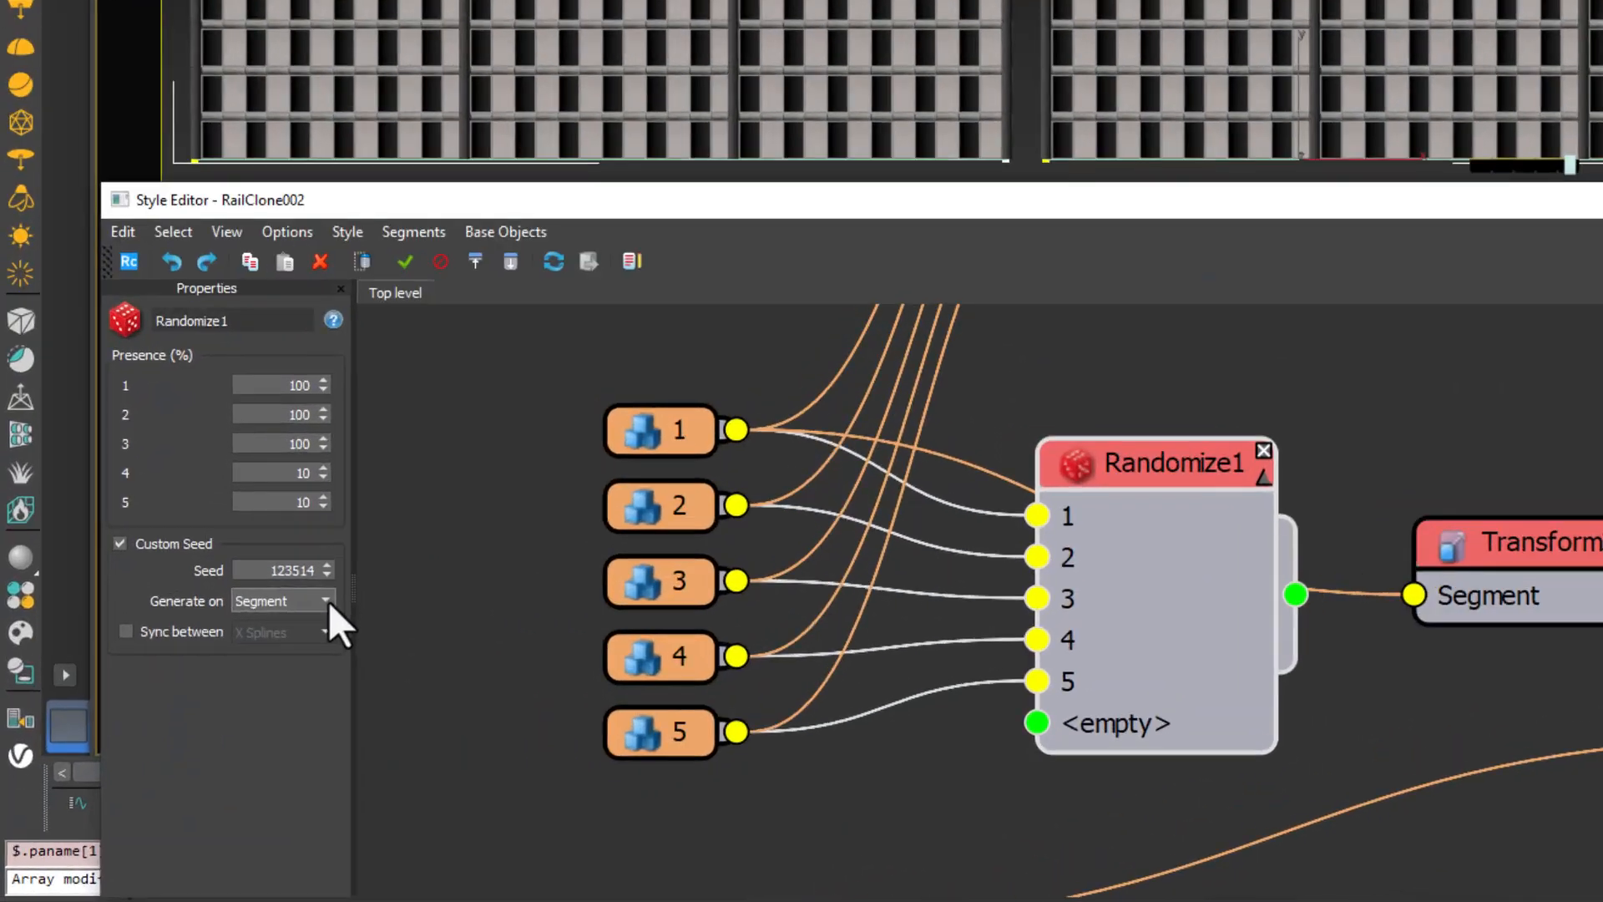
- Check the Generate on options of the Randomize1 operator and keep Segment selected
{"action": "left_click", "coordinate": [223, 695]}
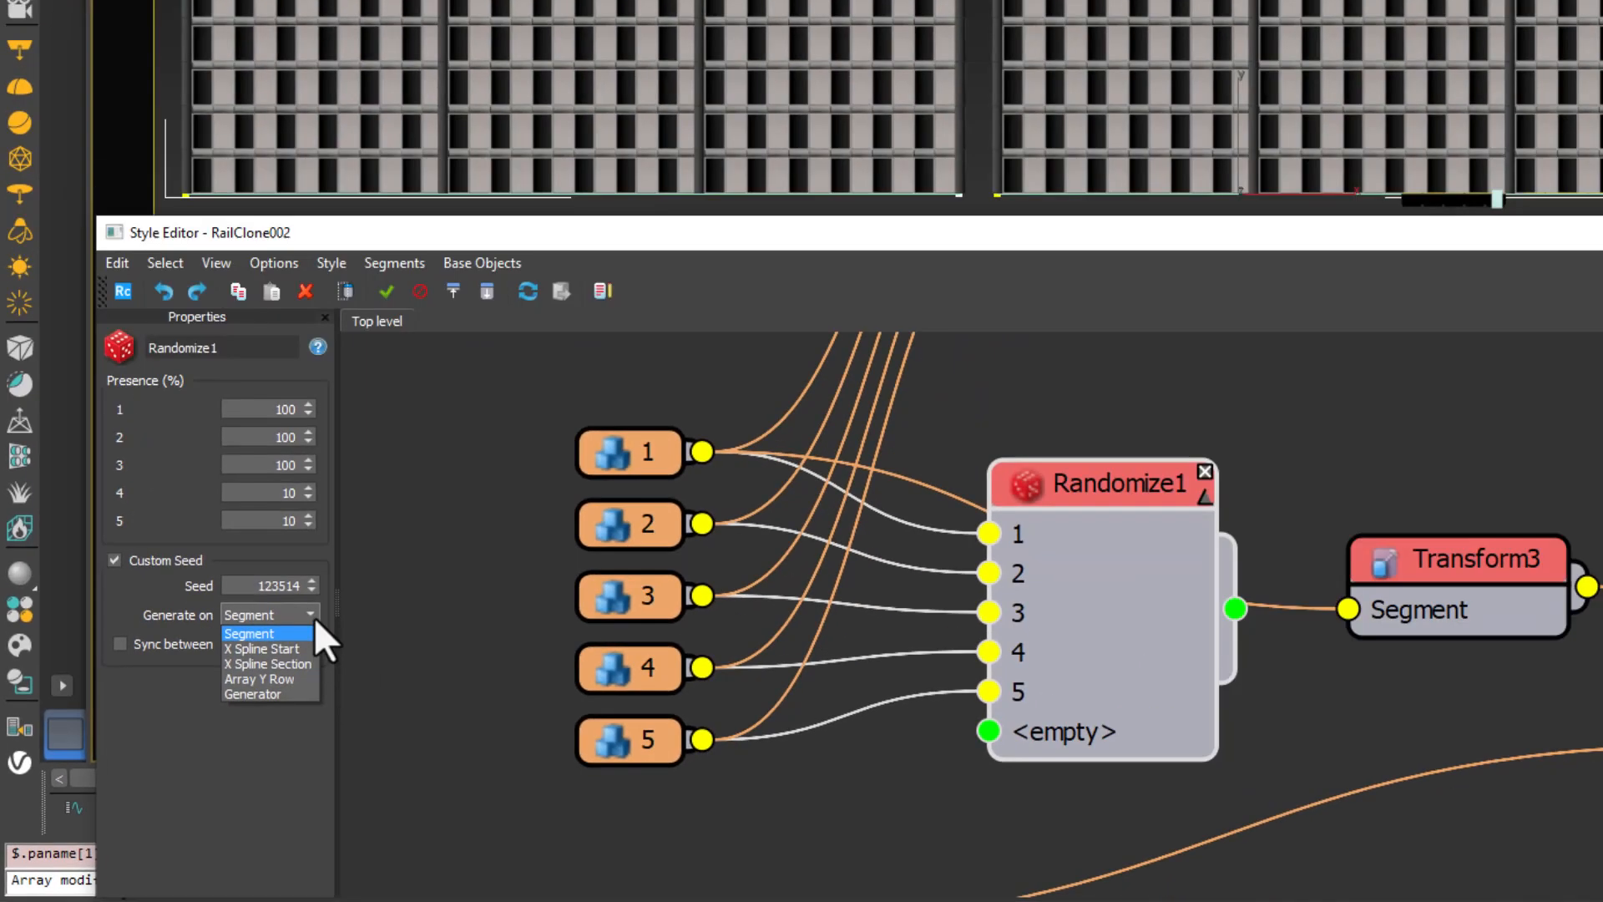
{"action": "left_click", "coordinate": [311, 633]}
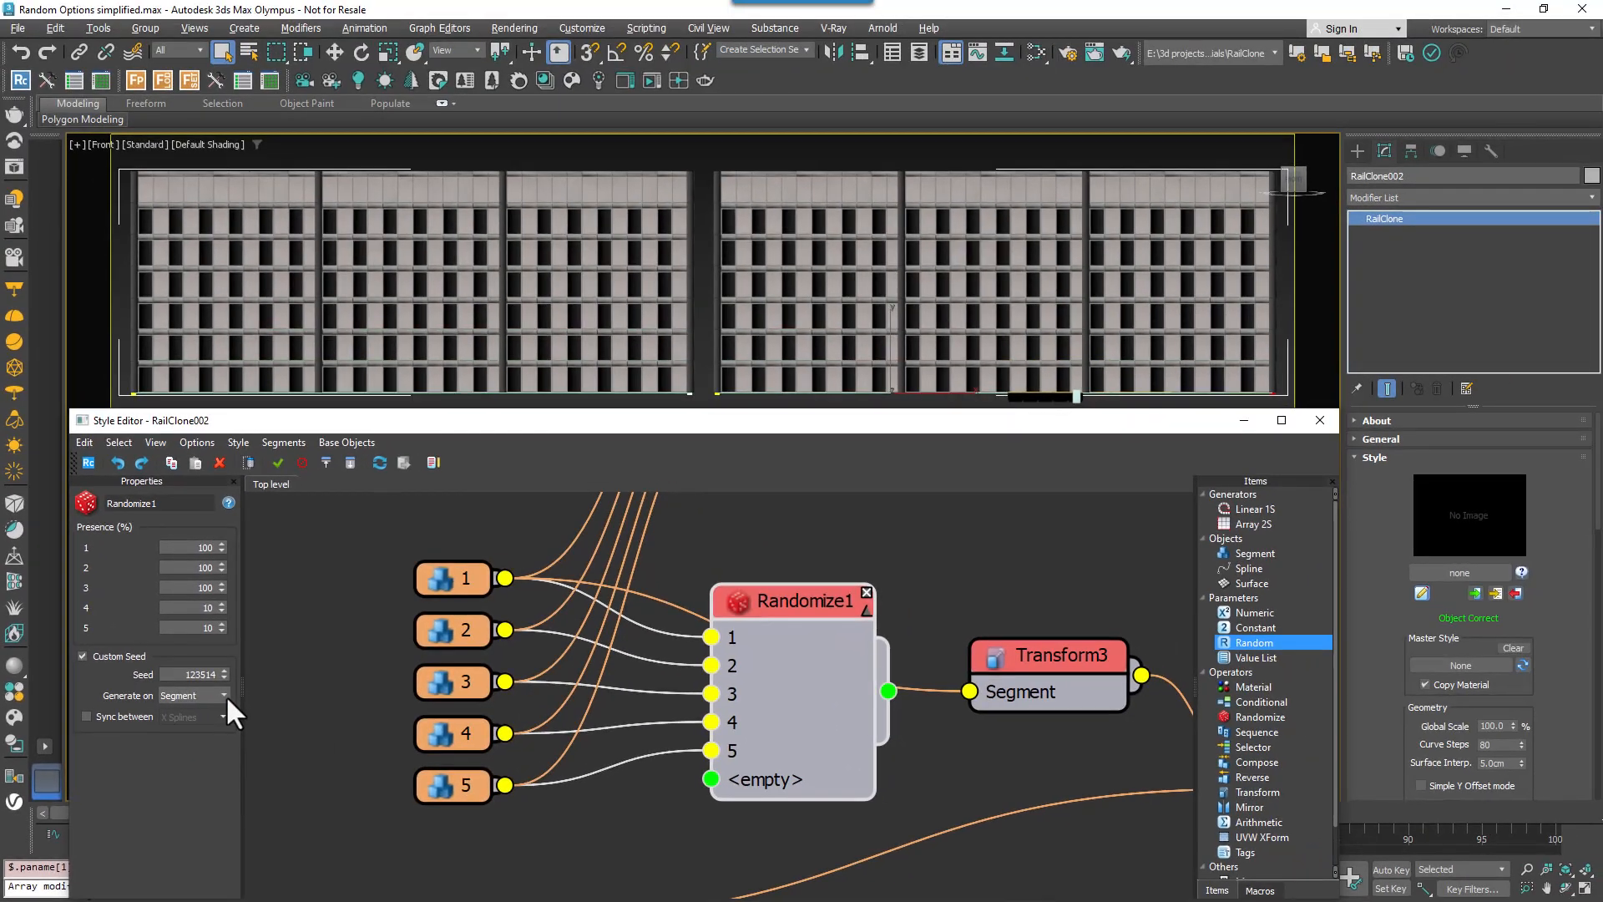
- Check the Generate on options of the Index random parameter feeding Selector1 and keep Start selected
{"action": "middle_click_drag", "start_coordinate": [799, 571], "coordinate": [809, 836]}
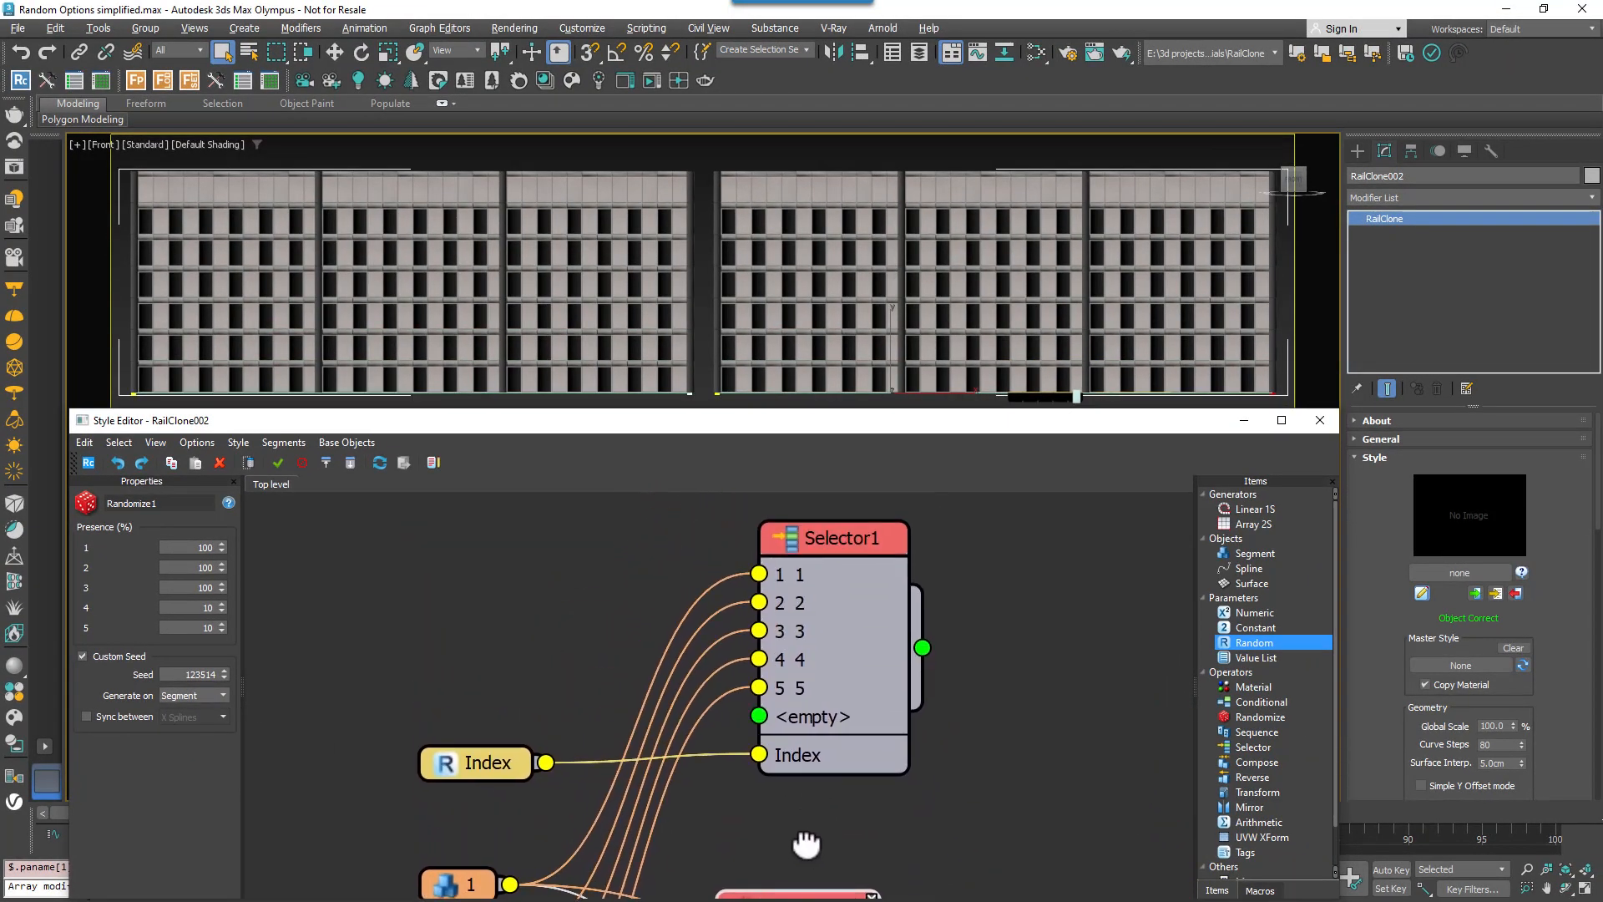
{"action": "left_click", "coordinate": [465, 772]}
{"action": "left_click", "coordinate": [220, 623]}
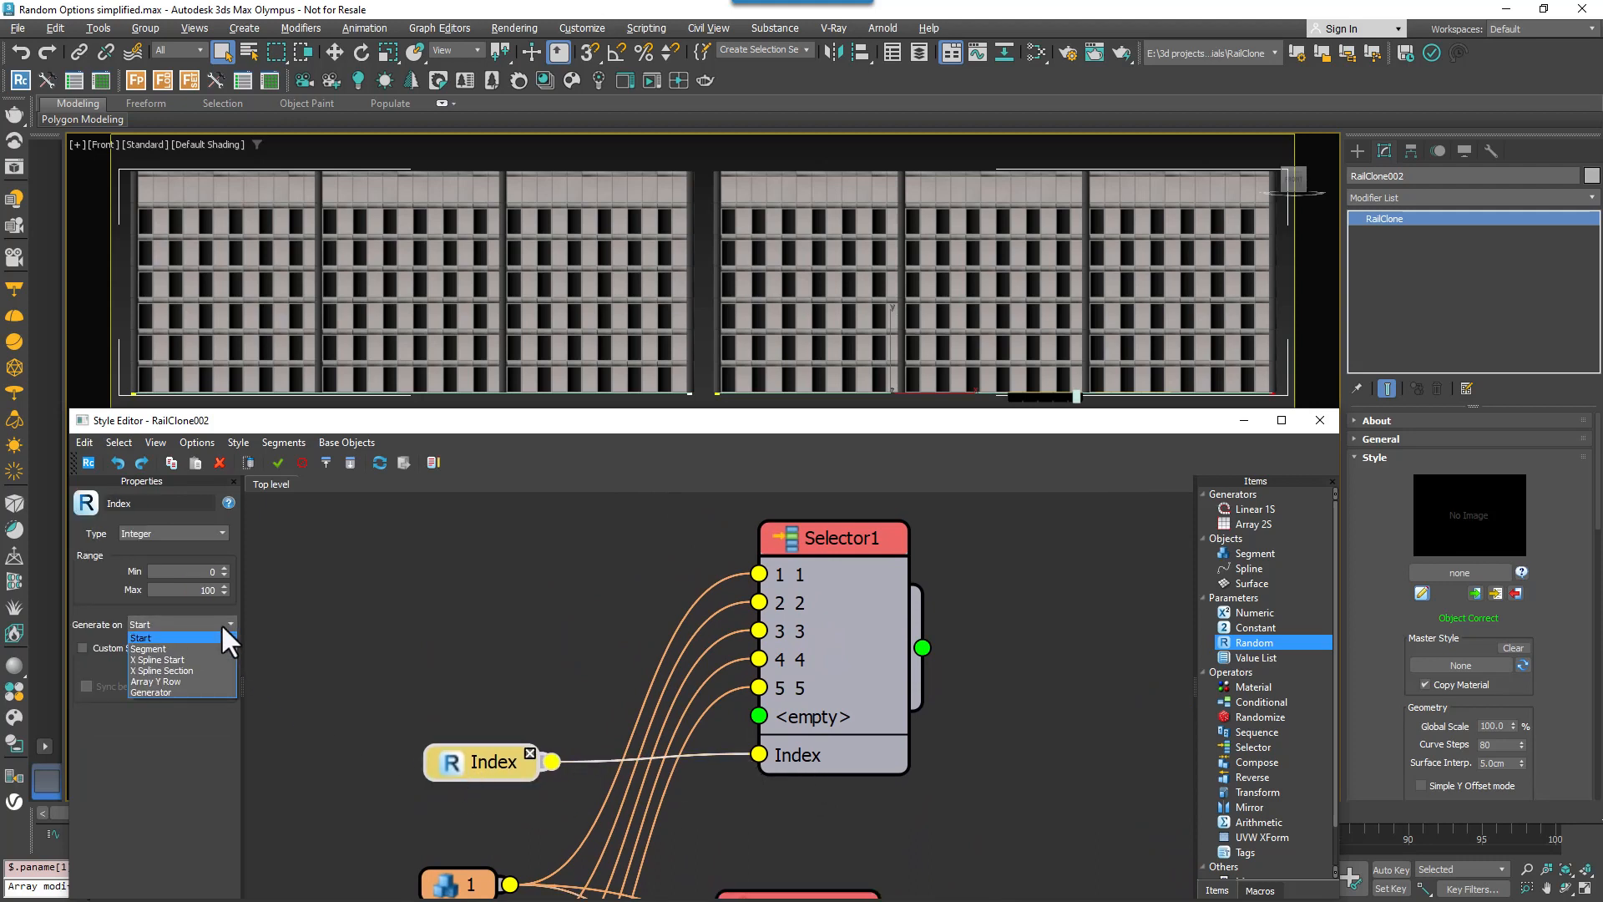
{"action": "left_click", "coordinate": [184, 637]}
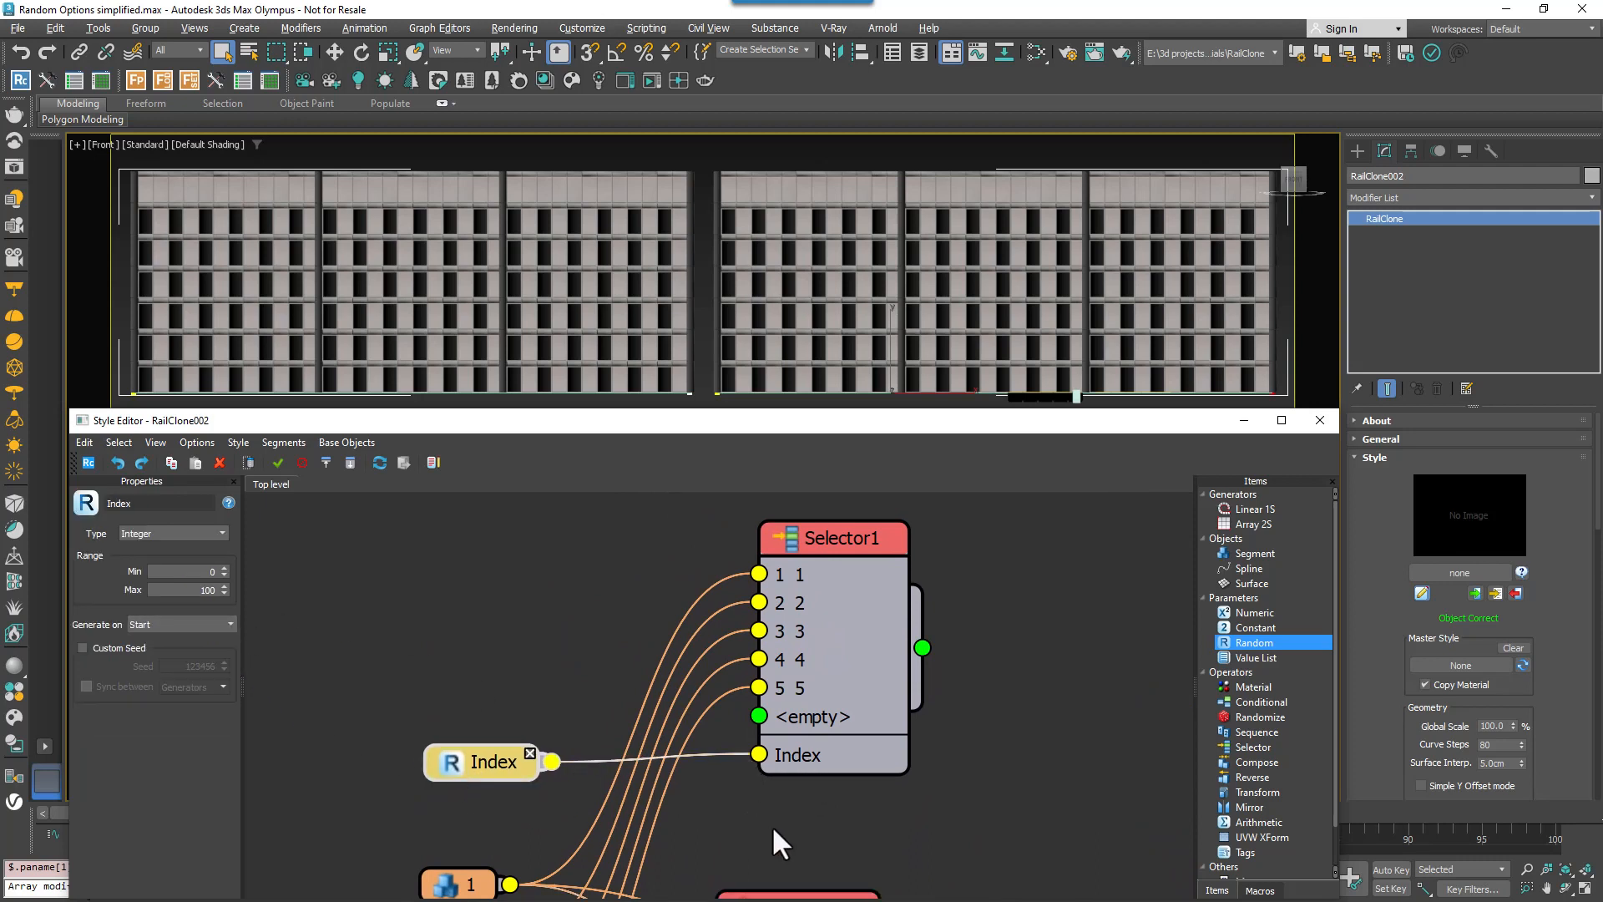
- Connect Randomize1's output to Transform3's Segment input and keep Randomize1's Generate on option at Segment
{"action": "middle_click_drag", "start_coordinate": [778, 833], "coordinate": [786, 513]}
{"action": "left_click", "coordinate": [799, 591]}
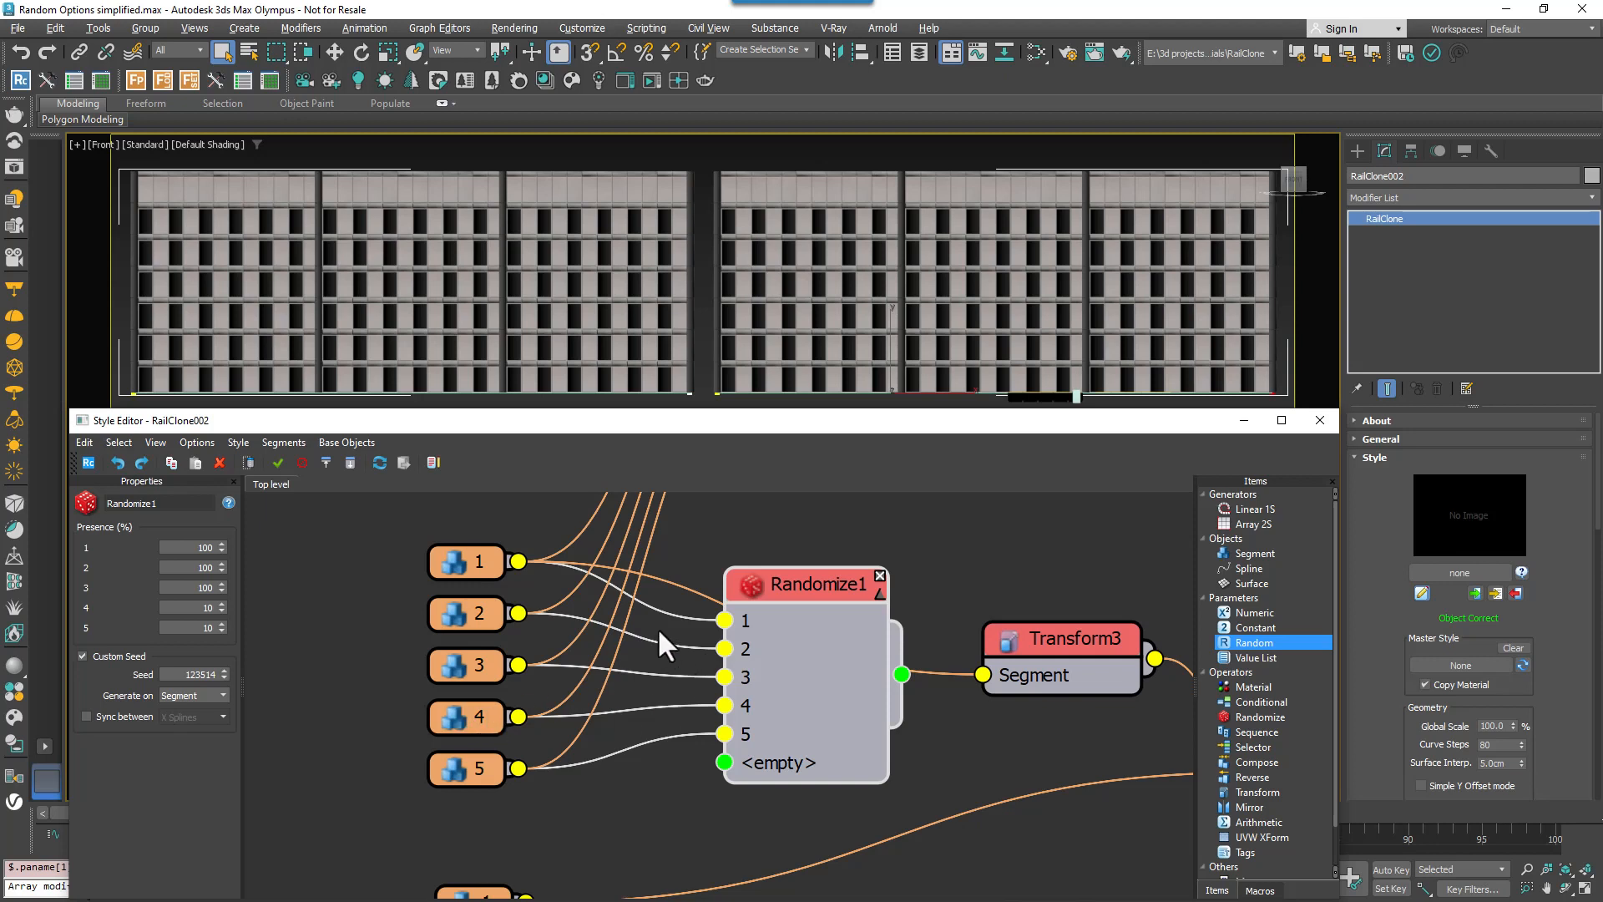
{"action": "left_click_drag", "start_coordinate": [980, 675], "coordinate": [982, 675]}
{"action": "middle_click_drag", "start_coordinate": [923, 738], "coordinate": [919, 736]}
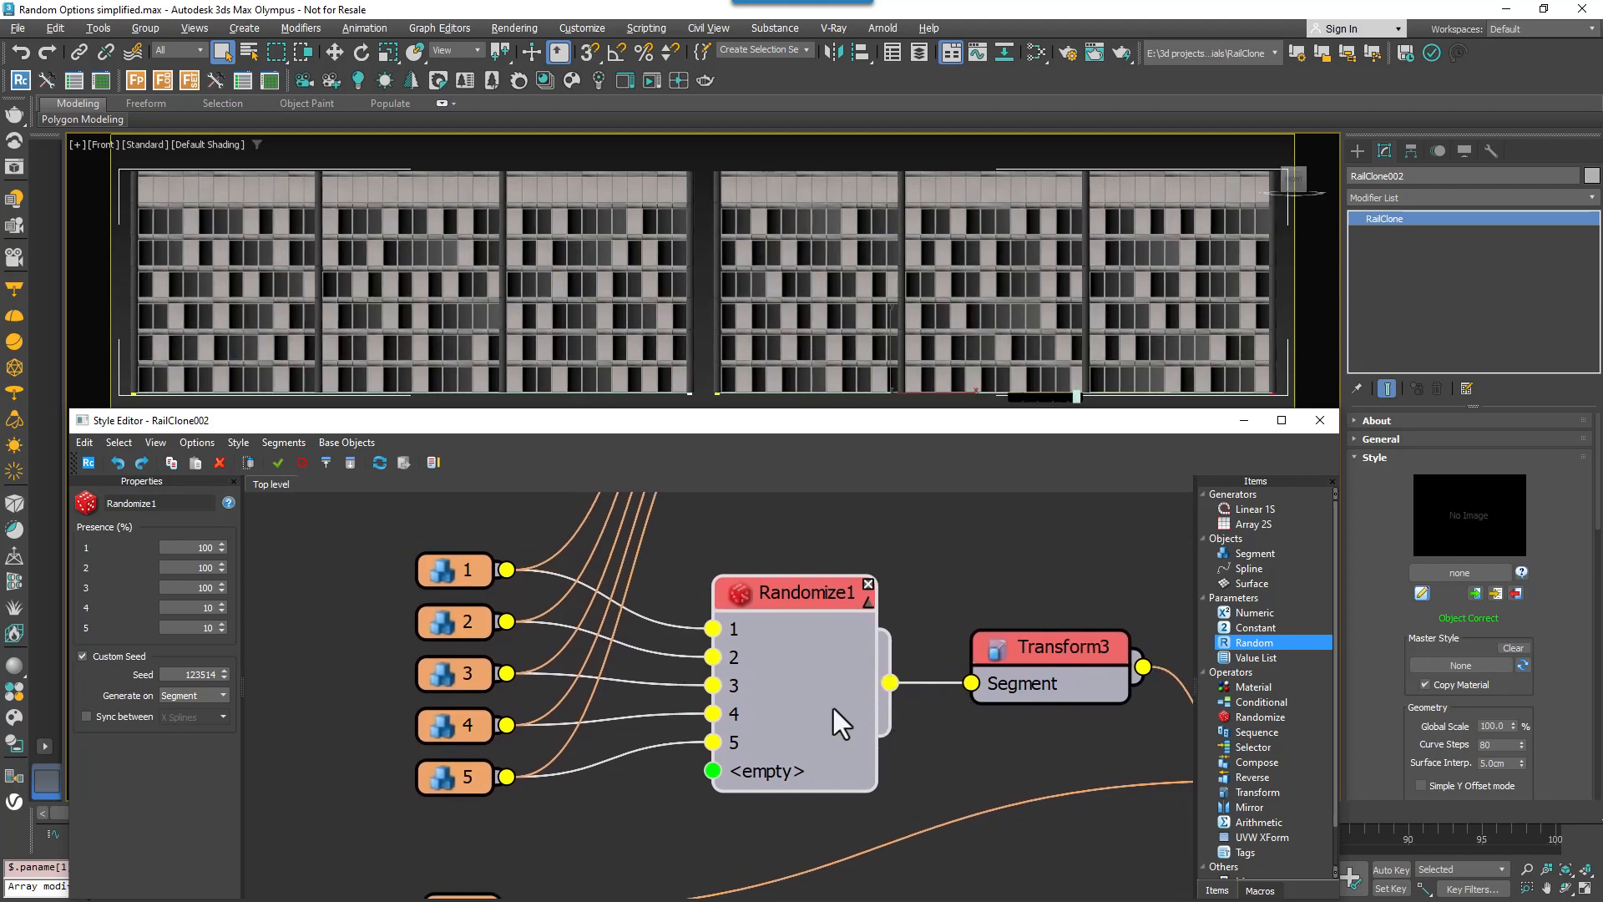
{"action": "left_click", "coordinate": [223, 696]}
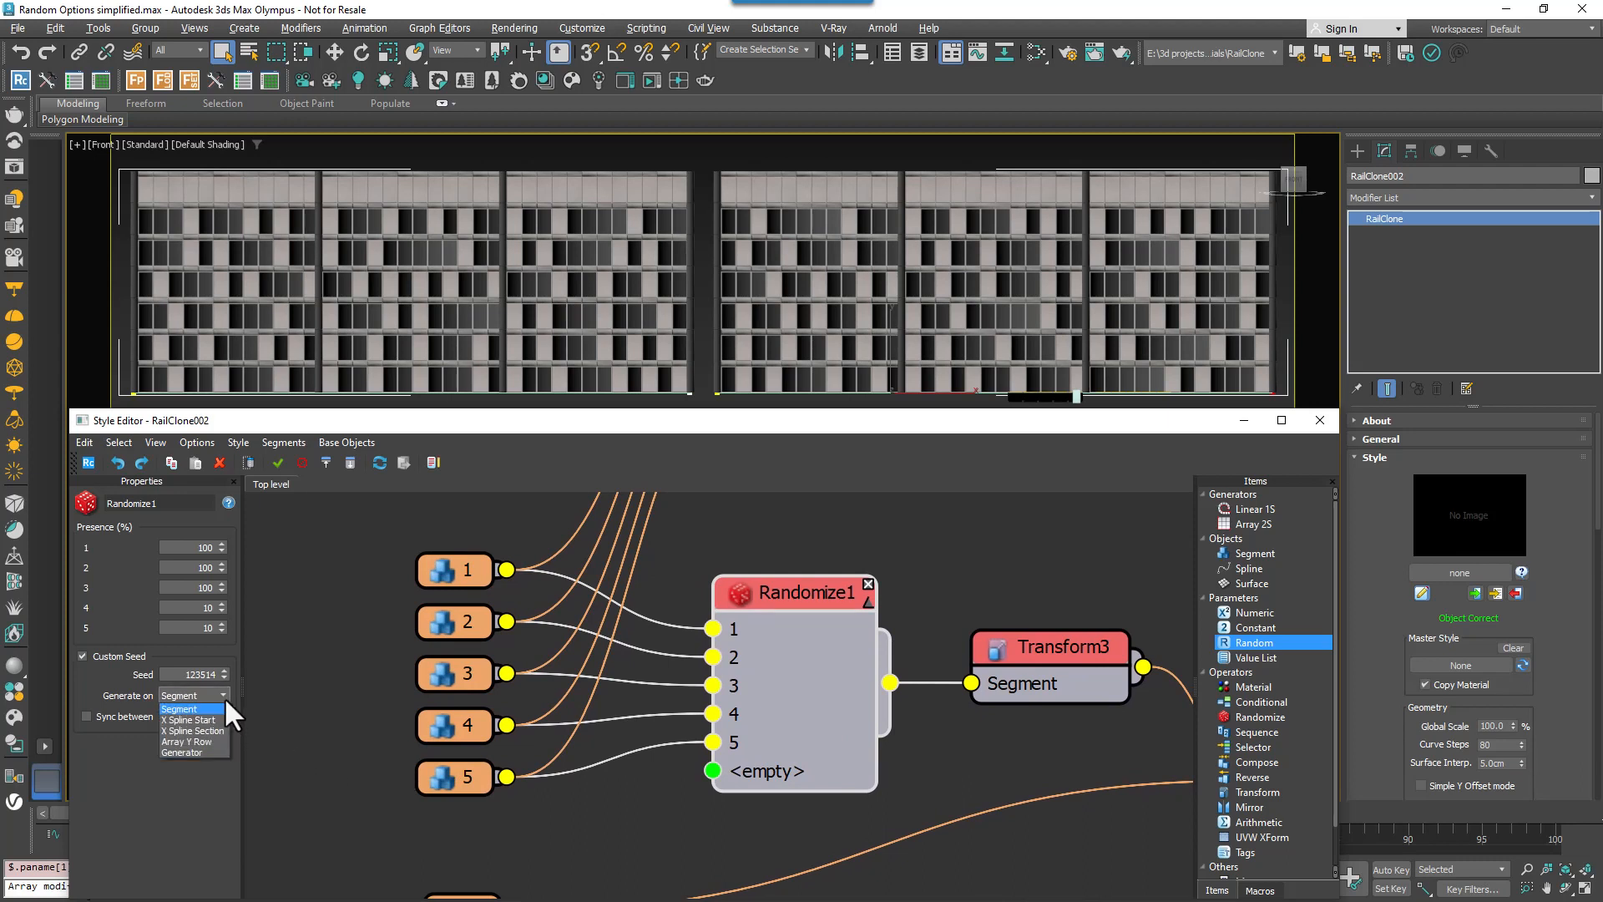
{"action": "left_click", "coordinate": [217, 709]}
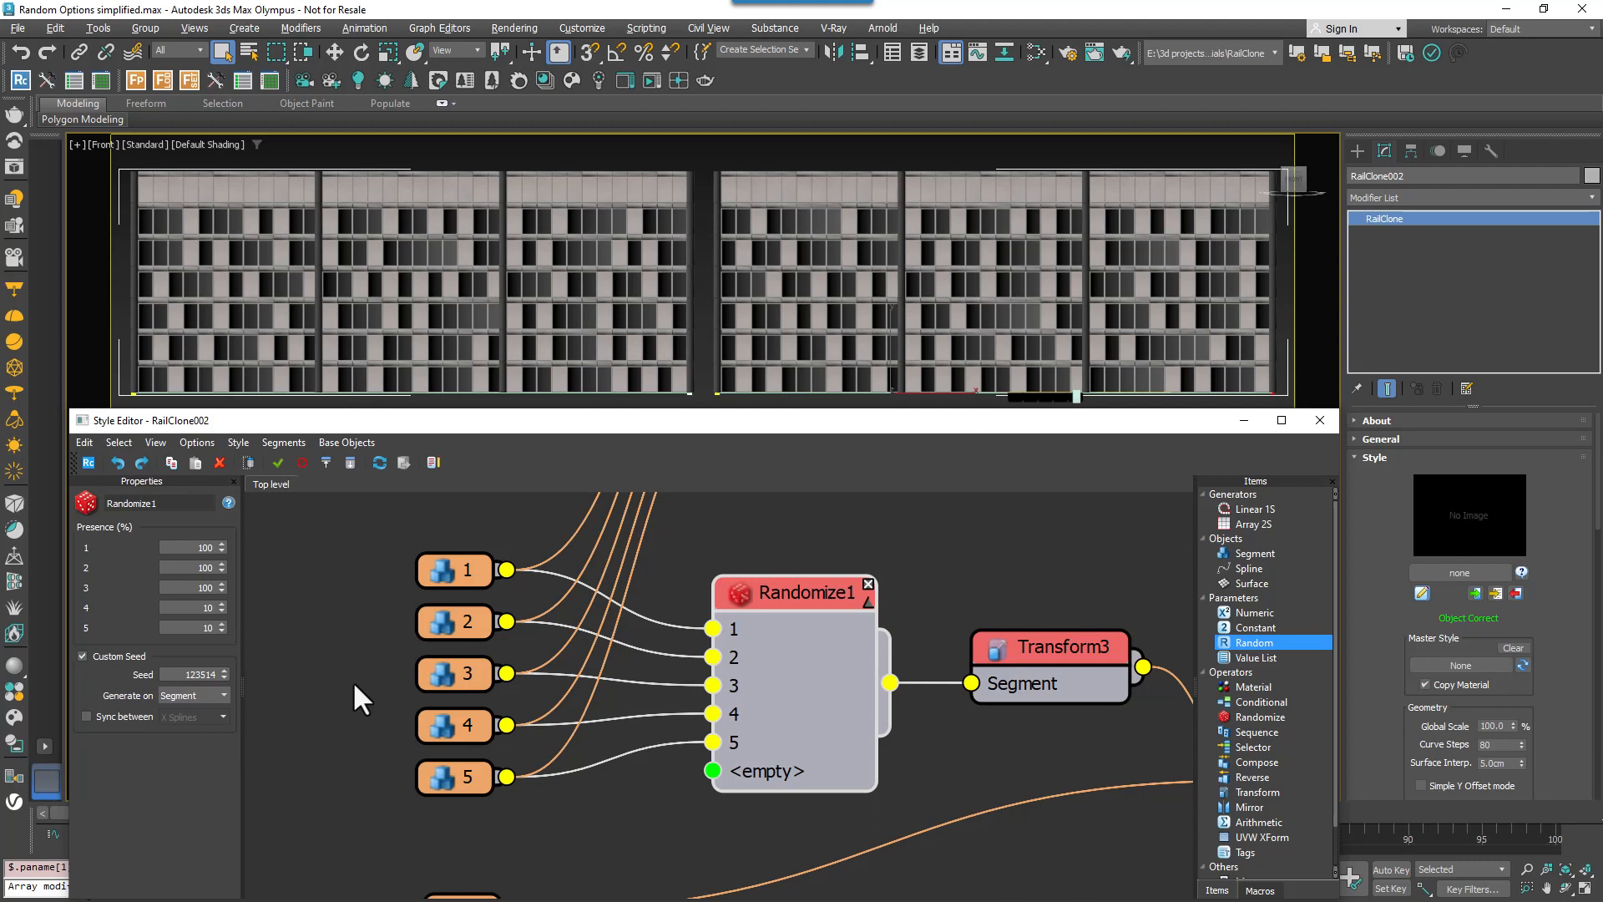
- Try generating Randomize1's random values on X Spline Start and on X Spline Section
{"action": "left_click", "coordinate": [221, 702]}
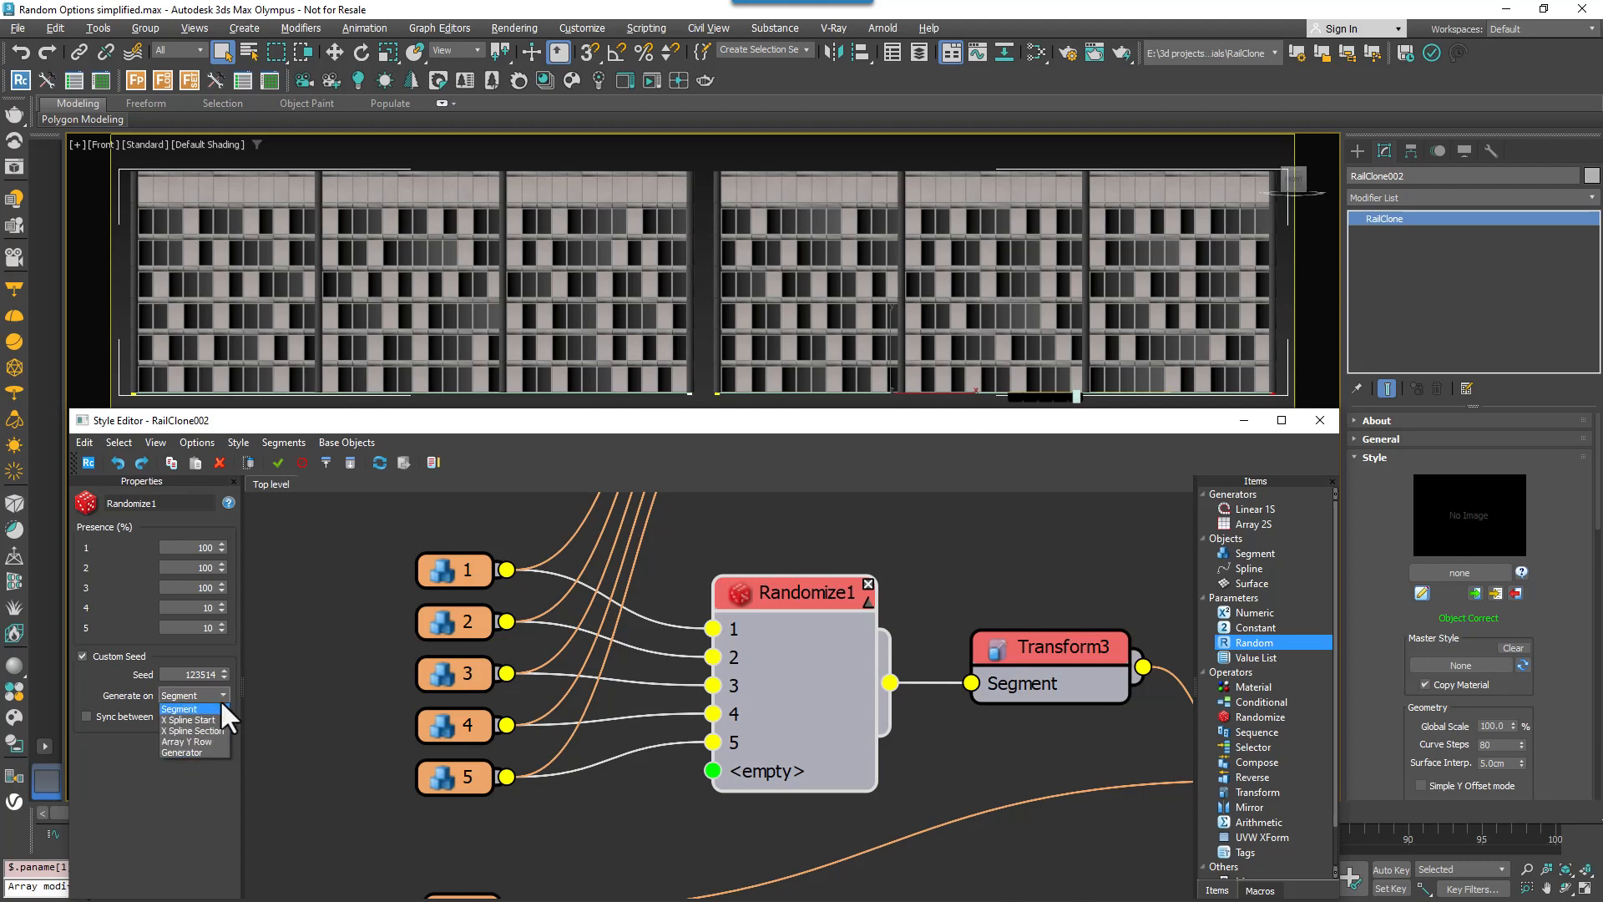
{"action": "left_click", "coordinate": [221, 717]}
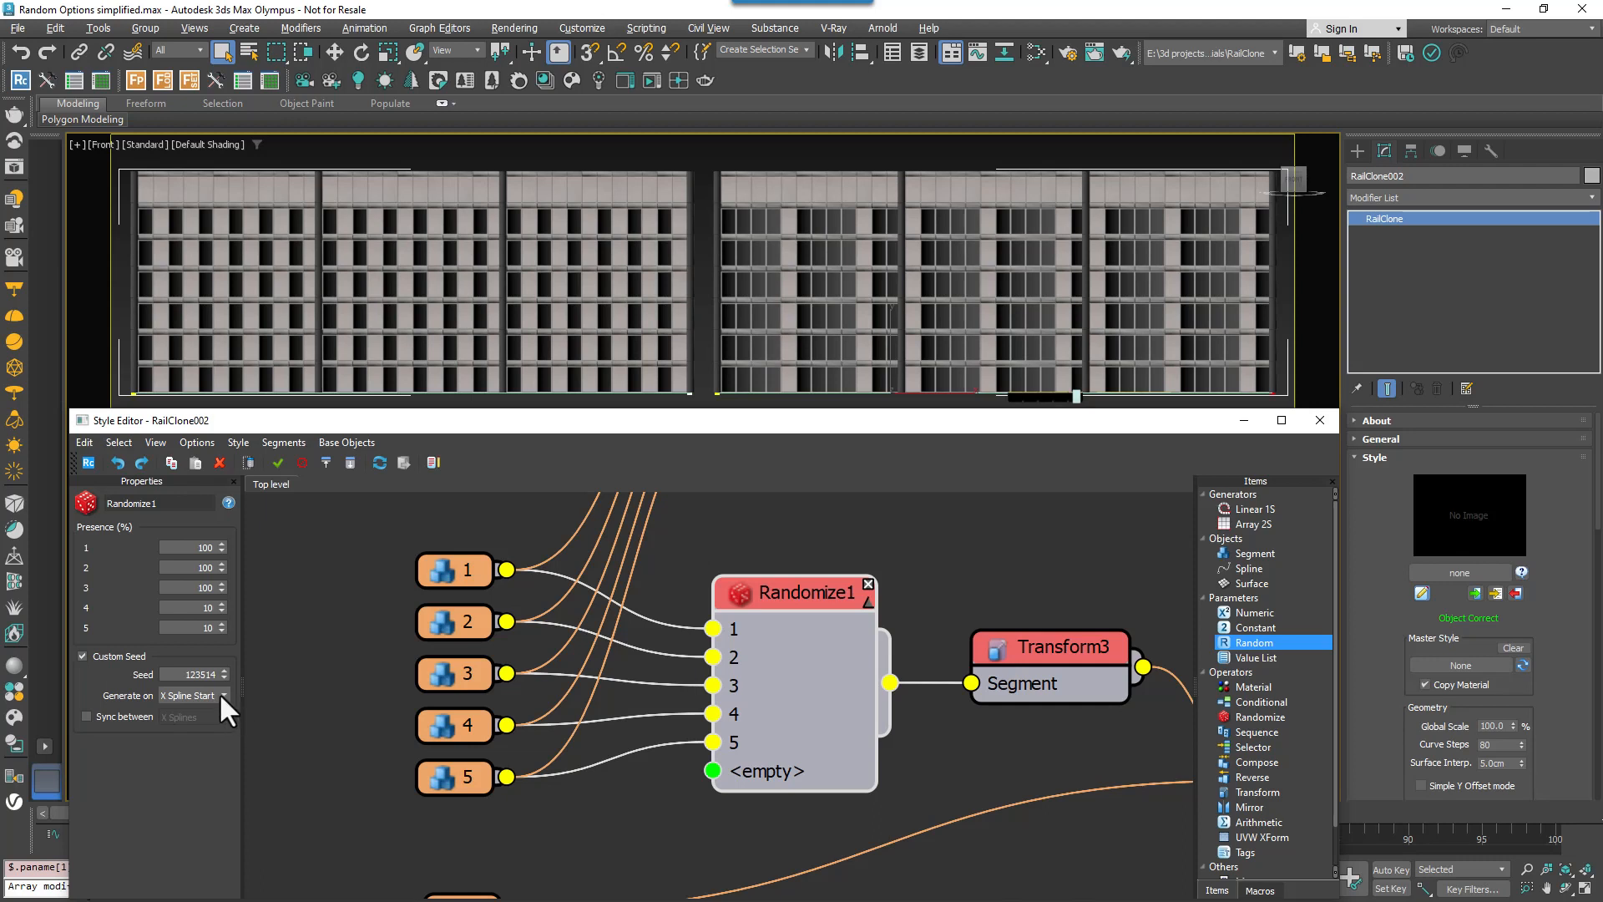
{"action": "left_click", "coordinate": [223, 696]}
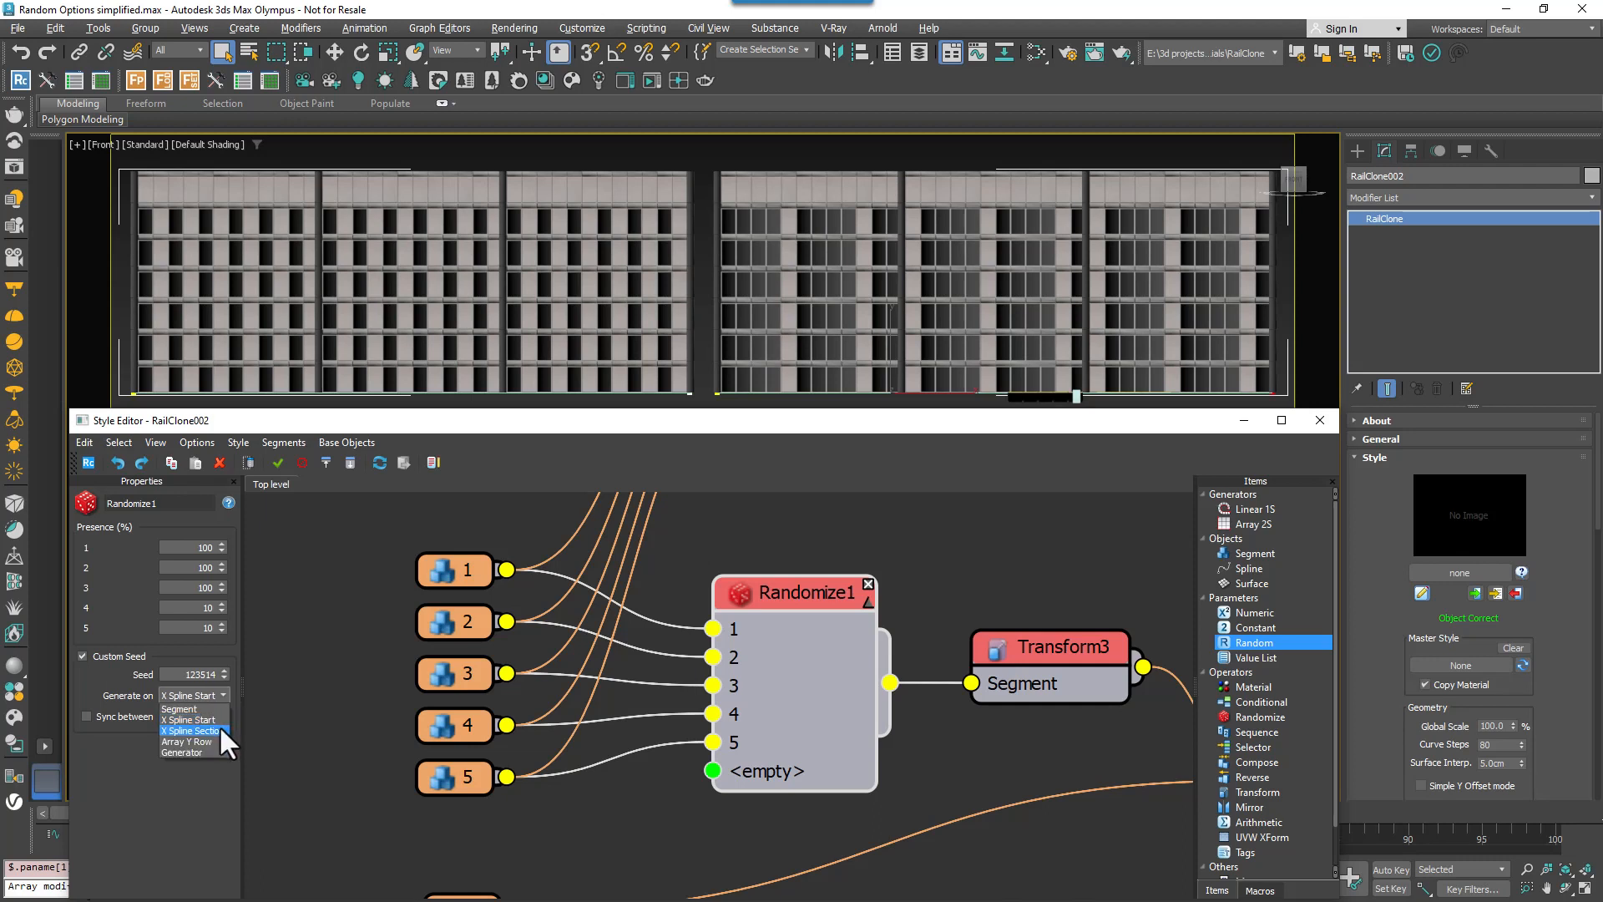
{"action": "left_click", "coordinate": [221, 730]}
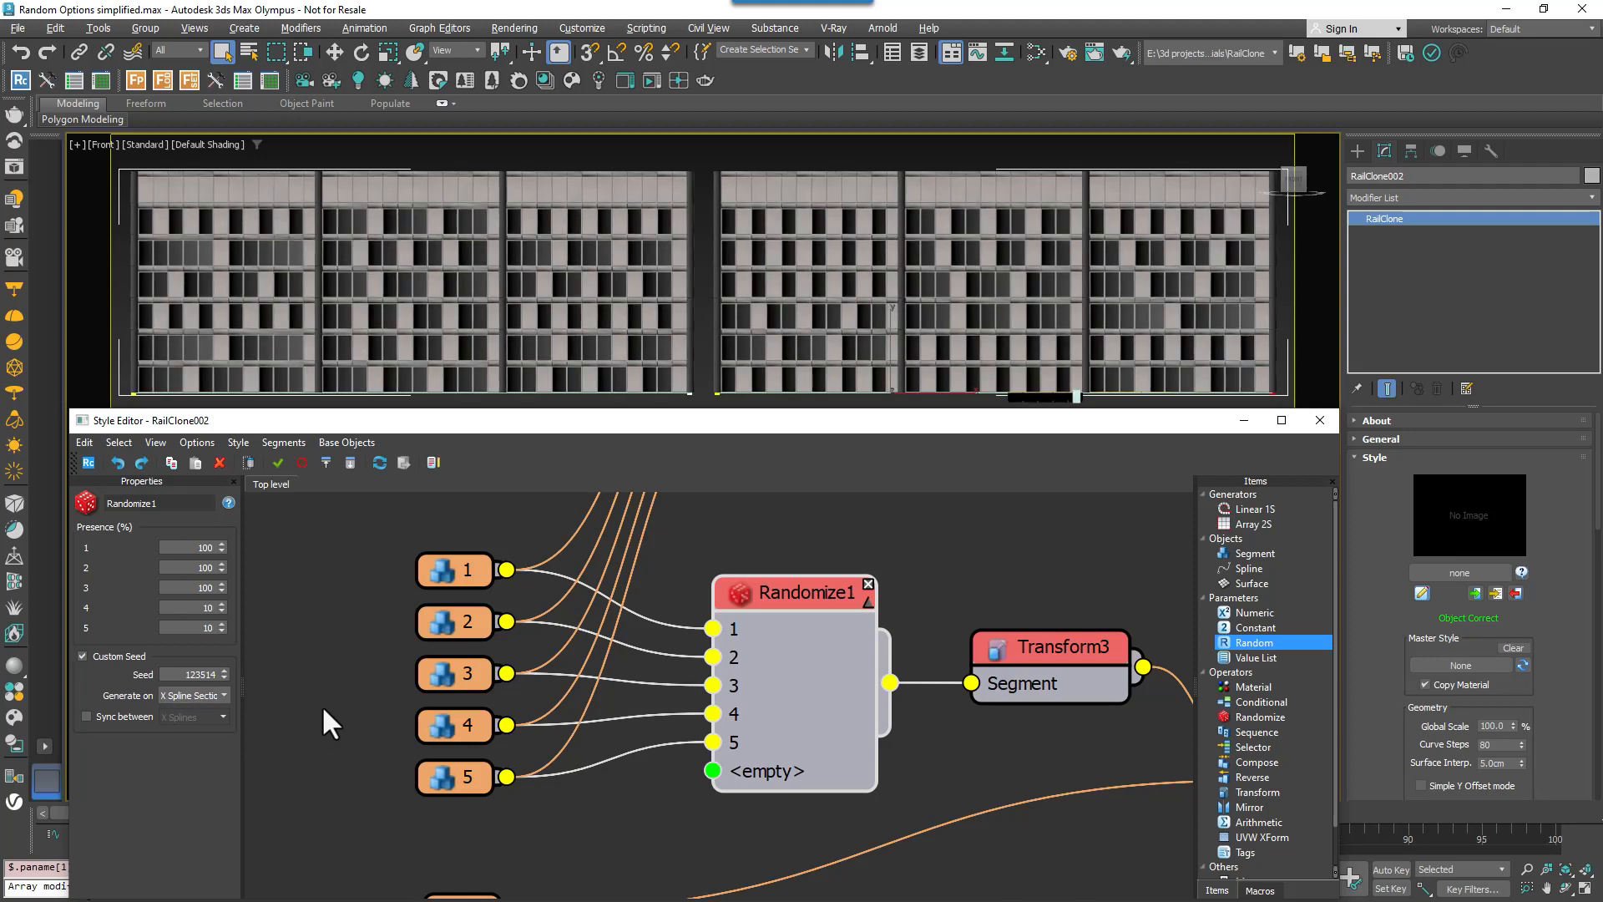
- Set Randomize1's Generate on option to Array Y Row
{"action": "left_click", "coordinate": [224, 696]}
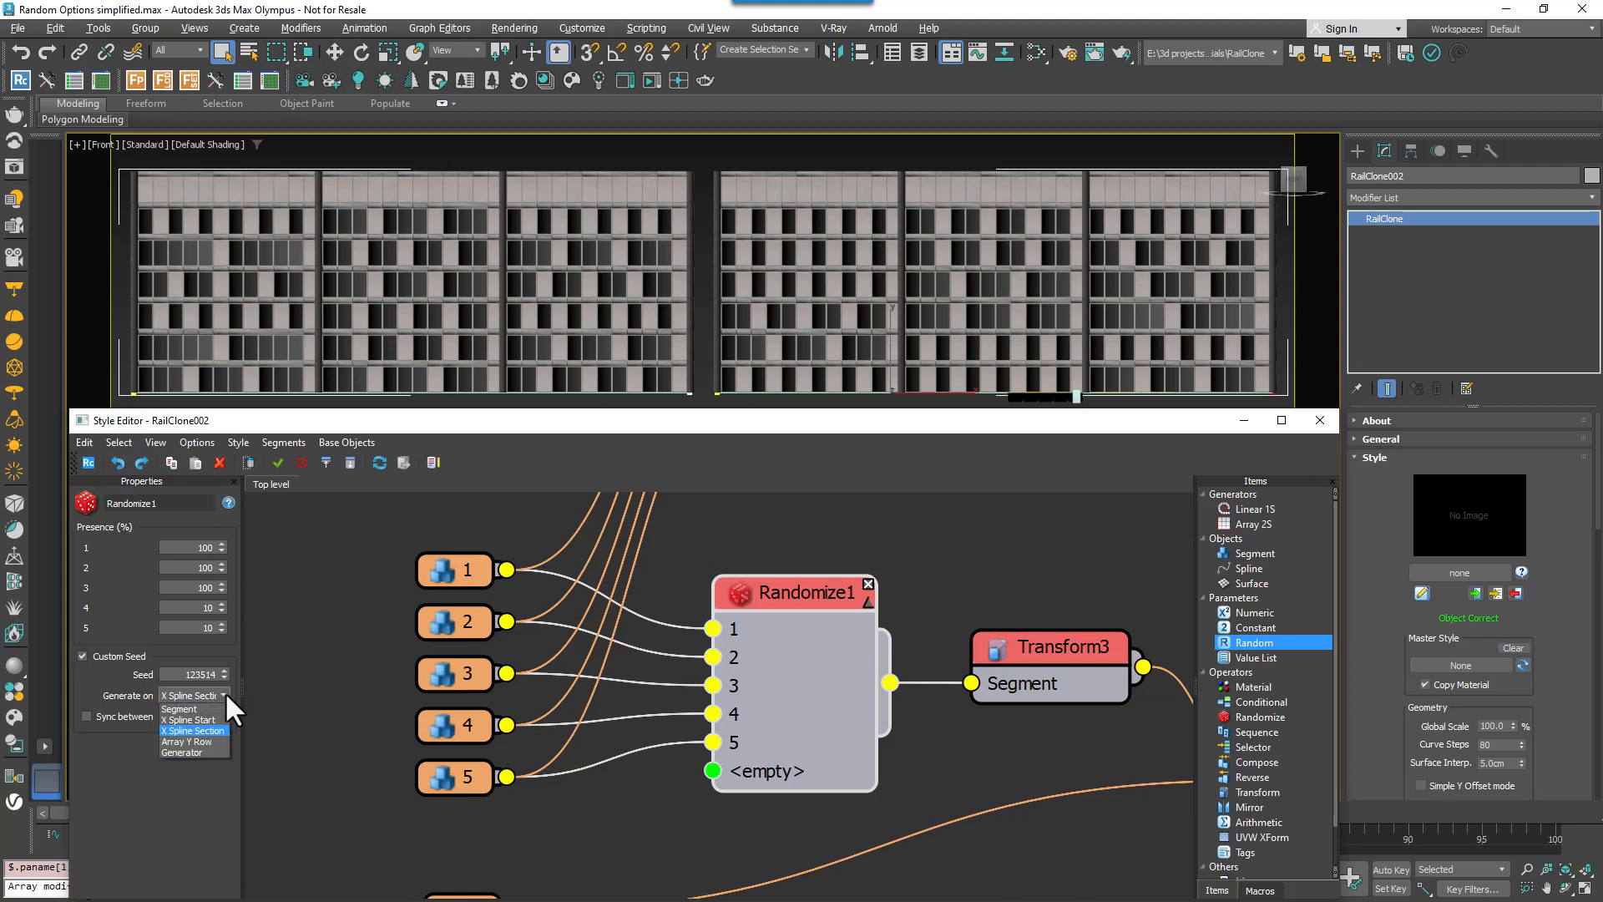
{"action": "left_click", "coordinate": [224, 695]}
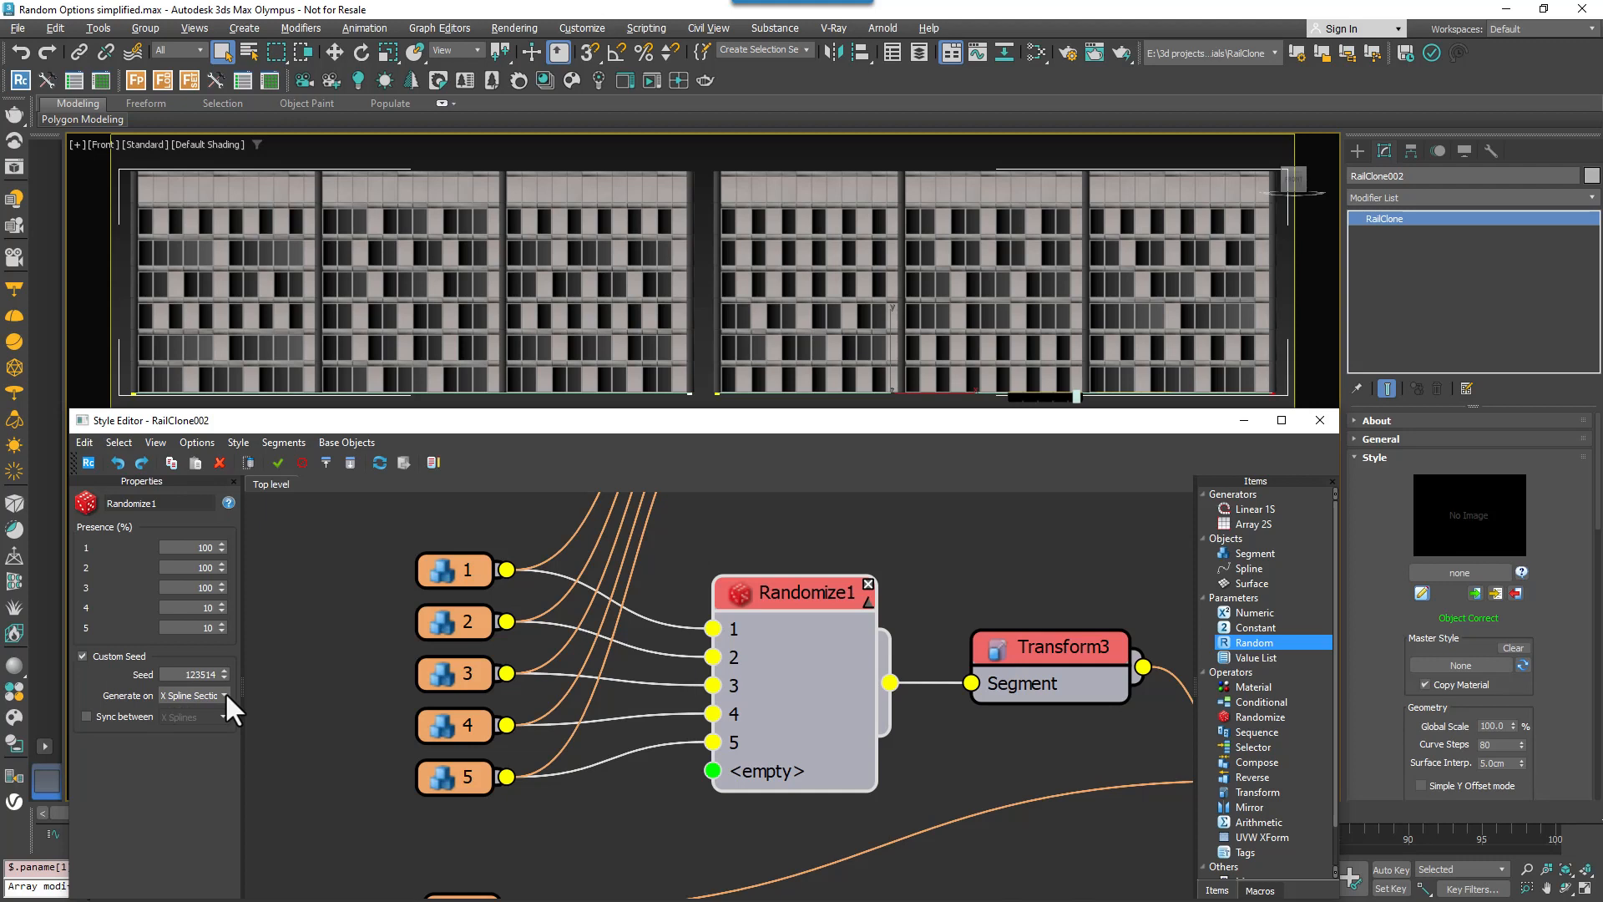
{"action": "left_click", "coordinate": [224, 691]}
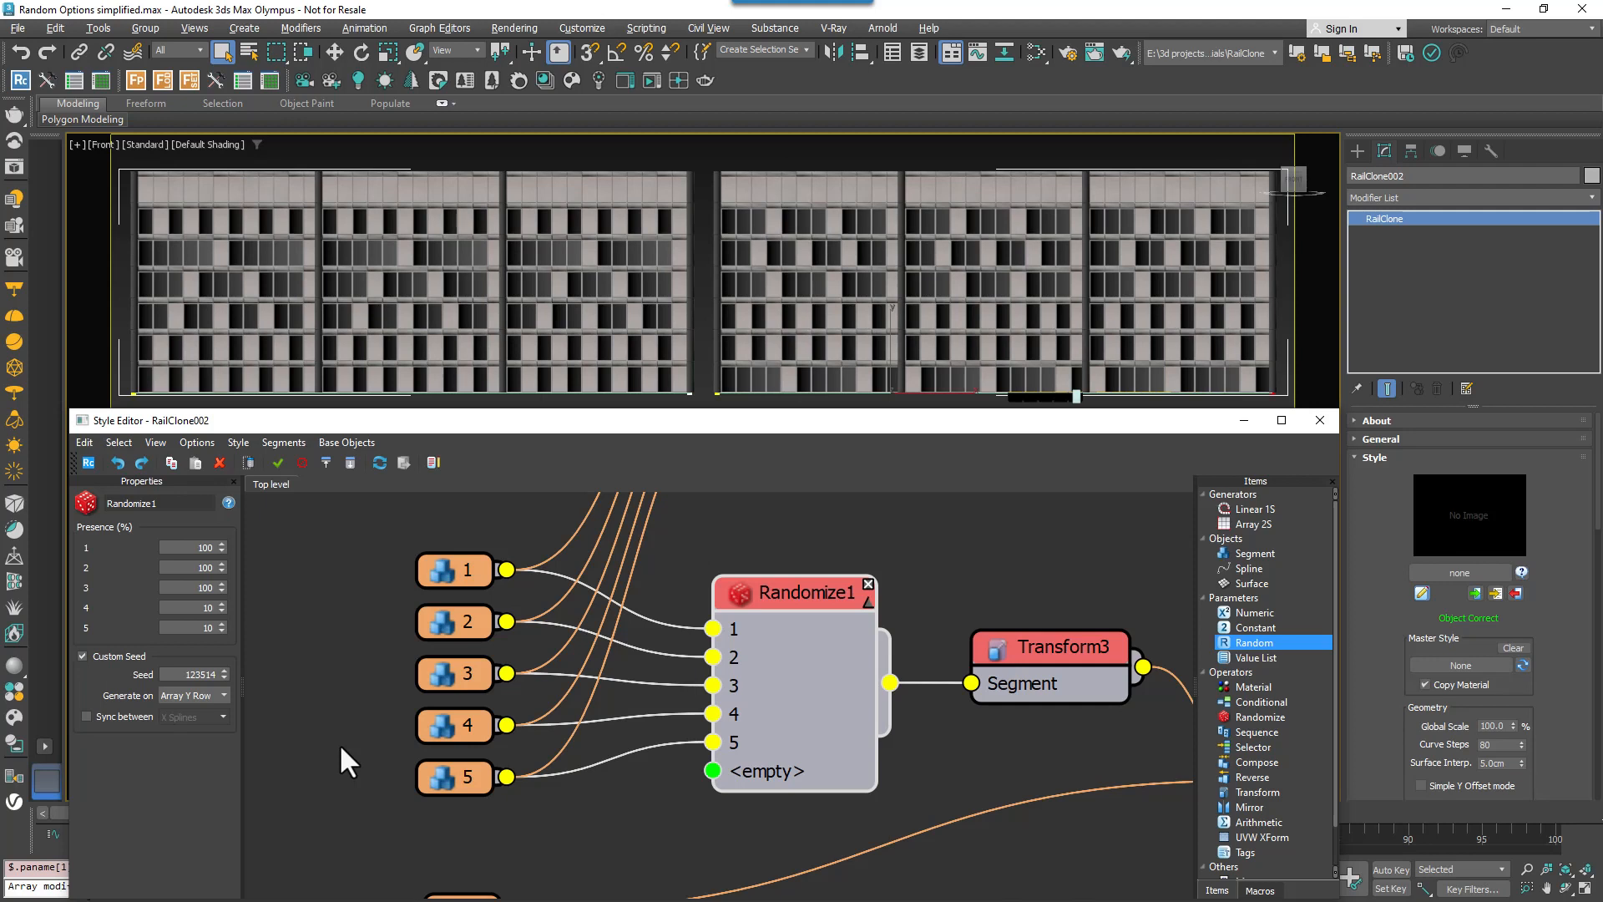
{"action": "left_click", "coordinate": [219, 697]}
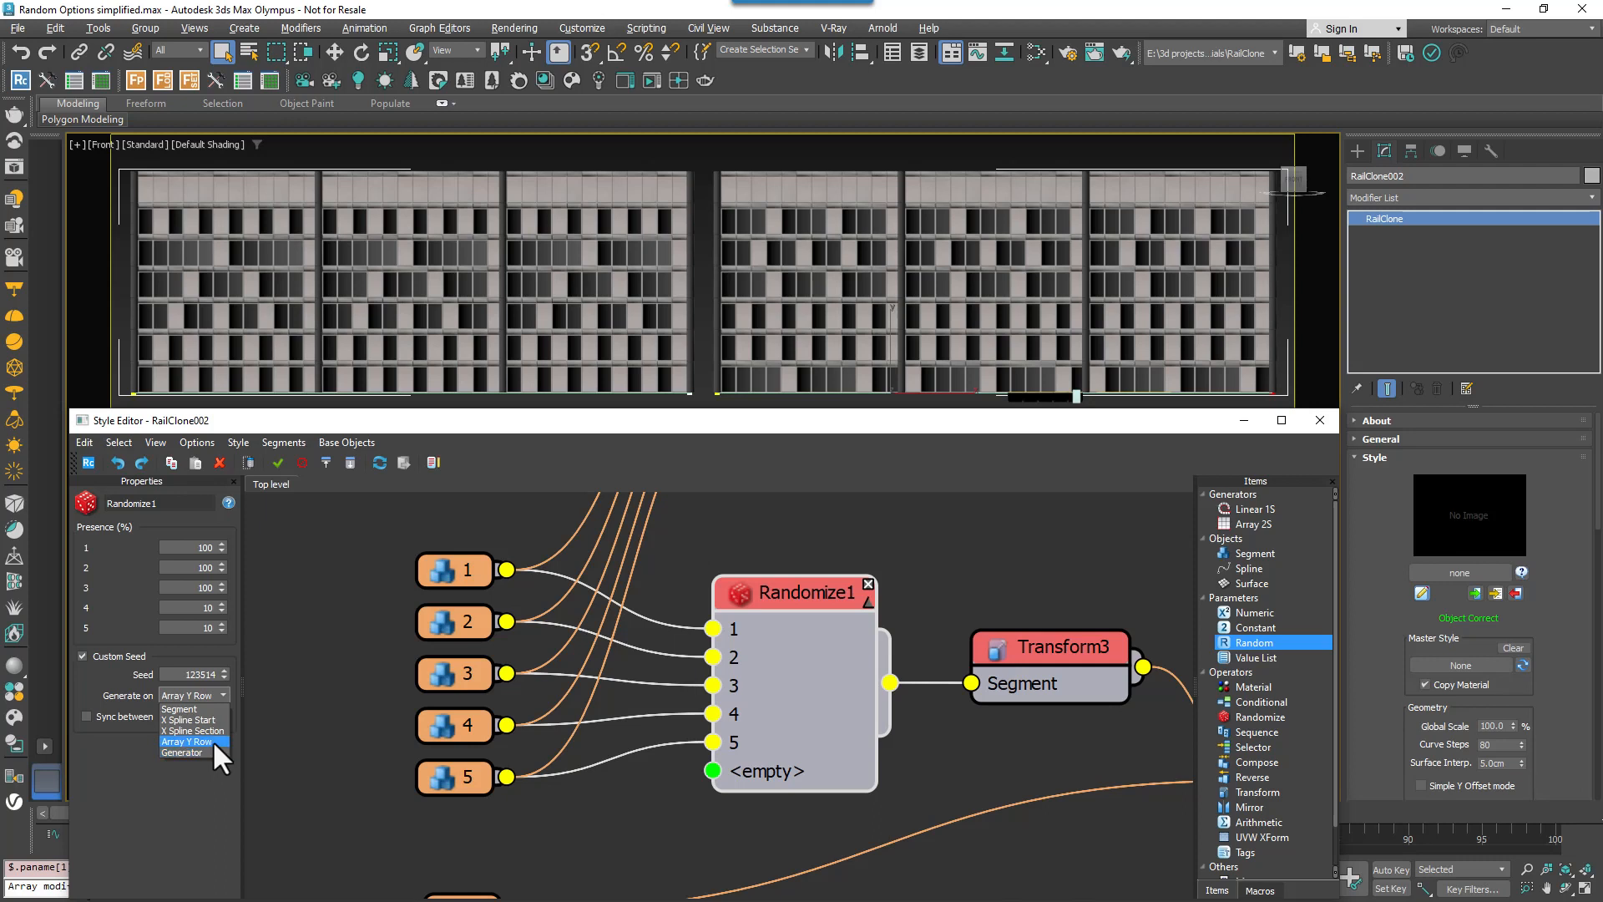
{"action": "left_click", "coordinate": [277, 744]}
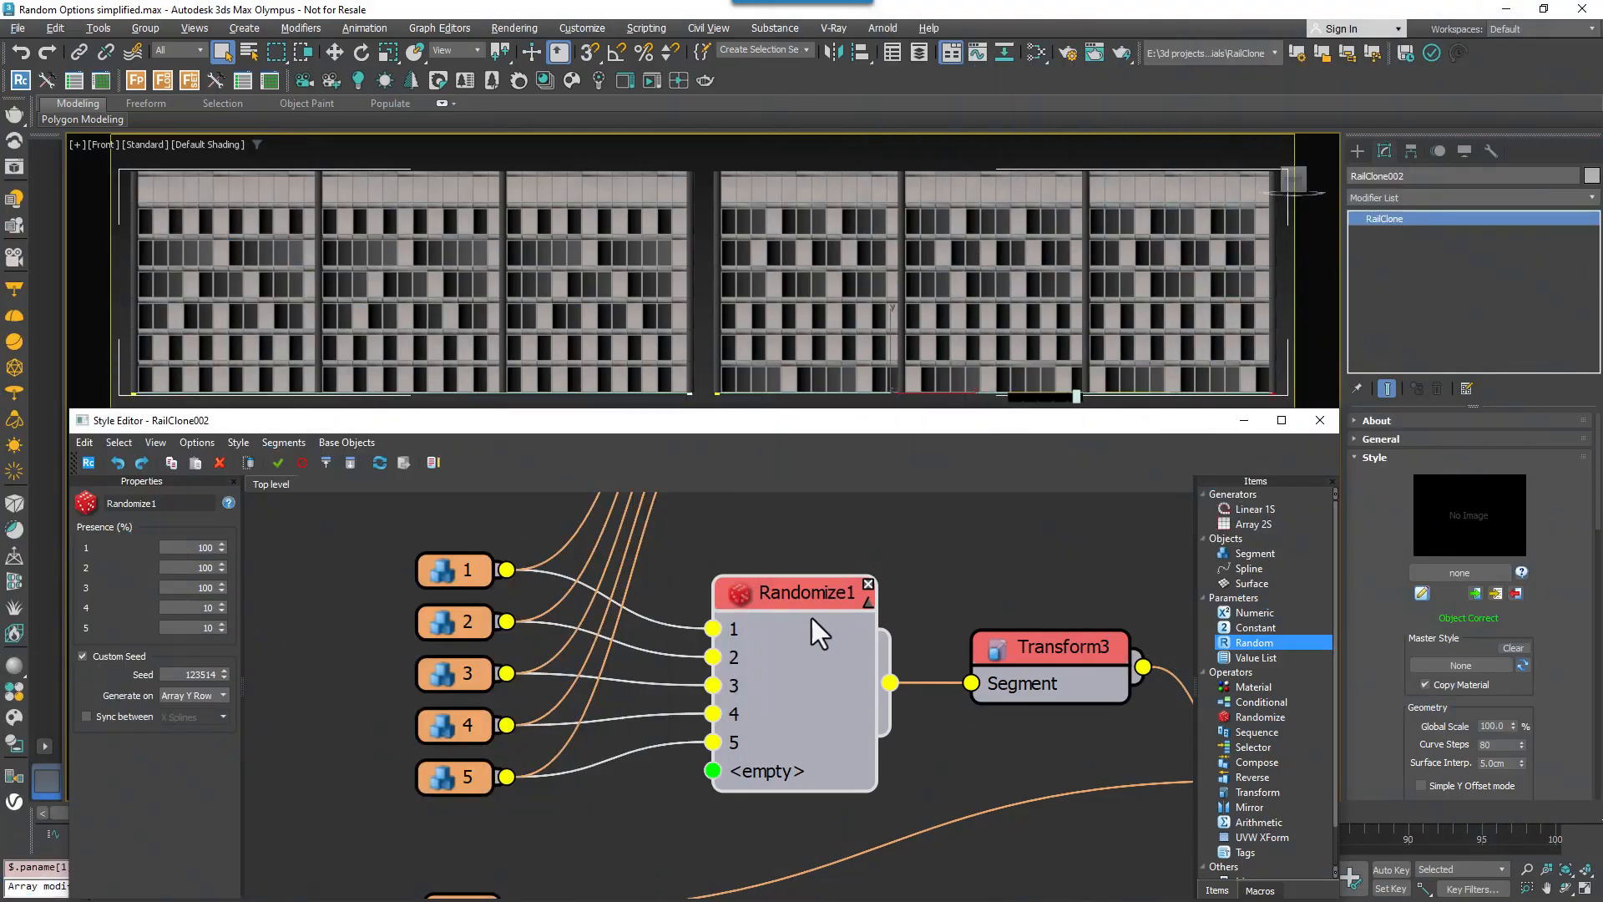
- Turn on Sync between for Randomize1, choose X Splines among its options, and turn the sync off again
{"action": "left_click", "coordinate": [112, 715]}
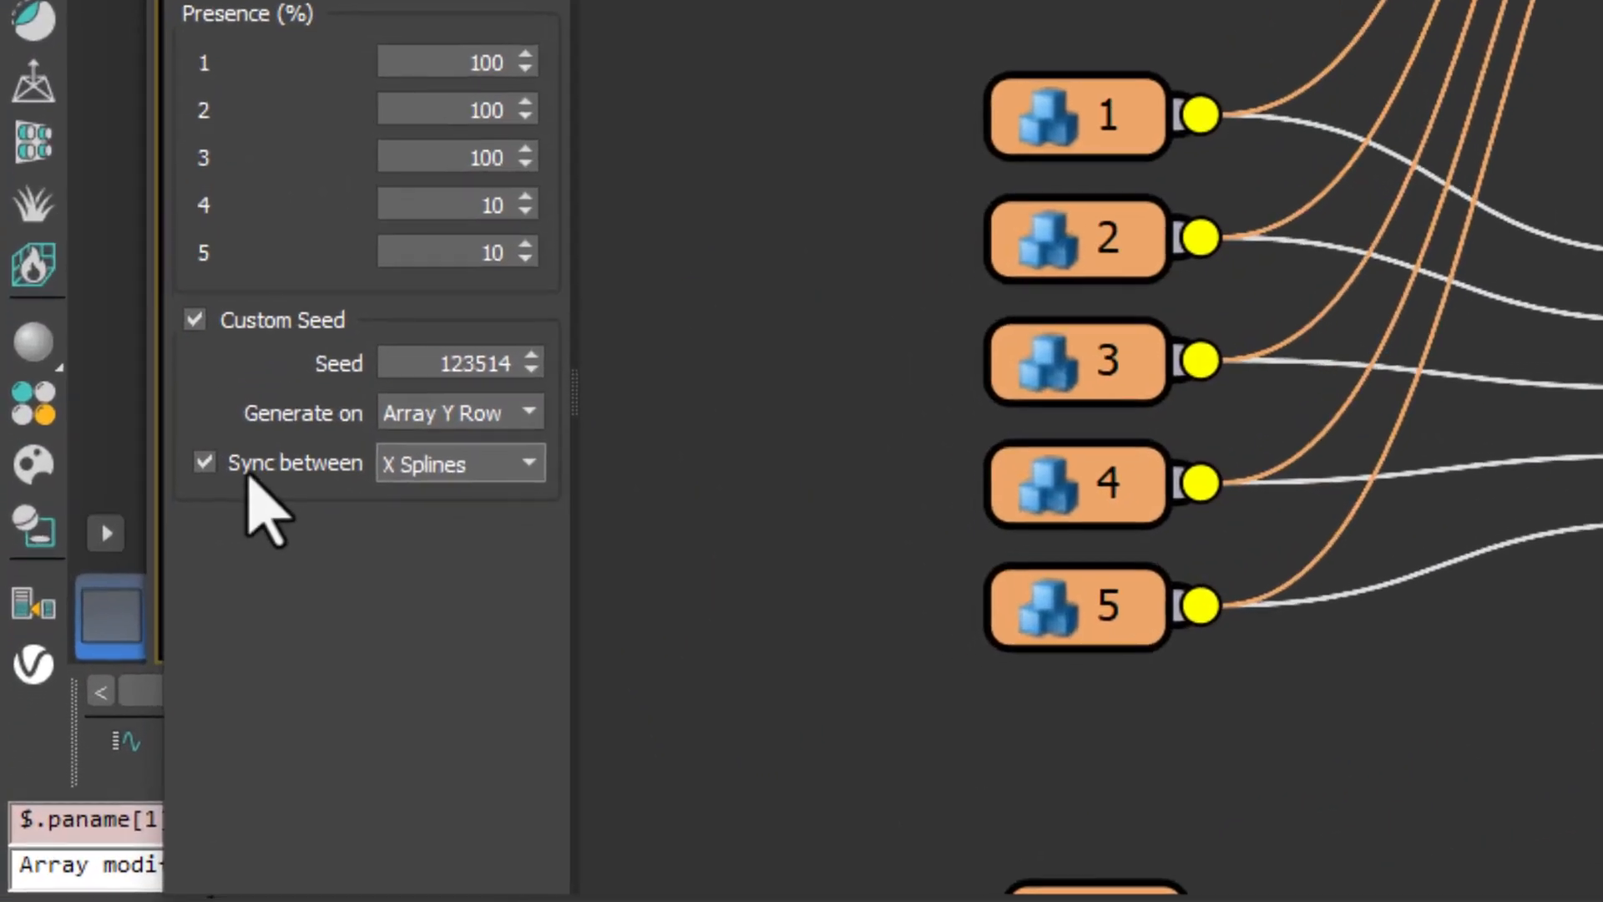
{"action": "left_click", "coordinate": [468, 451]}
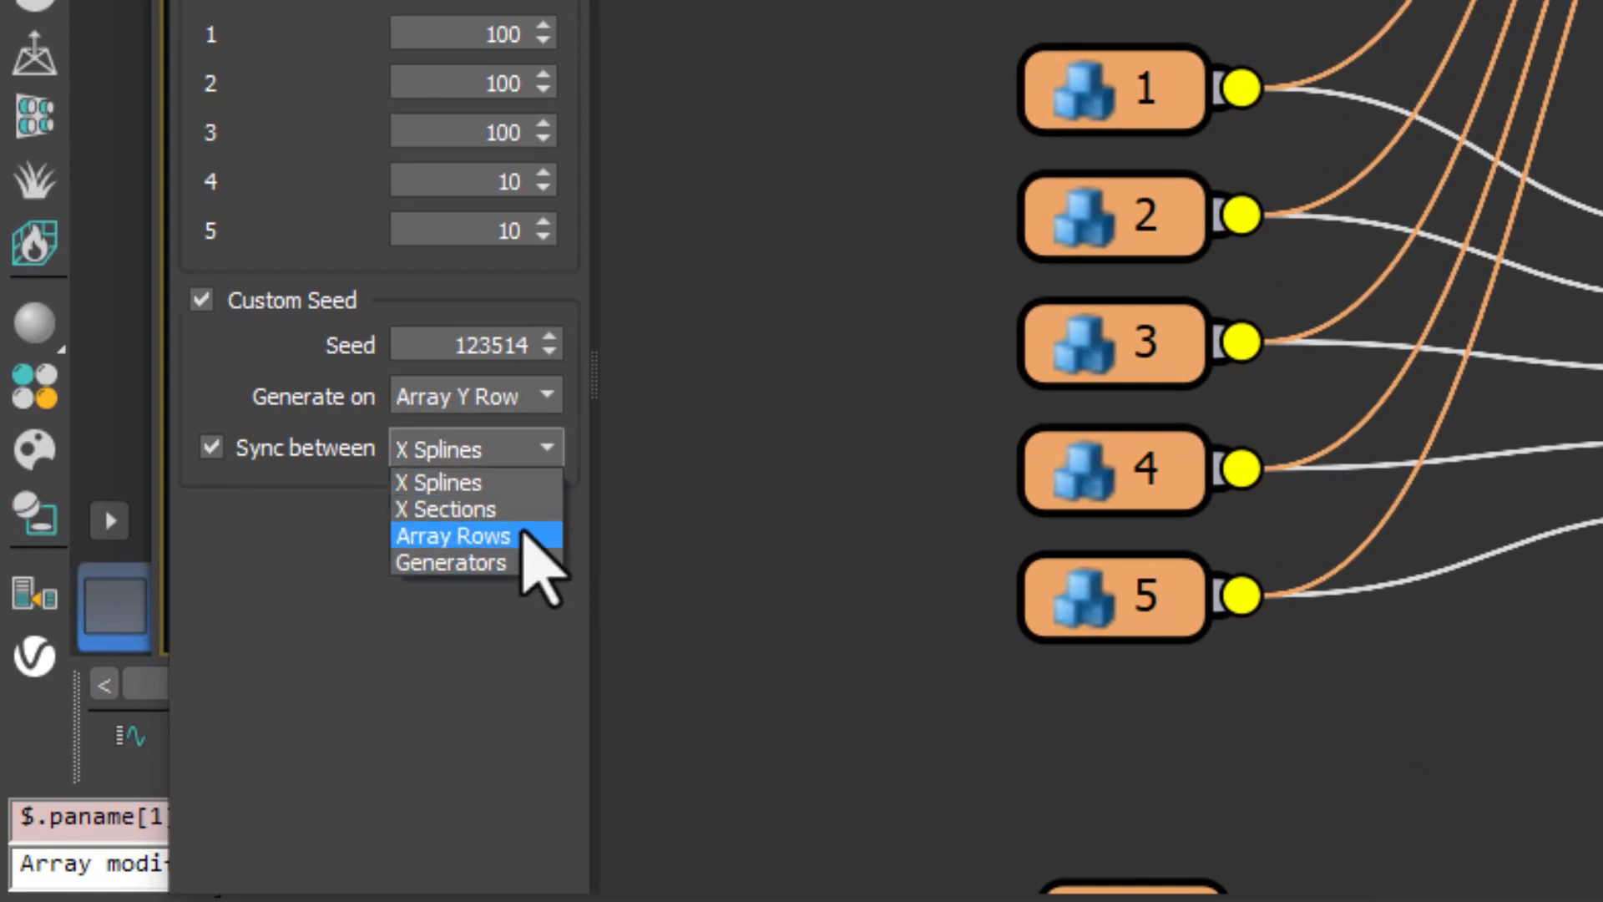
{"action": "left_click", "coordinate": [534, 482]}
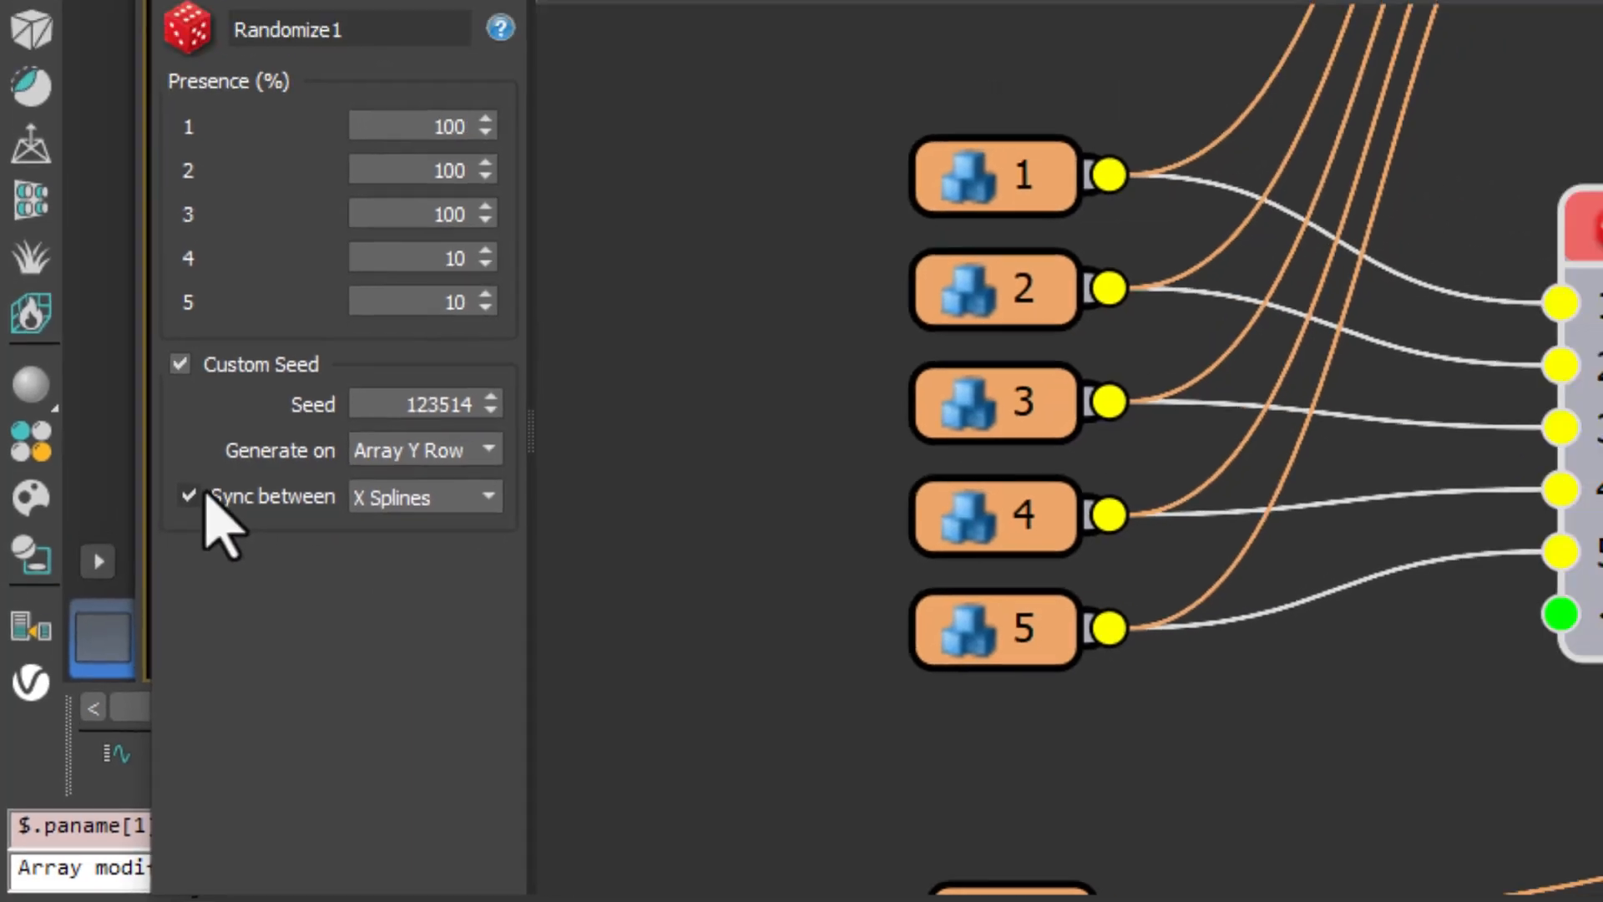
{"action": "left_click", "coordinate": [192, 496]}
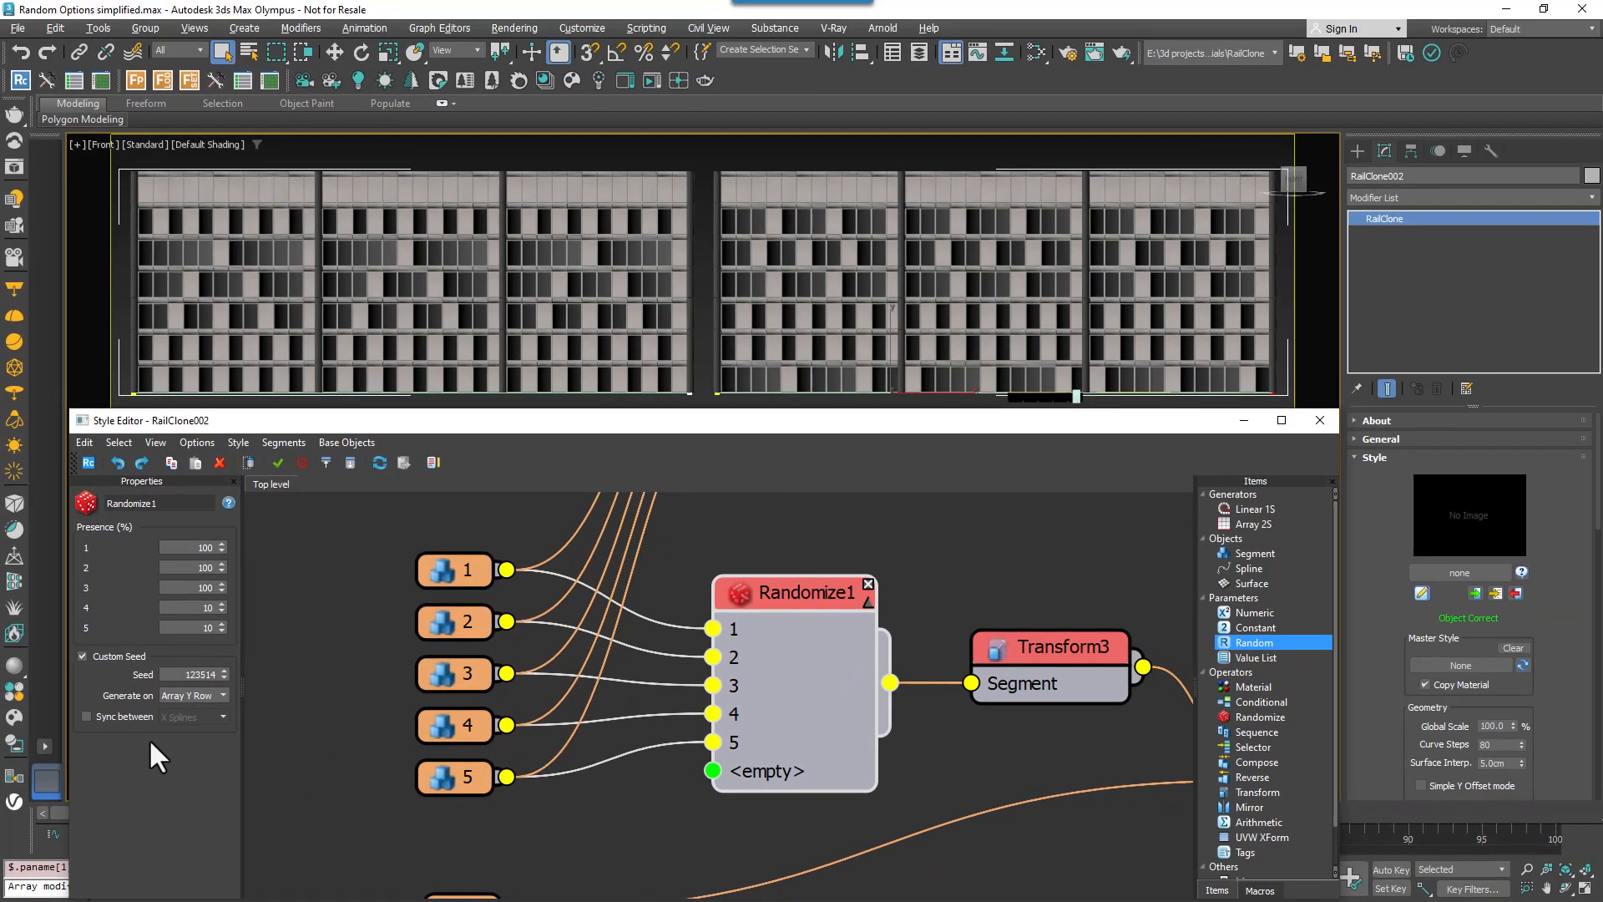
- Set Randomize1 to generate on Segment, try syncing between Array Rows and between X Sections, and switch the sync off
{"action": "left_click", "coordinate": [197, 697]}
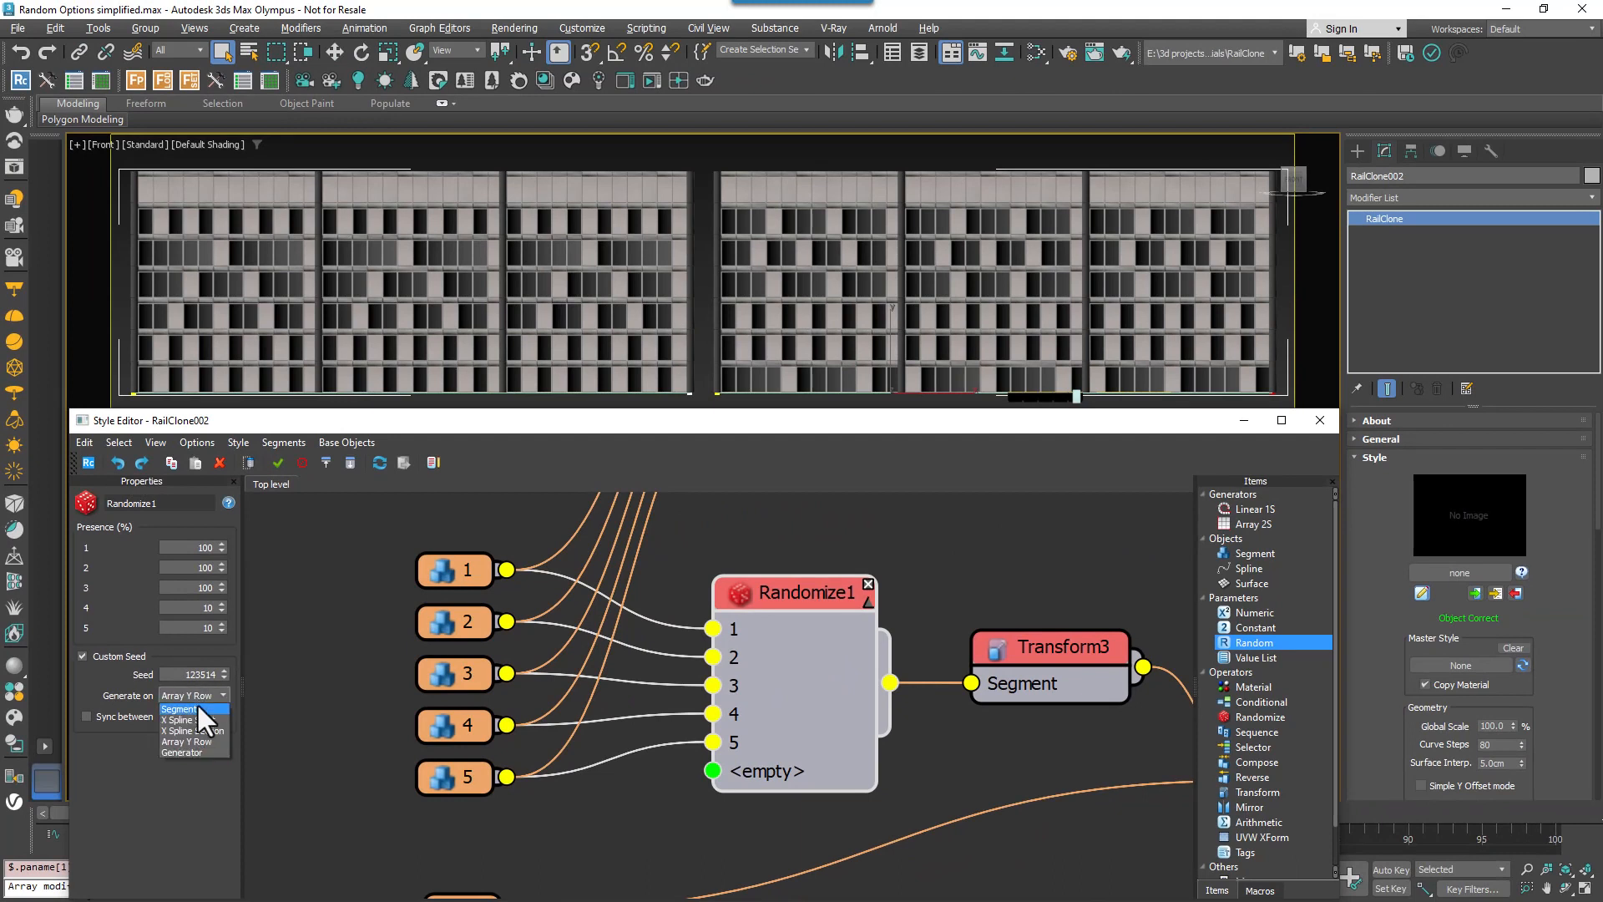
{"action": "left_click", "coordinate": [196, 709]}
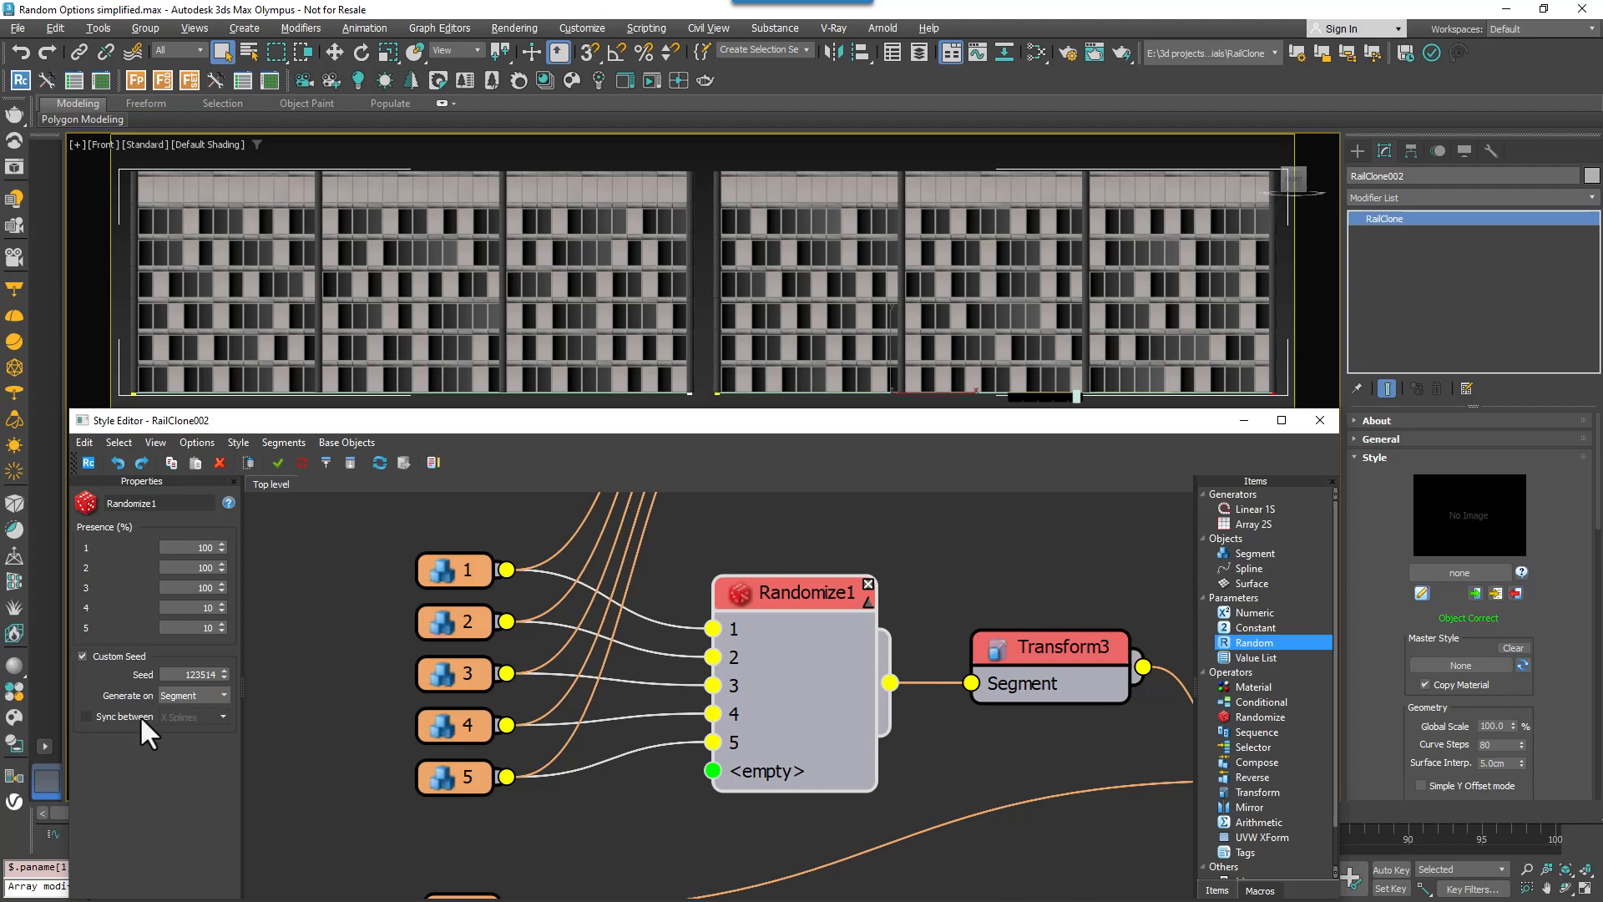
{"action": "left_click", "coordinate": [138, 715]}
{"action": "left_click", "coordinate": [179, 716]}
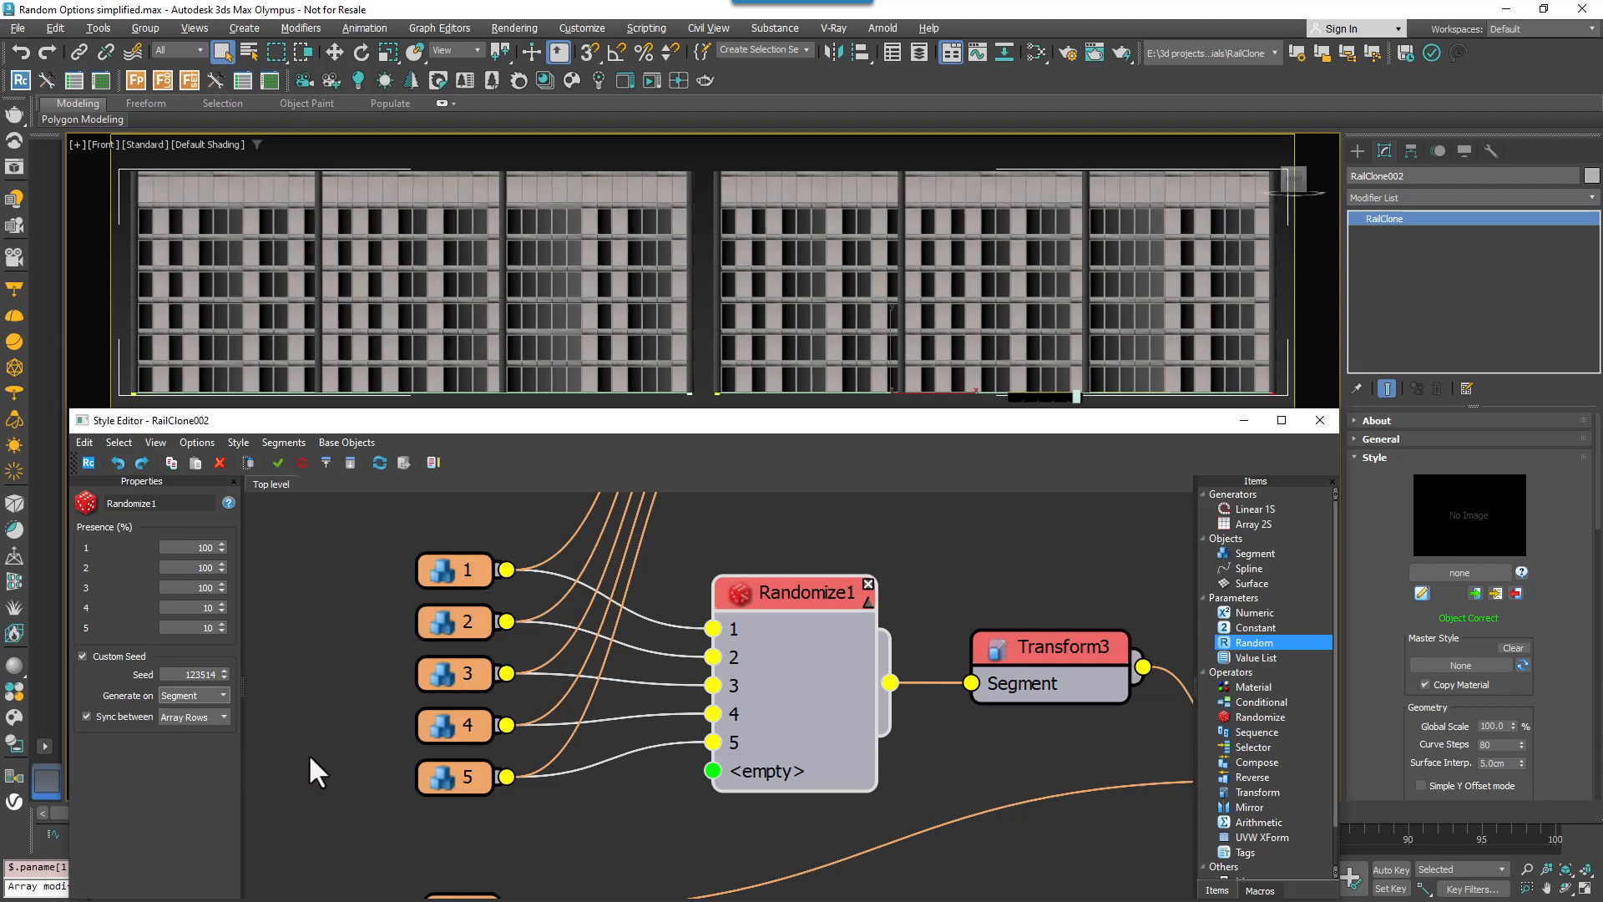
{"action": "left_click", "coordinate": [218, 720]}
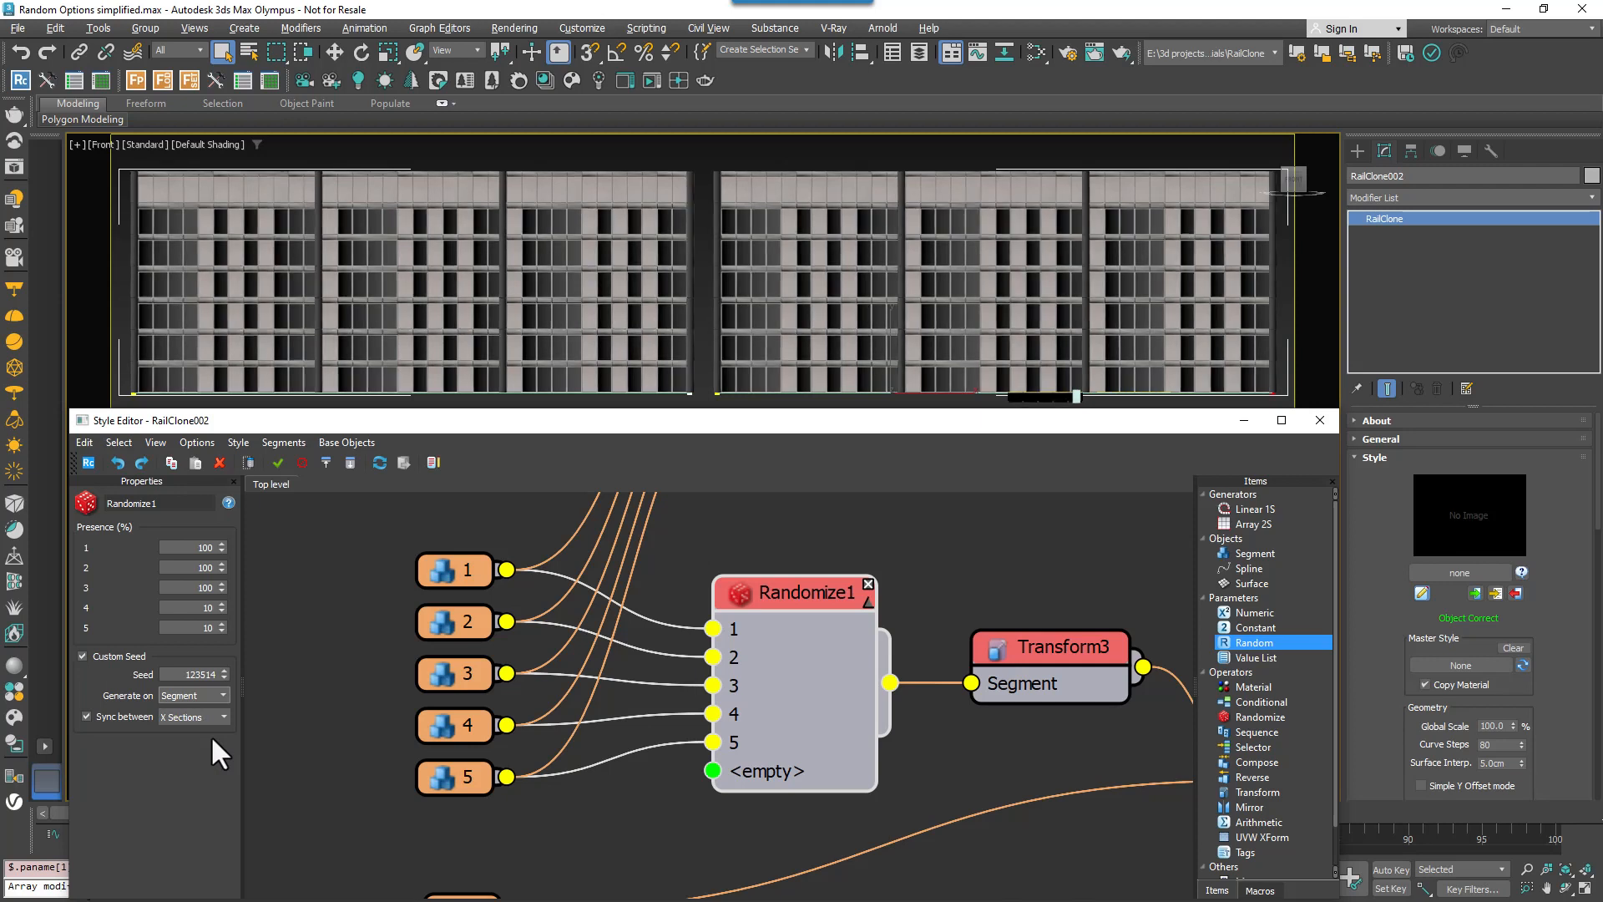
{"action": "left_click", "coordinate": [137, 718]}
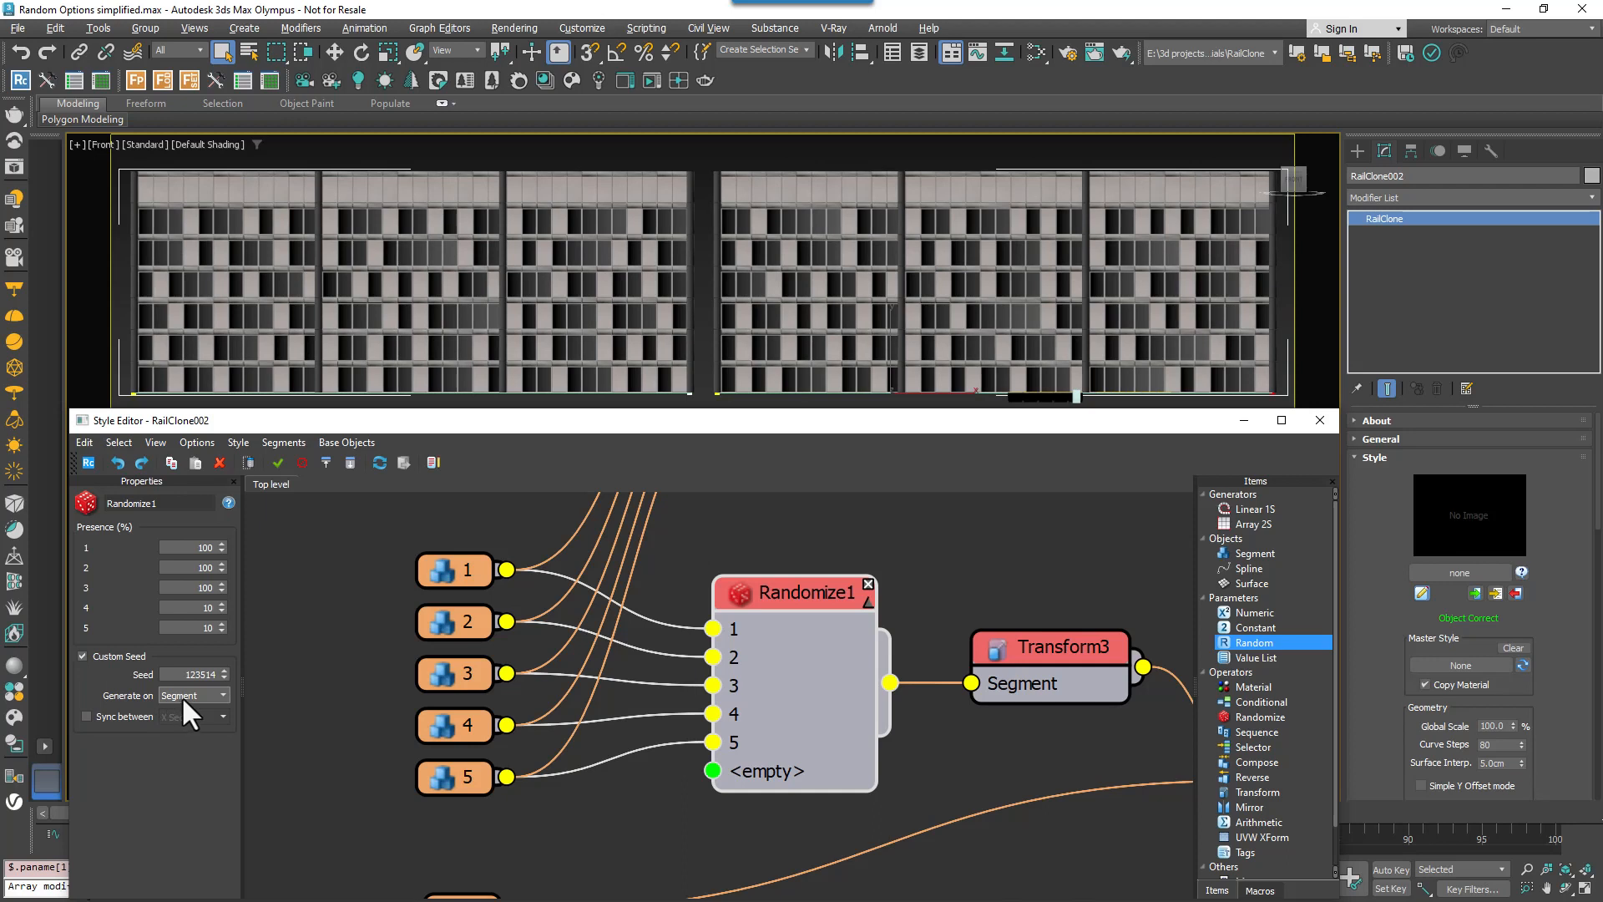
- Set Randomize1 to generate on Array Y Row with Sync between enabled, trying X Sections before choosing X Splines
{"action": "left_click", "coordinate": [182, 695]}
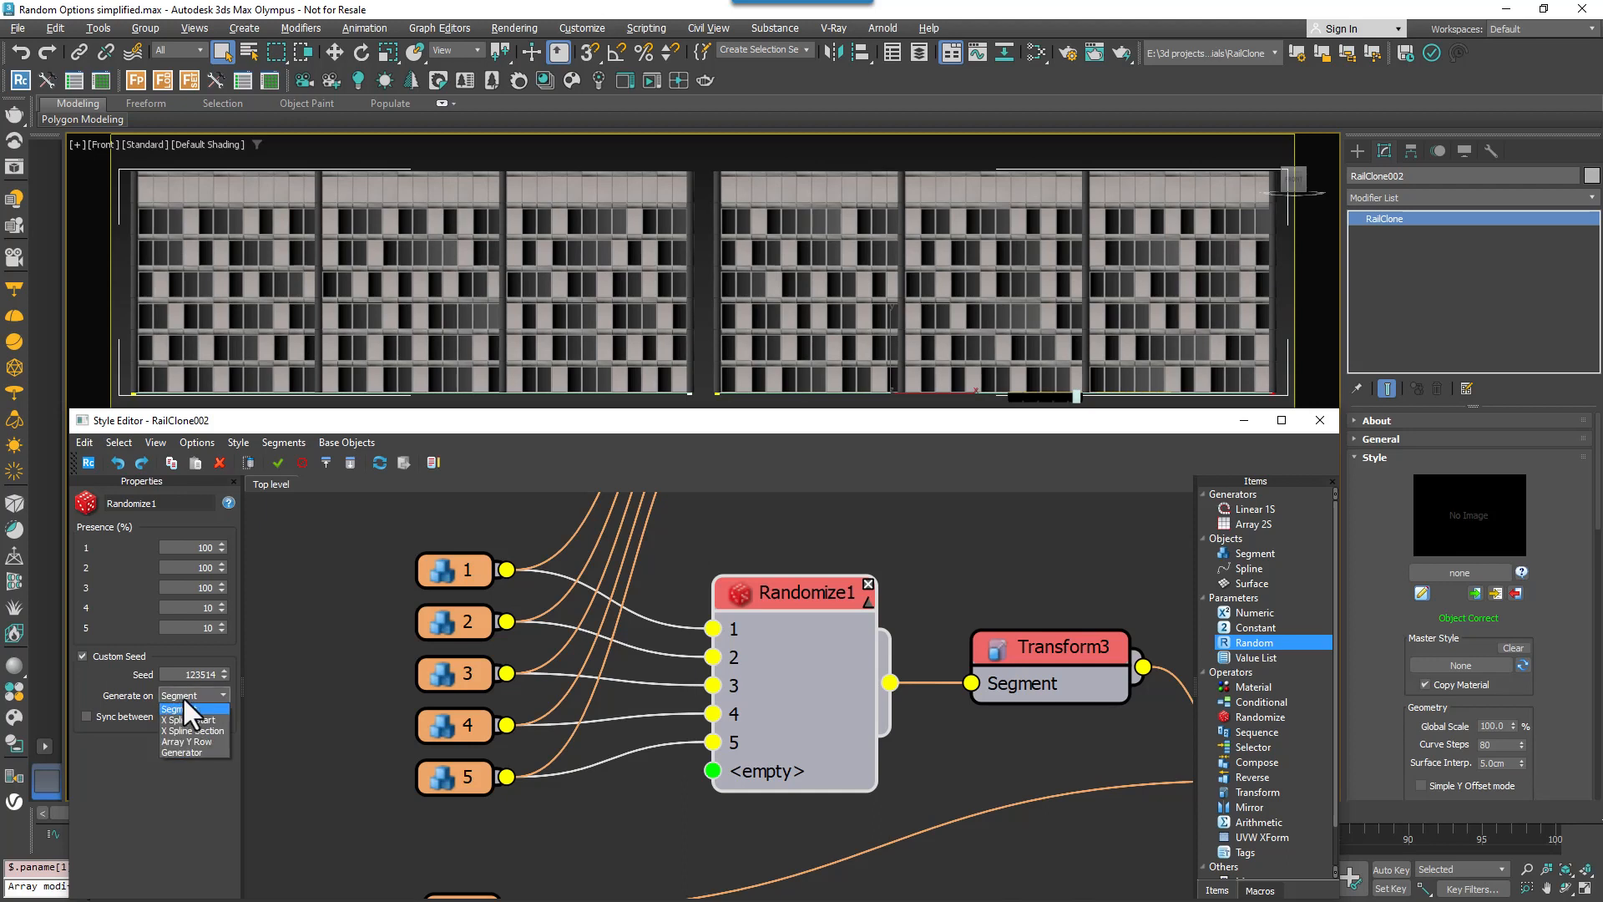
{"action": "left_click", "coordinate": [210, 741]}
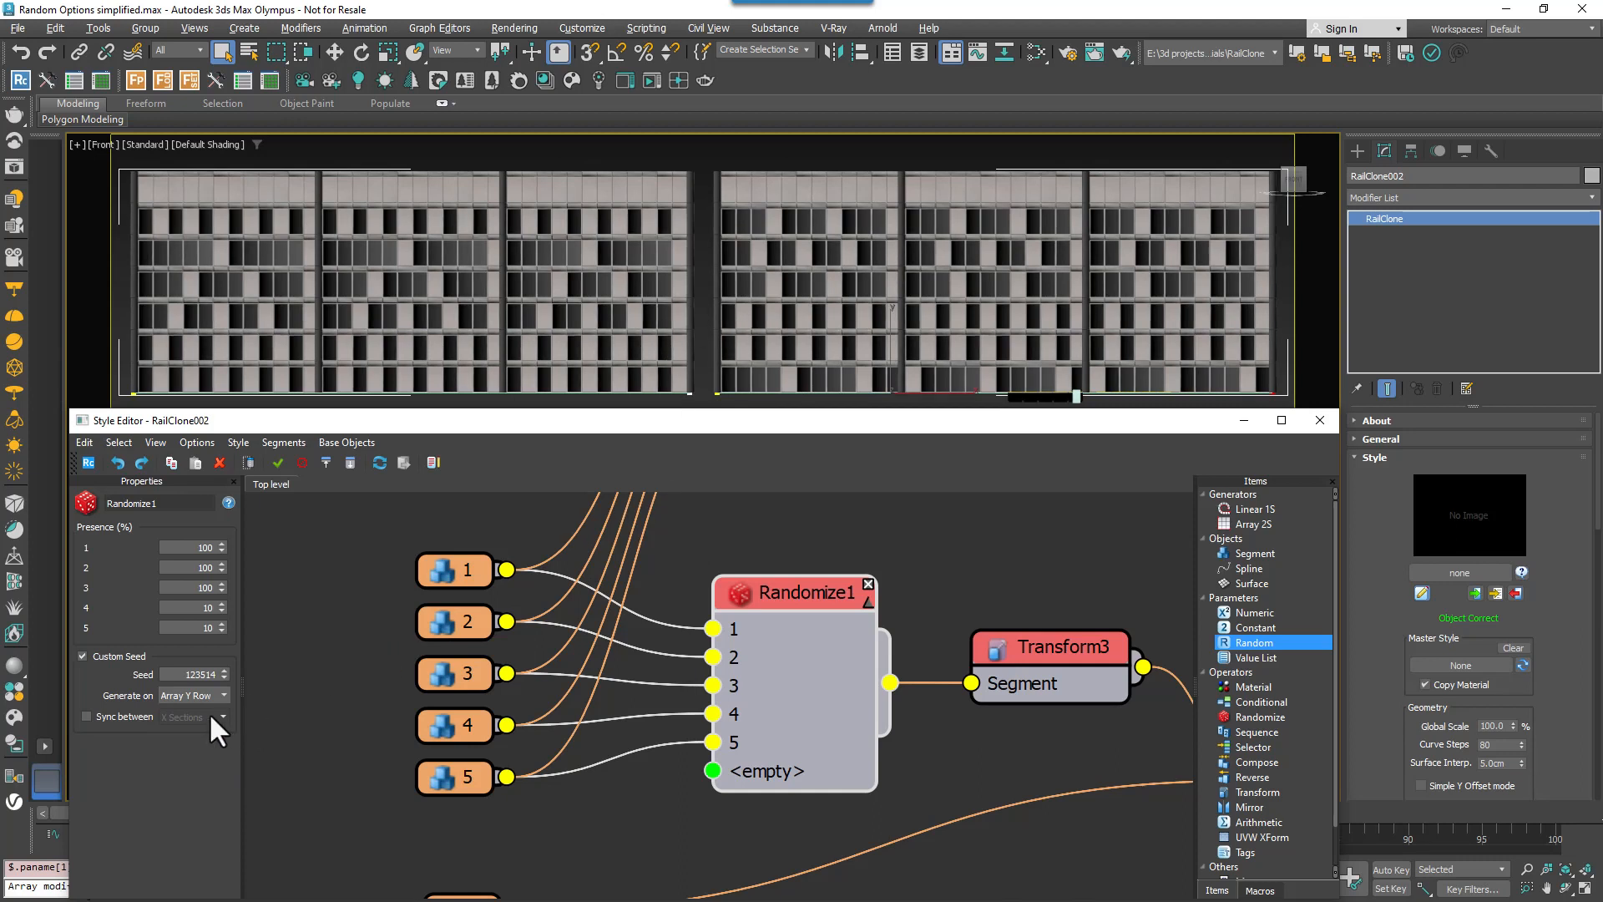
{"action": "left_click", "coordinate": [148, 714]}
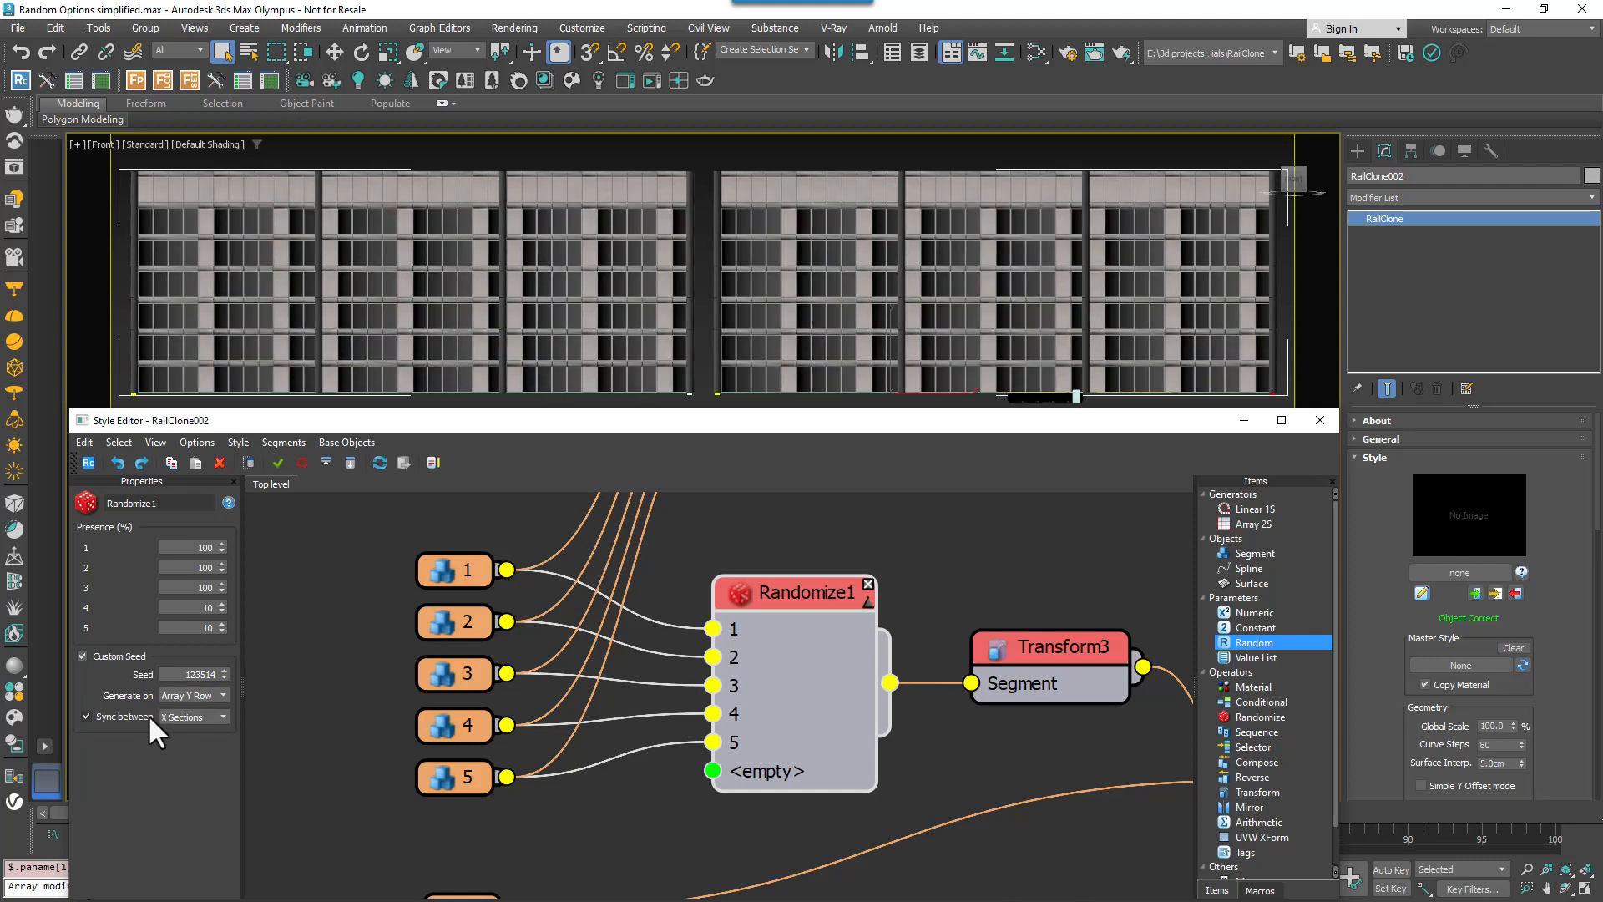
{"action": "left_click", "coordinate": [172, 716]}
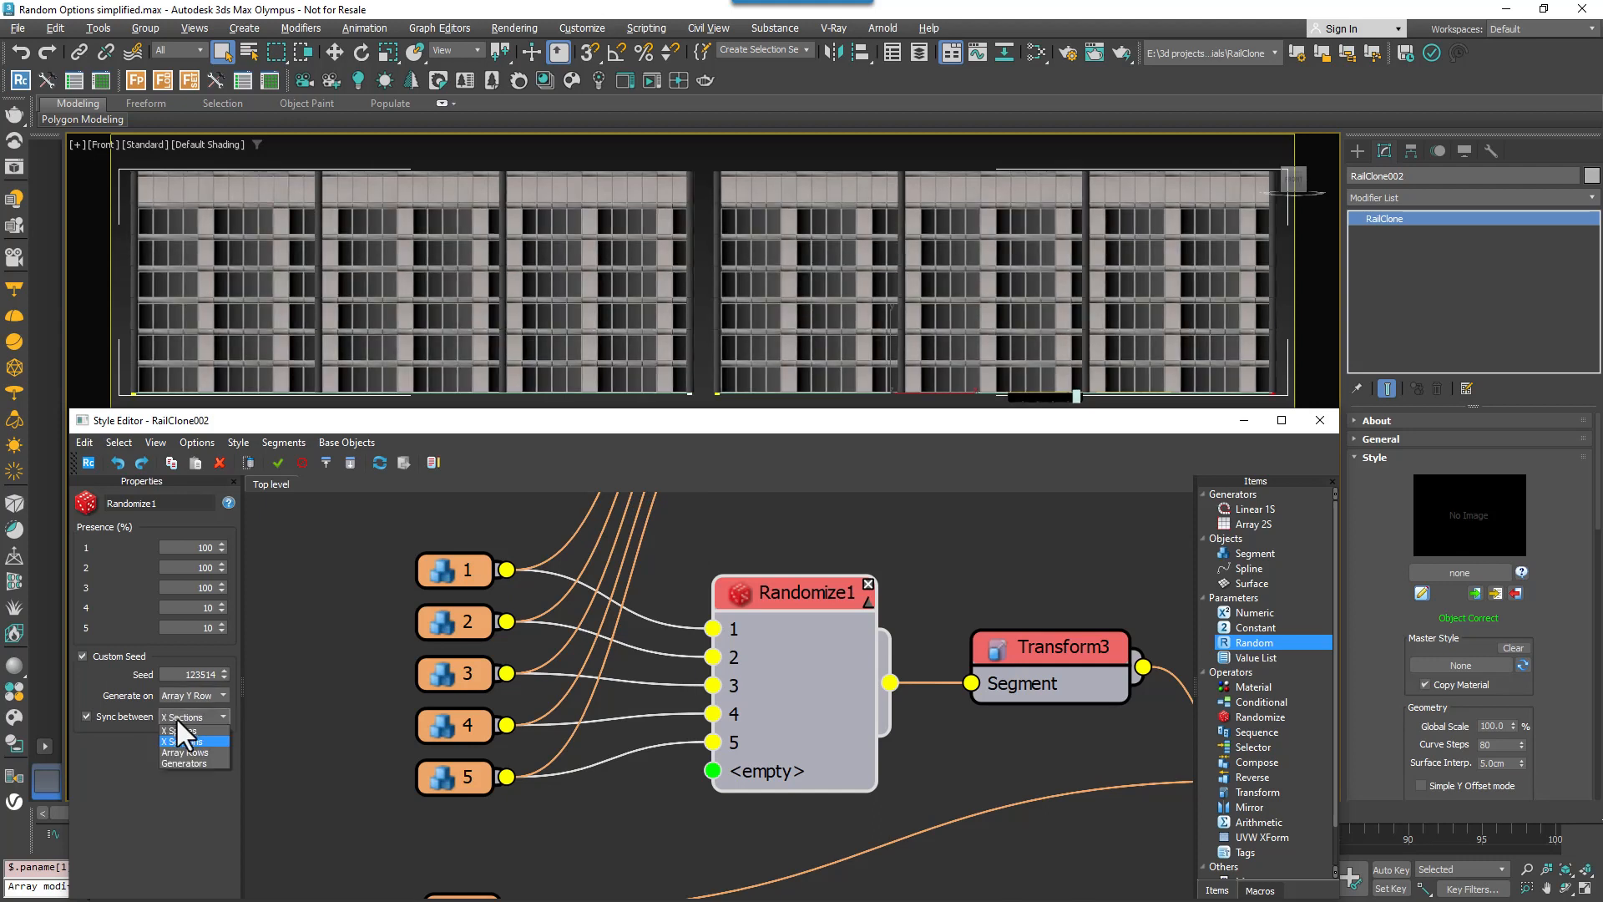
{"action": "left_click", "coordinate": [182, 730]}
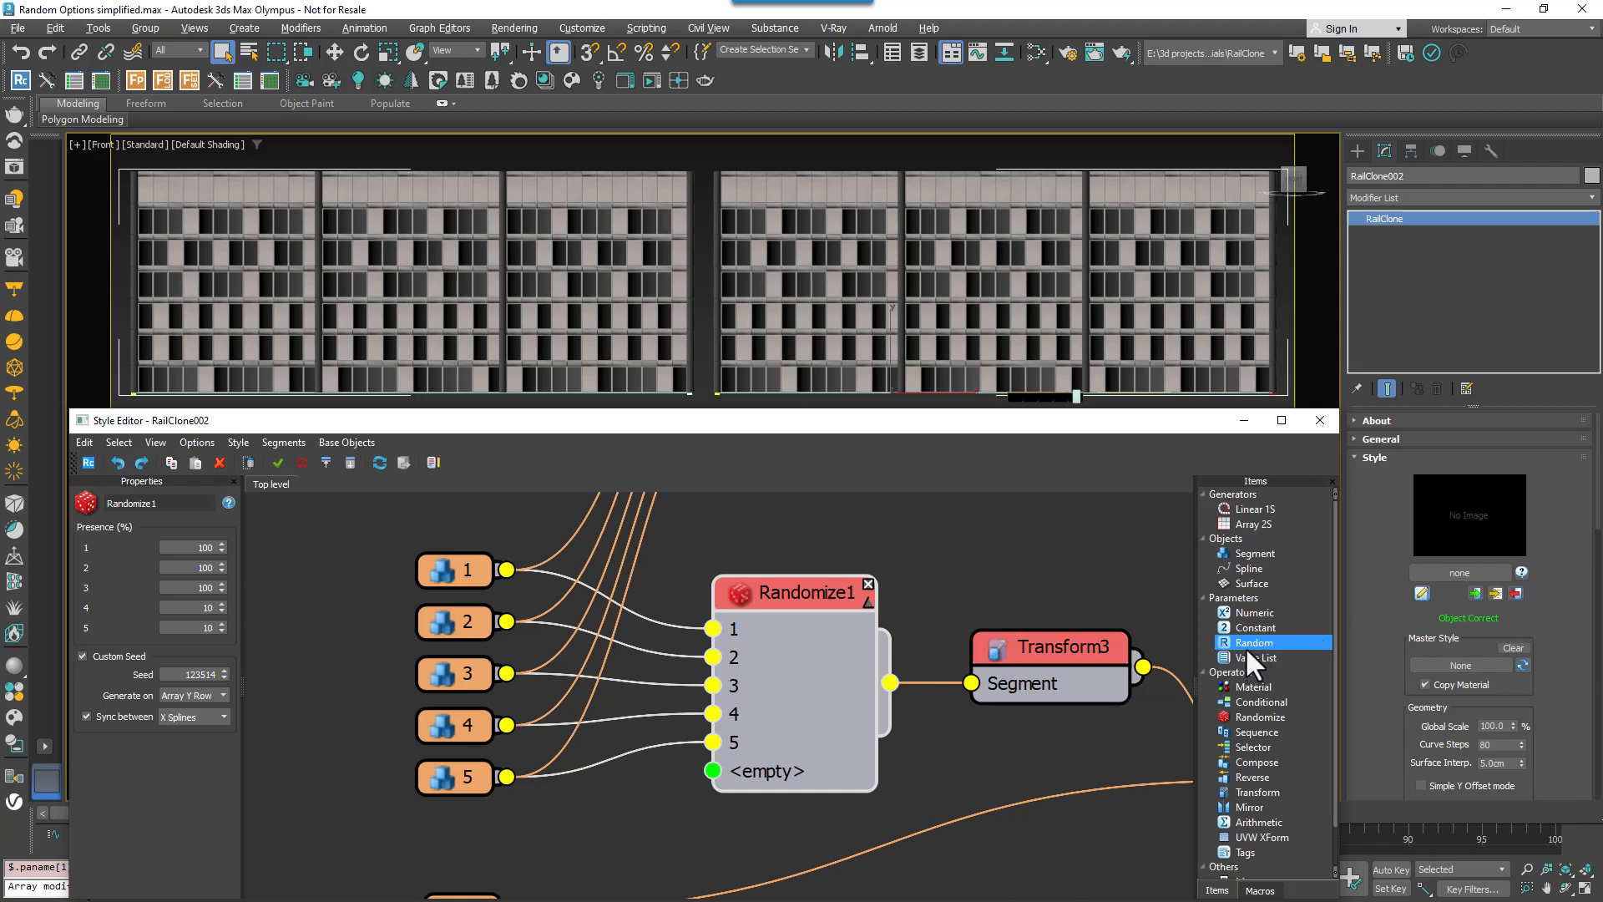
- Add a Random parameter below the Transform3 node, enable its Custom Seed and Sync between, and open the sync choices
{"action": "left_click_drag", "start_coordinate": [1246, 647], "coordinate": [955, 759]}
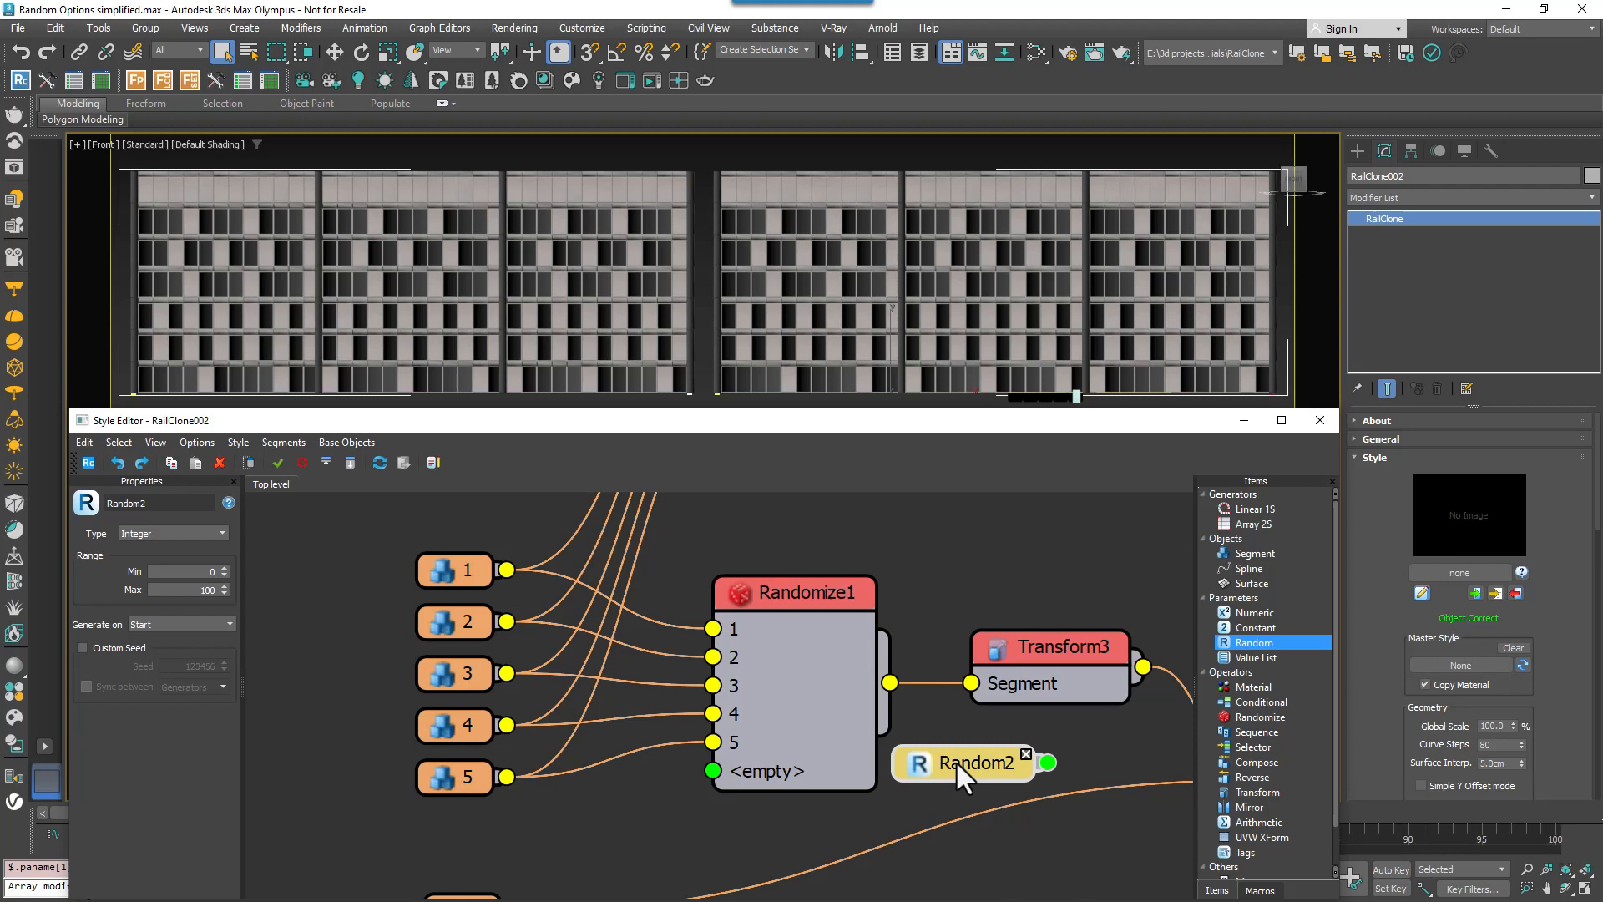
{"action": "left_click", "coordinate": [108, 645]}
{"action": "left_click", "coordinate": [105, 682]}
{"action": "left_click", "coordinate": [187, 684]}
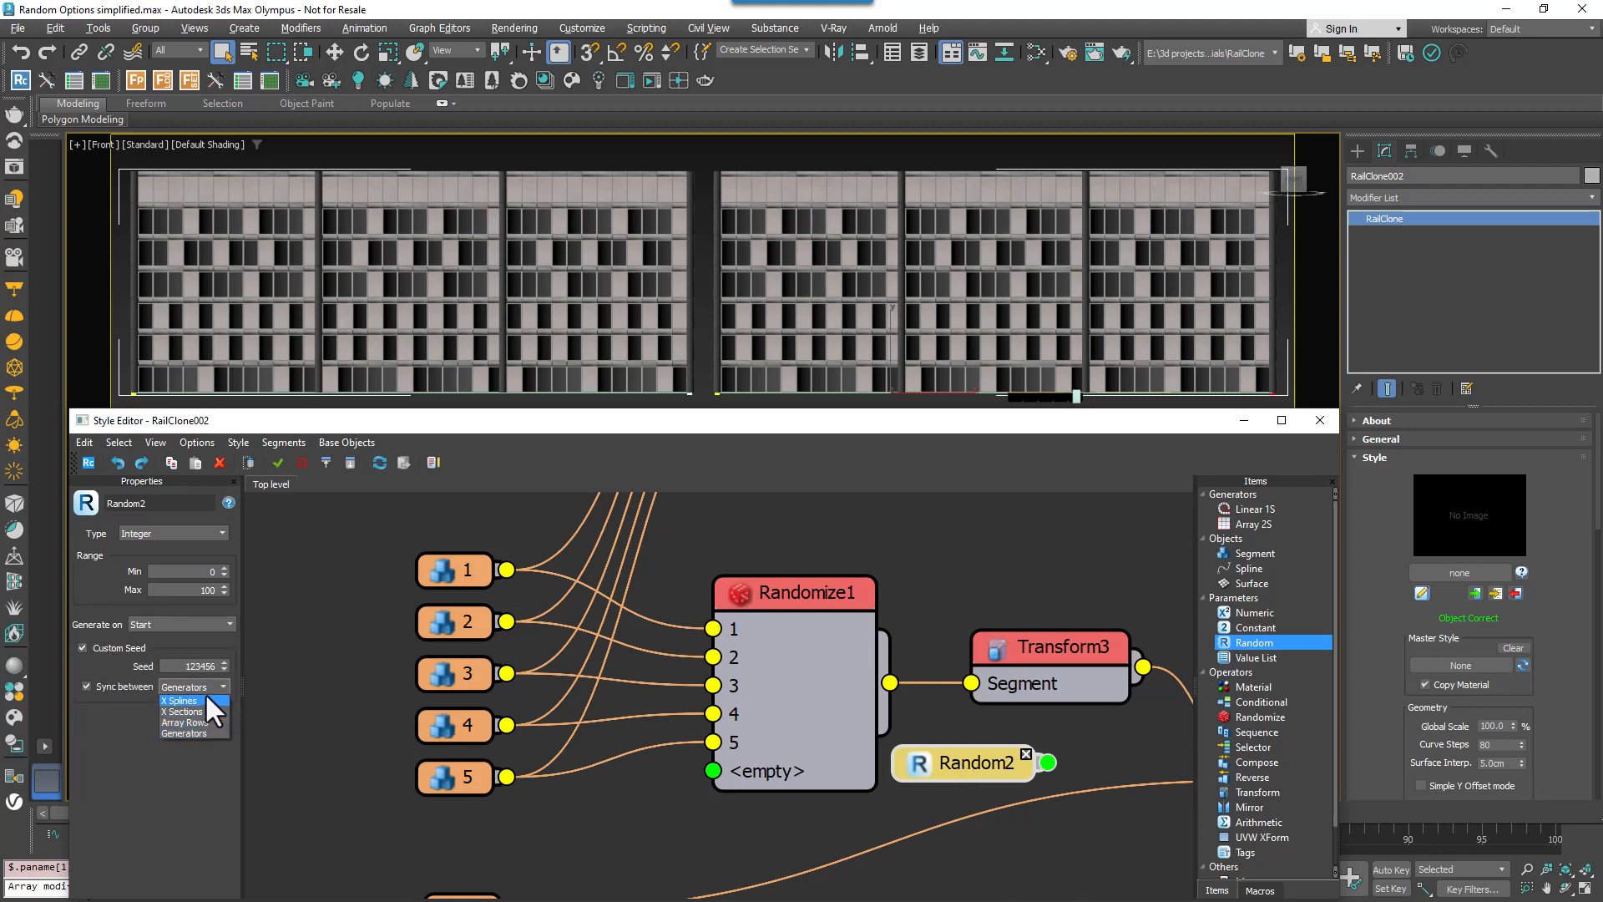